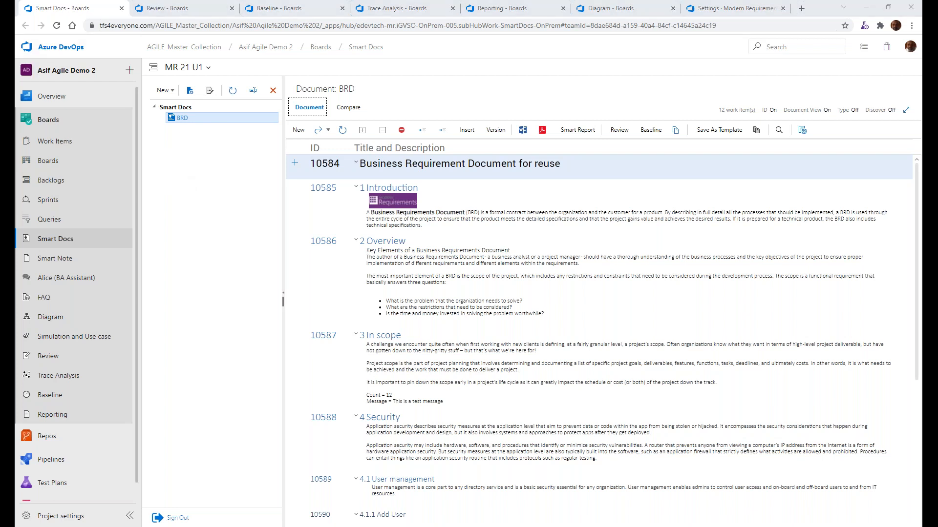
Switch to File Explorer, open BRD - Headings.docx in Word, review its heading structure and content, and close it
click(10, 52)
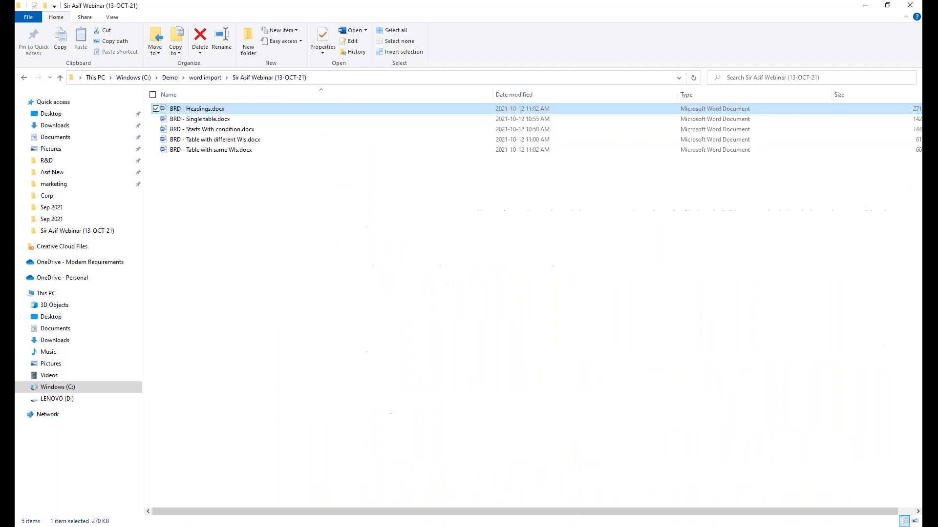
double_click(200, 111)
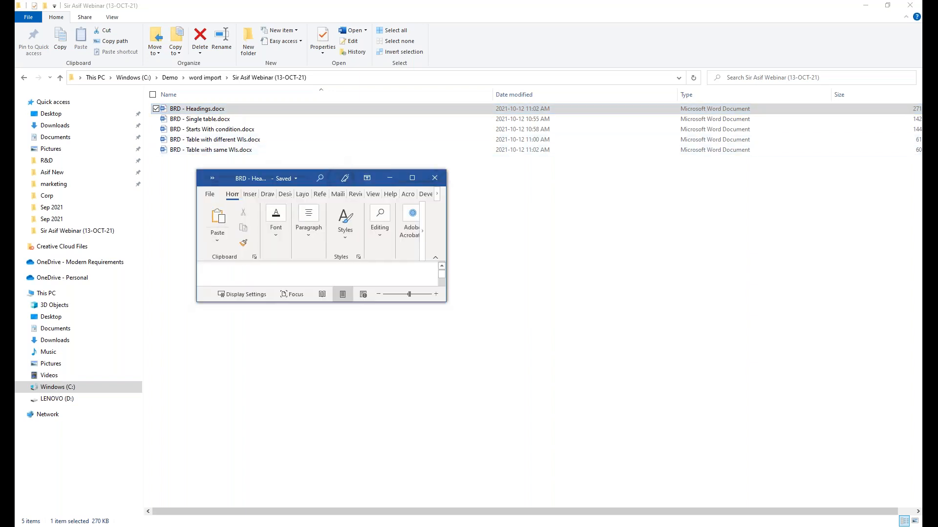
click(411, 178)
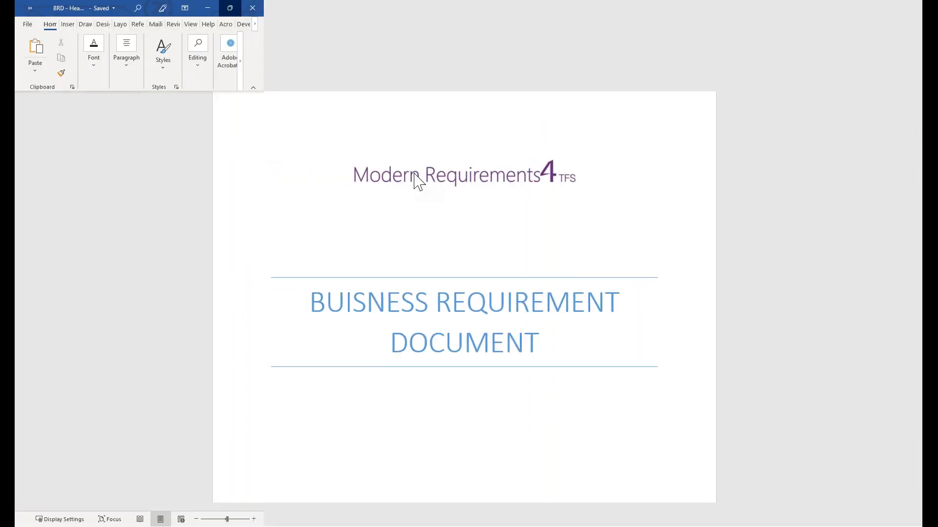
scroll(383, 251, down, 10)
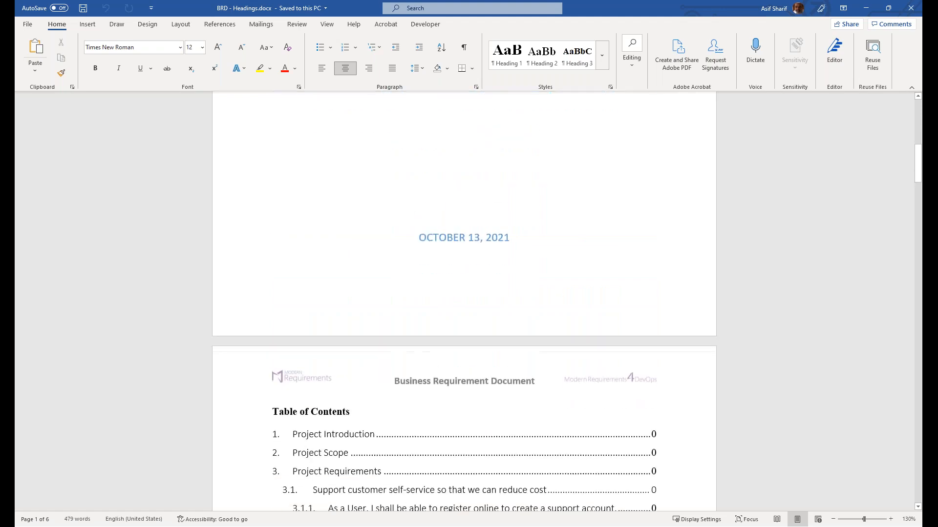
scroll(376, 245, down, 12)
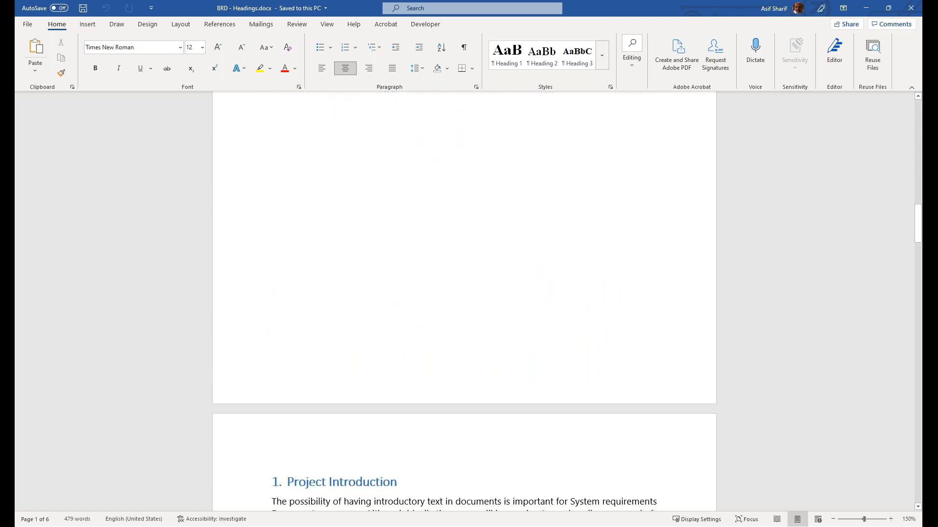
scroll(378, 244, down, 3)
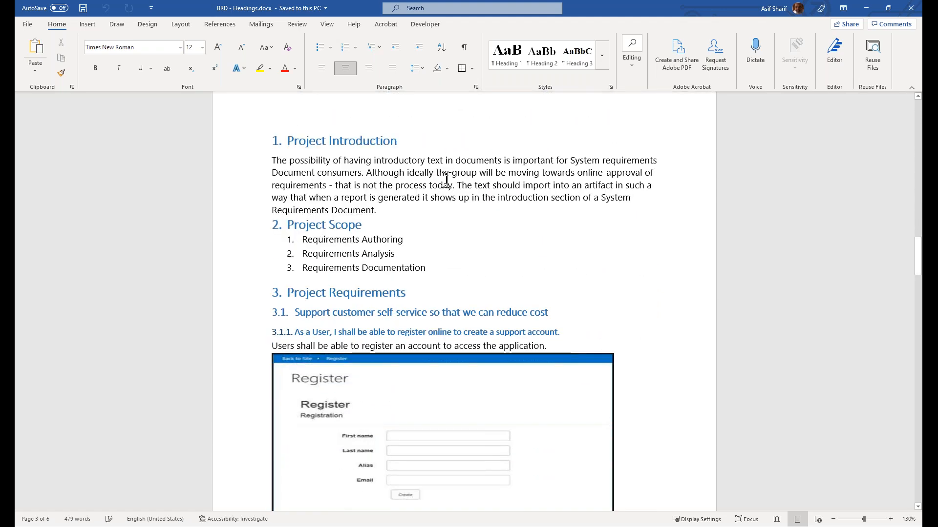
scroll(410, 235, down, 3)
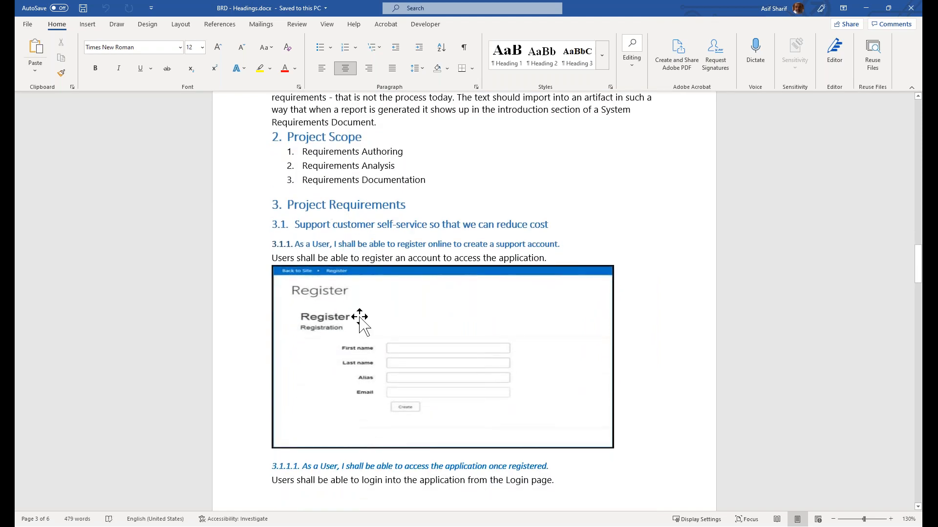
scroll(445, 390, down, 12)
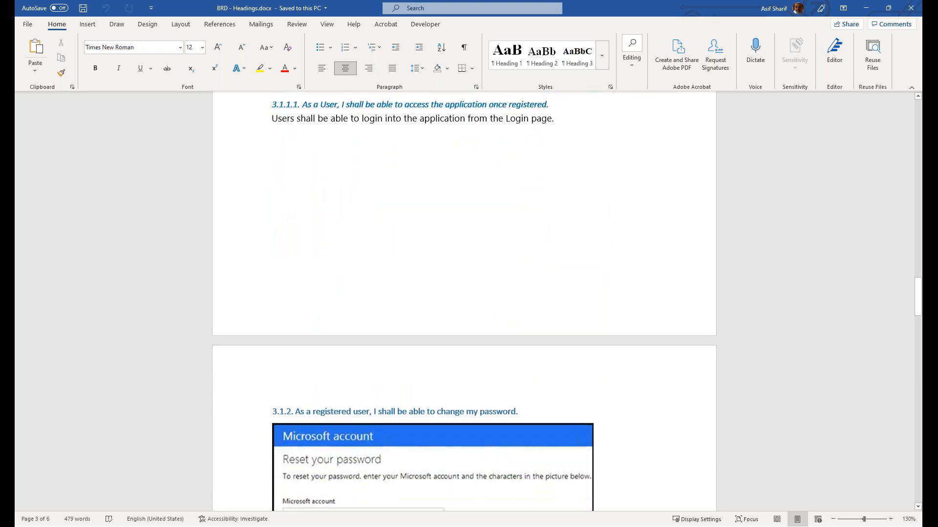
scroll(361, 353, down, 7)
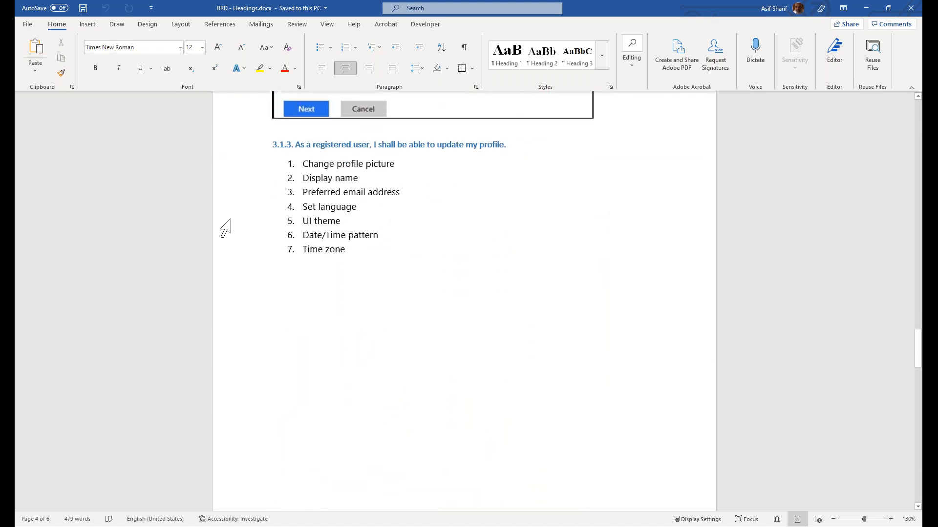
click(911, 9)
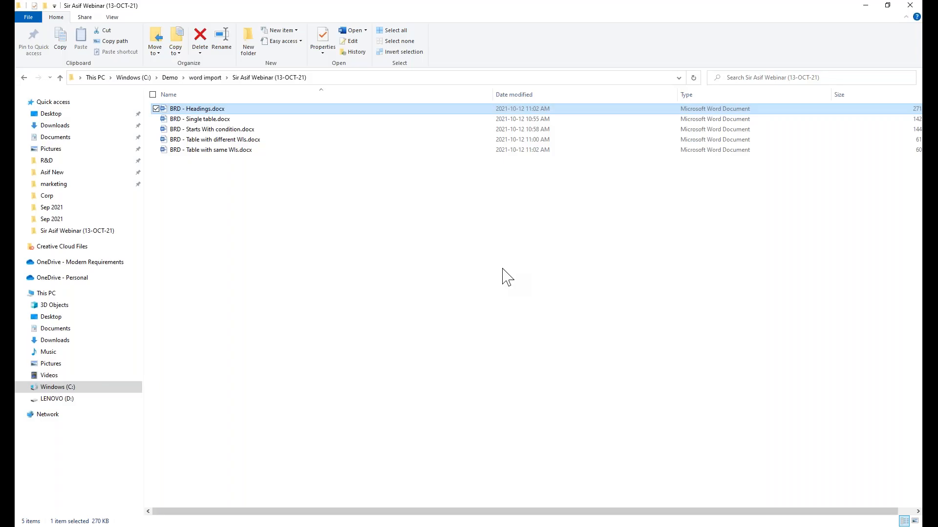
Switch back to Smart Docs in the browser and open the Ruleset Designer of Word Import
key(alt+Tab)
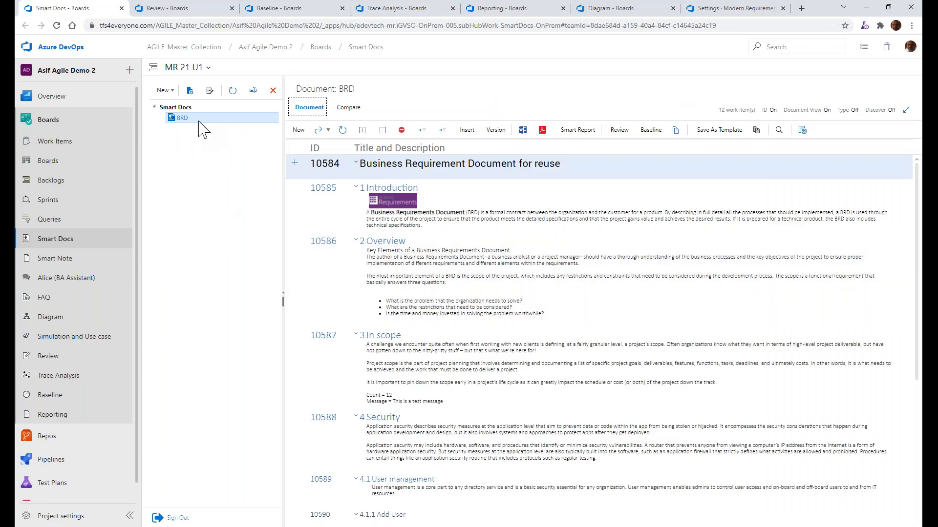
click(163, 90)
click(180, 159)
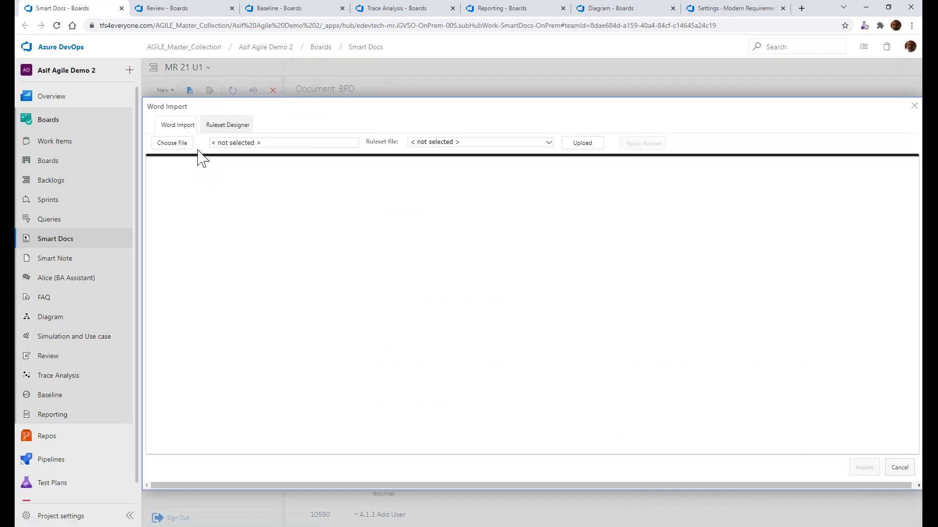
click(216, 130)
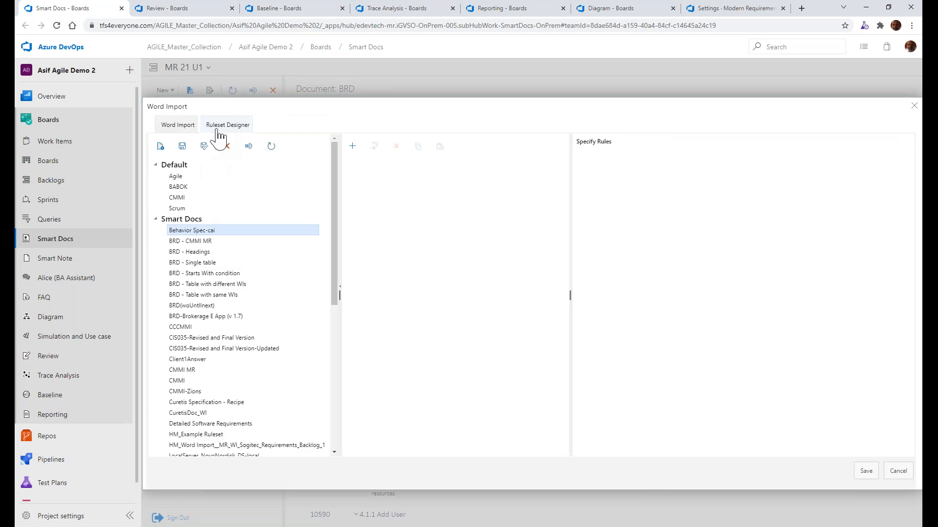
Examine the Heading 1, Heading 2 and Headings rules of the BRD - Headings ruleset, including the available work item types
click(193, 252)
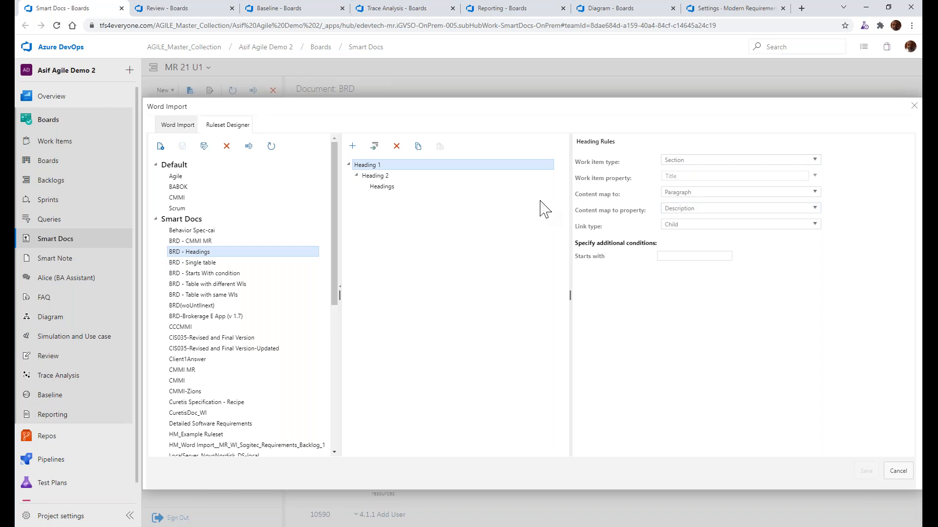
click(385, 177)
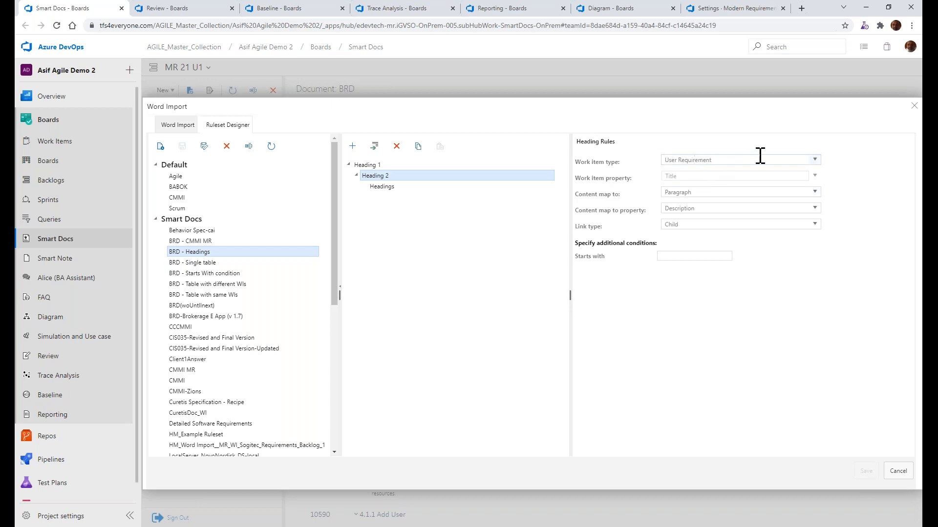
click(815, 160)
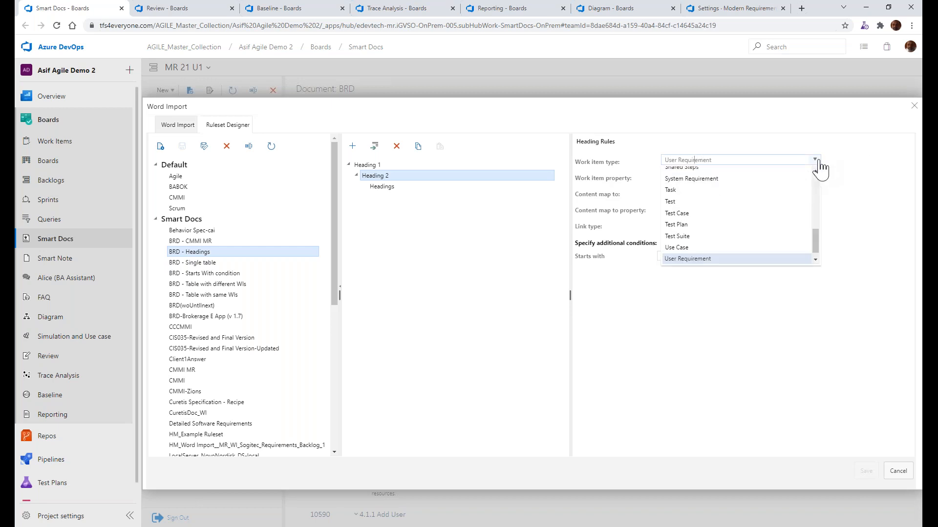
click(852, 156)
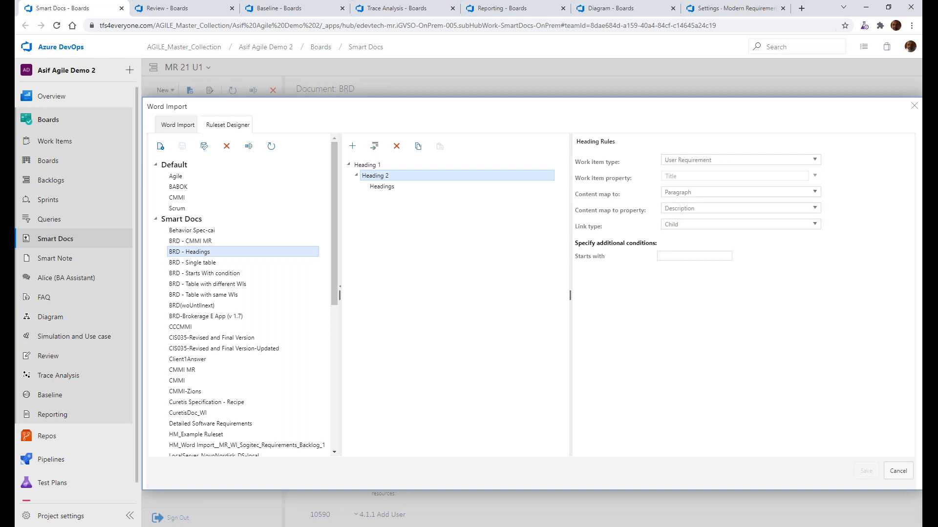
click(384, 187)
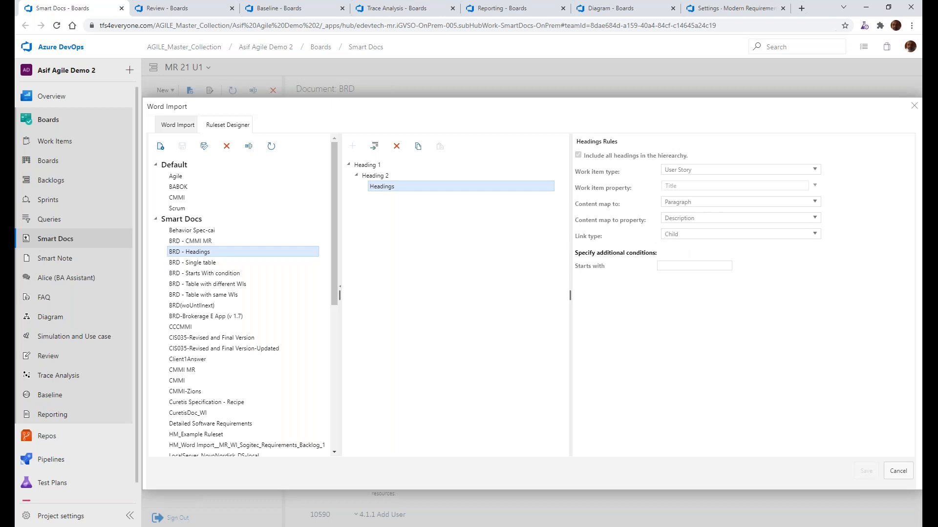
Start choosing a file for Word Import and browse to the 13-OCT-21 webinar folder in C:\Demo\word import, using its path from File Explorer
click(188, 128)
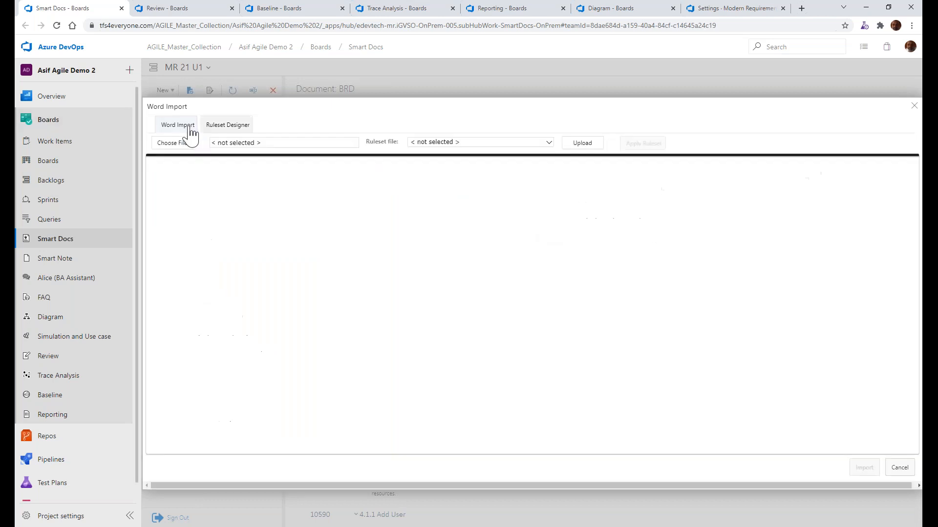
click(183, 147)
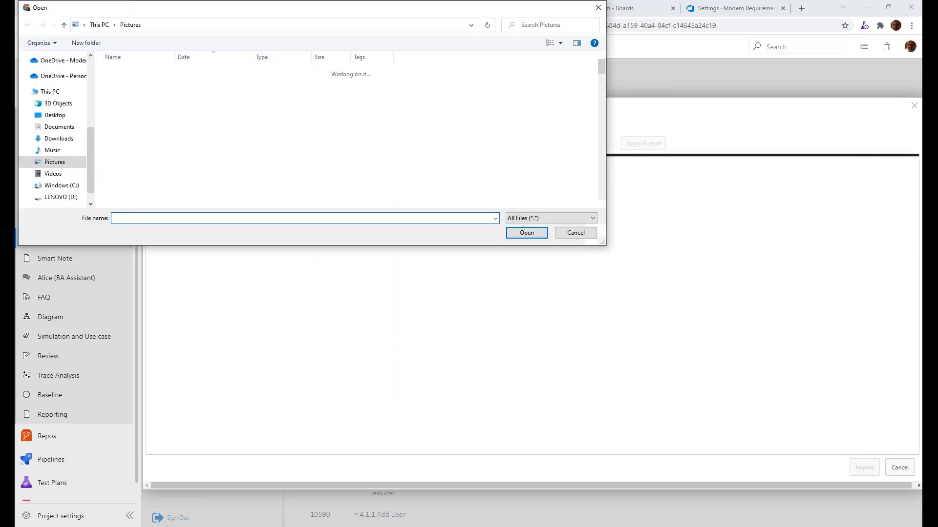
scroll(92, 98, up, 4)
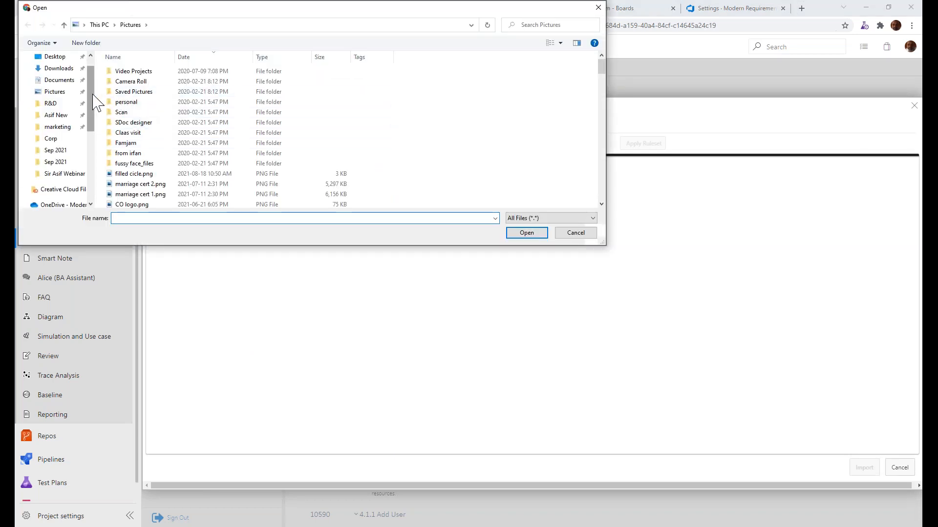
key(alt+Tab)
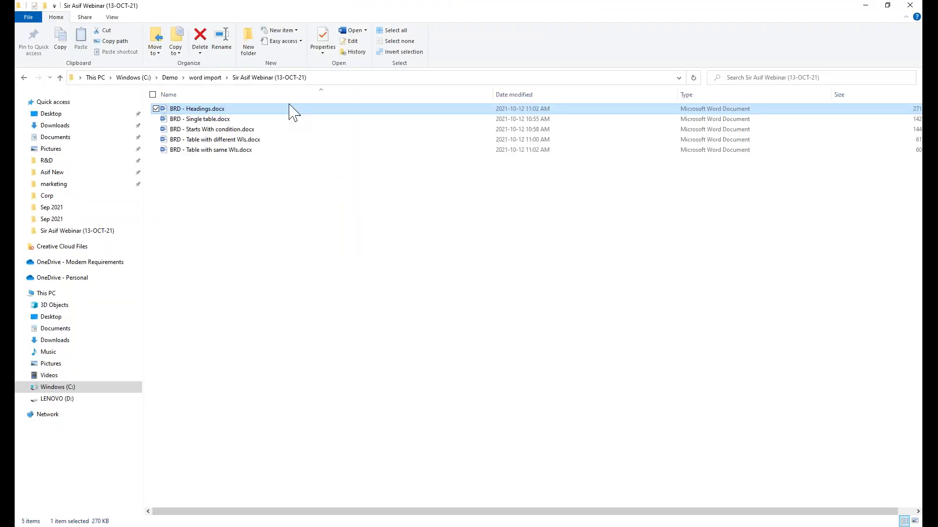
click(341, 78)
key(ctrl+c)
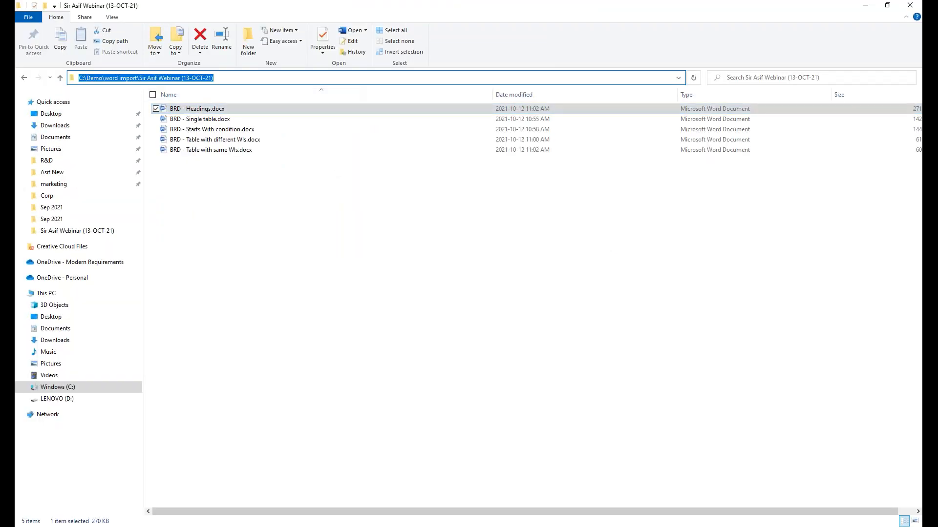
key(alt+Tab)
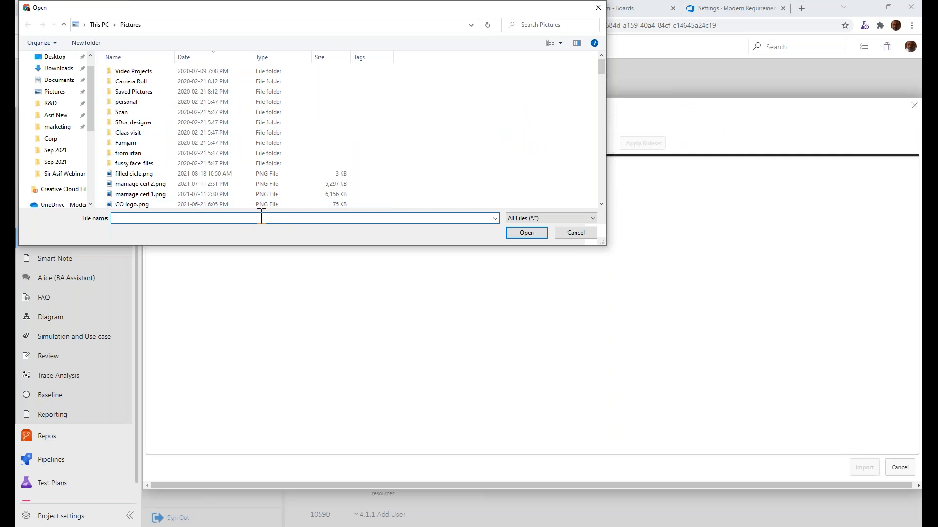
key(ctrl+v)
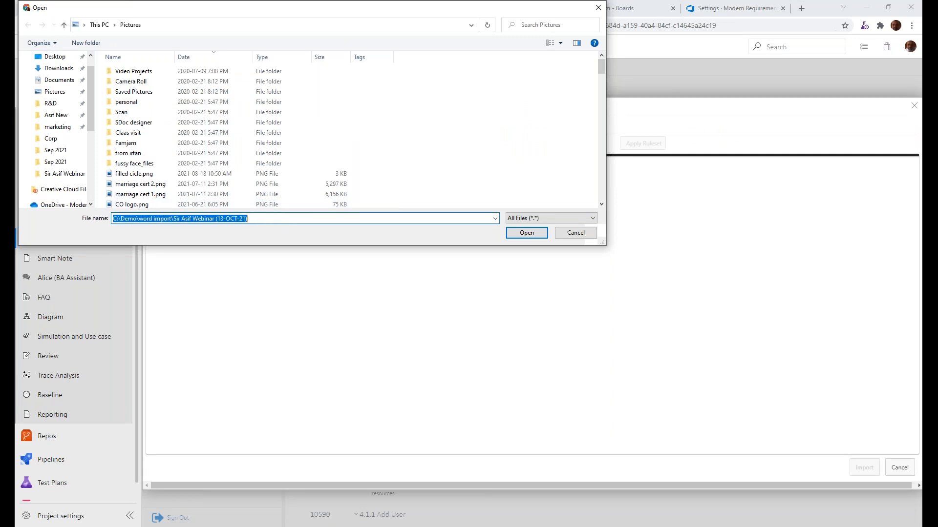
key(Return)
Load BRD - Headings.docx as the file to import and look through its preview
click(166, 81)
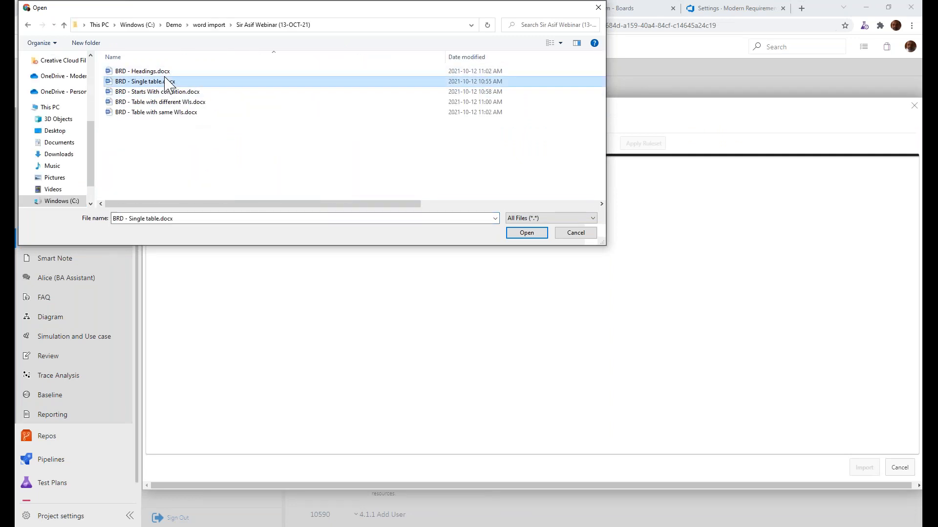
double_click(165, 74)
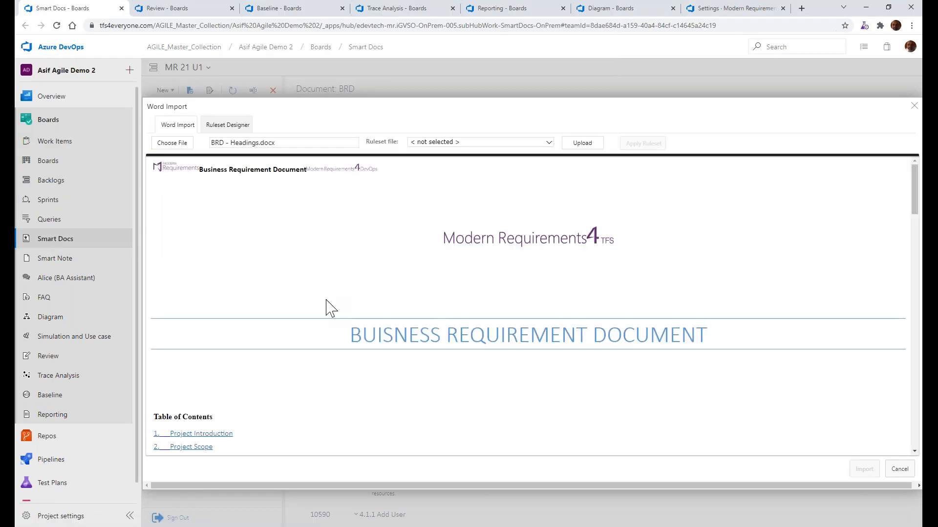
scroll(325, 306, down, 3)
scroll(326, 306, down, 10)
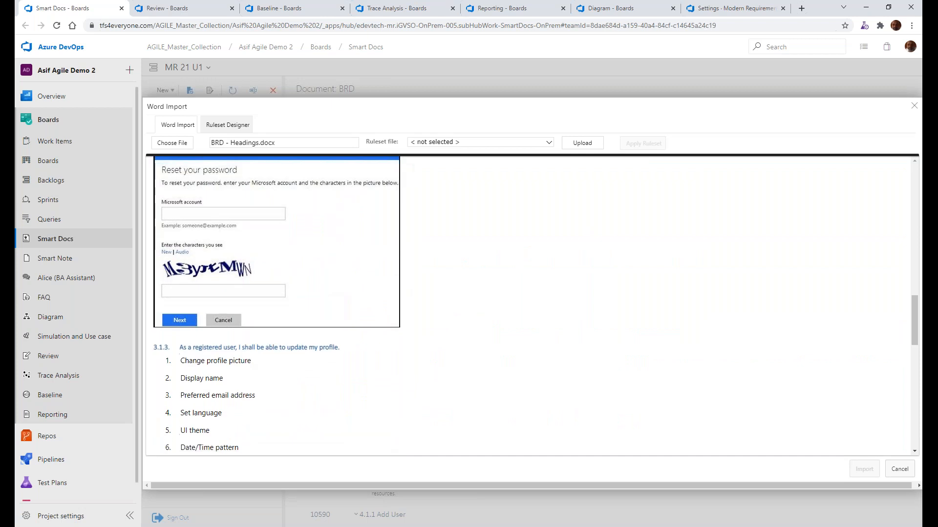
scroll(328, 308, up, 15)
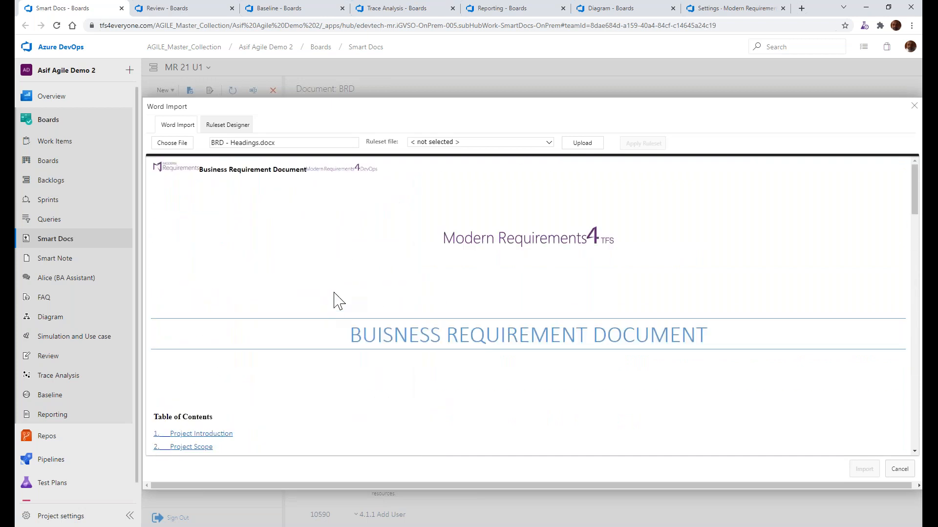
Apply the BRD - Headings ruleset from the Smart Docs group to the document and review the mapped work item tags
click(549, 143)
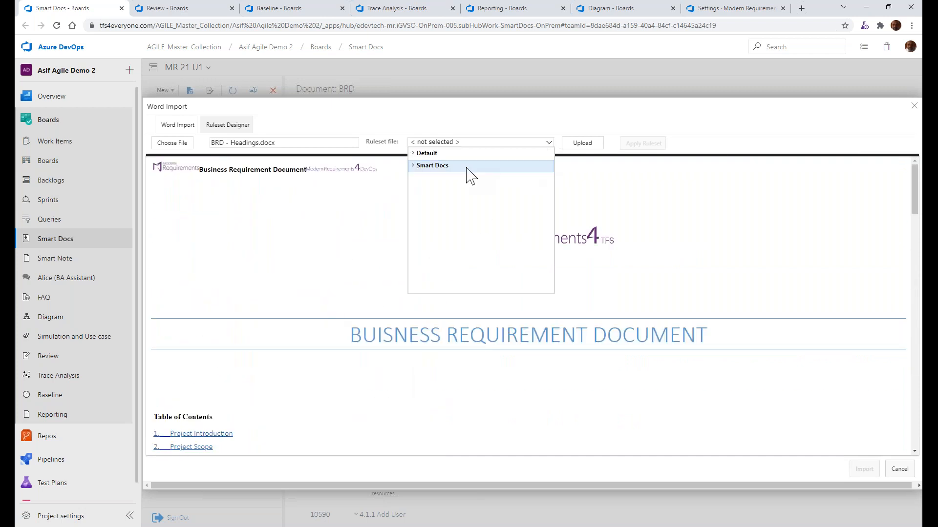
click(413, 166)
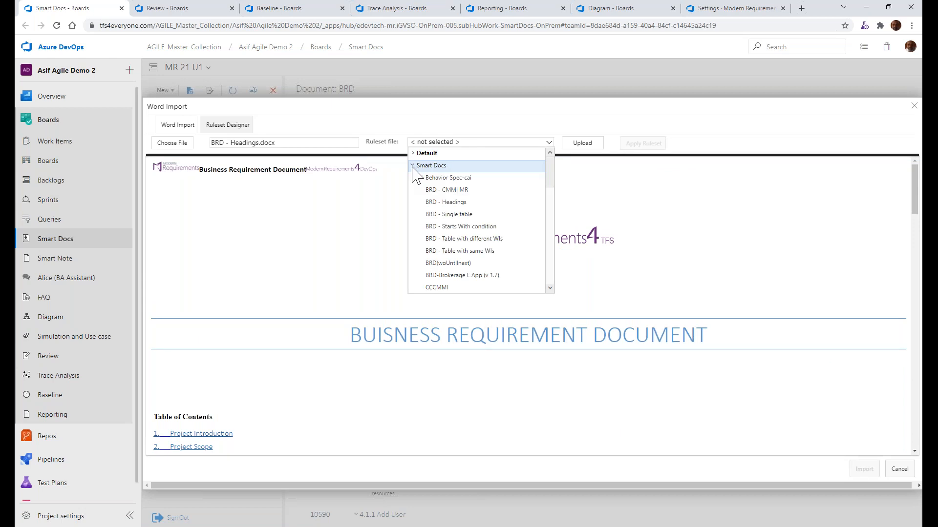
click(430, 202)
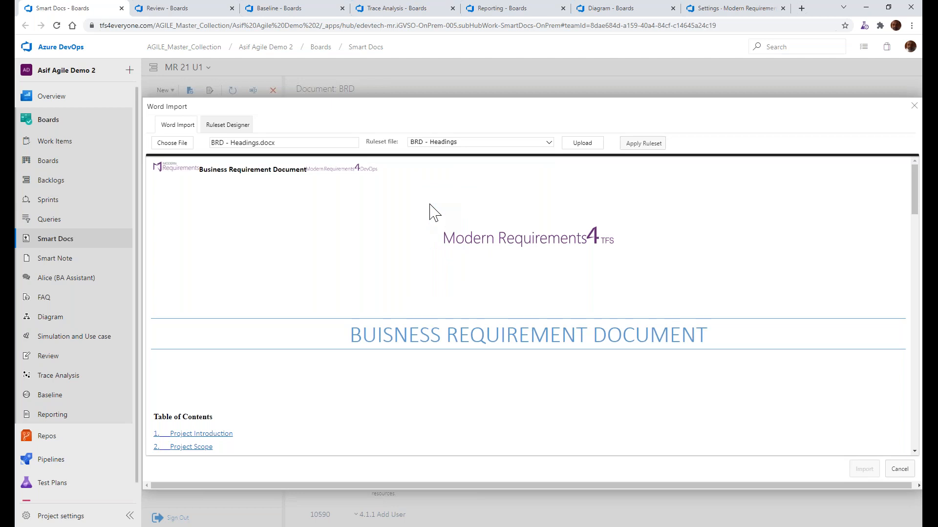
click(653, 146)
scroll(579, 254, down, 8)
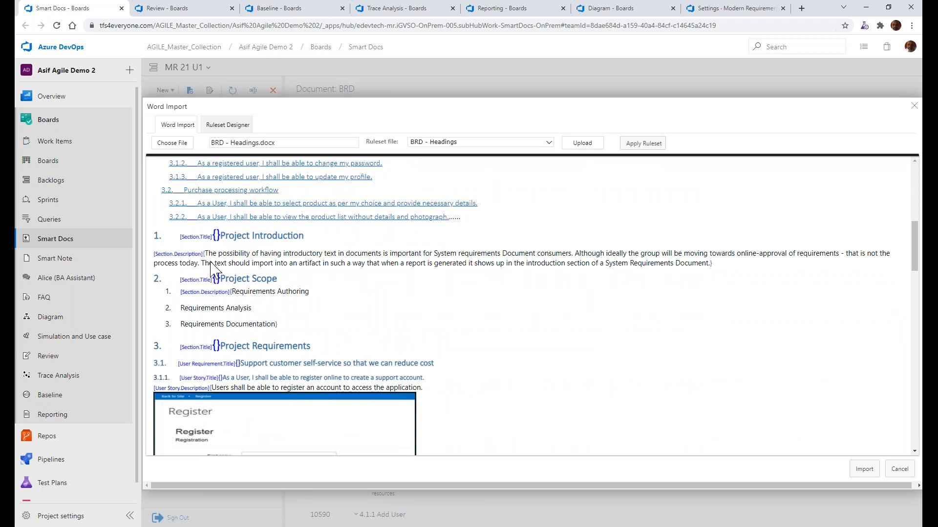
scroll(211, 269, down, 2)
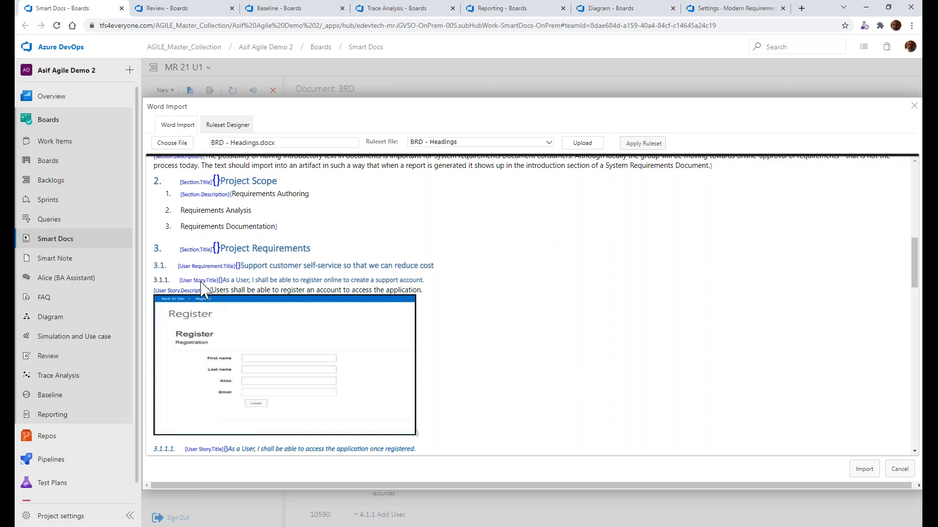
scroll(237, 292, down, 4)
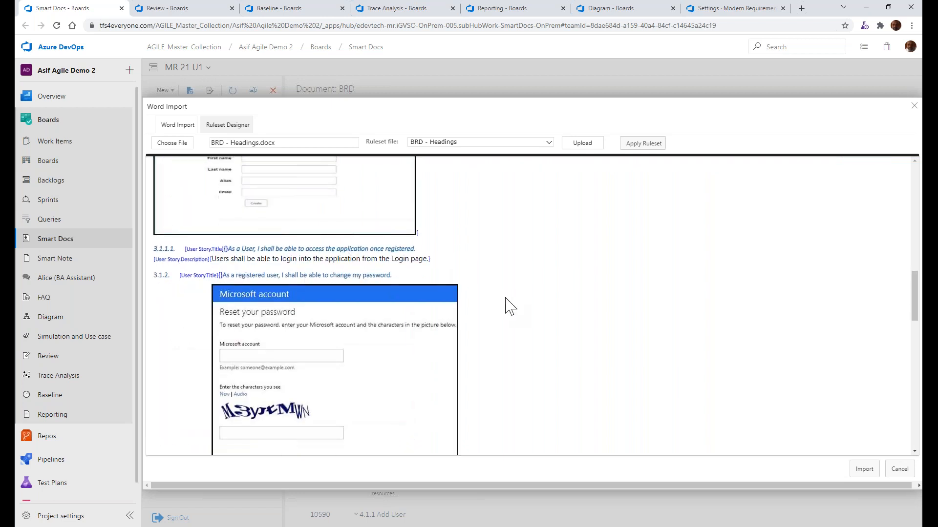
Import the mapped document as a new Smart Docs file named BRD - Headings11 based on the Basic template
scroll(507, 306, down, 4)
click(861, 470)
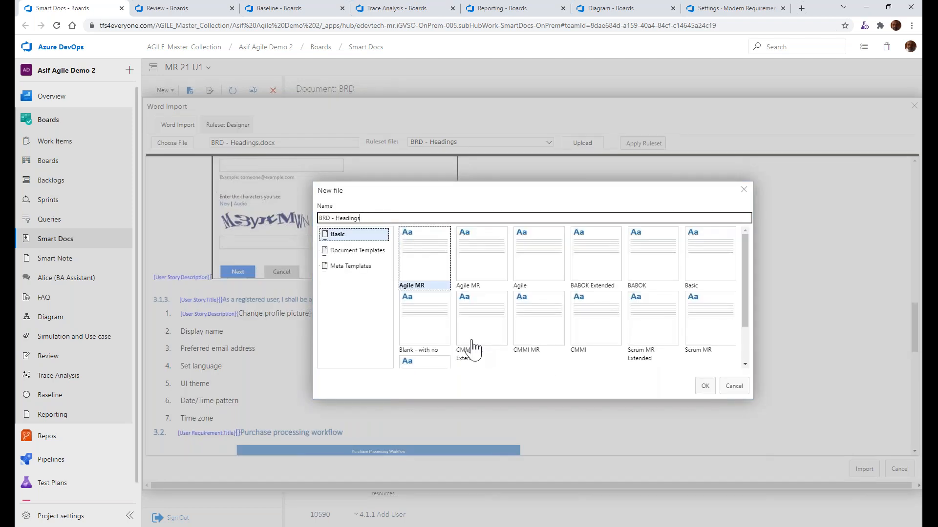
click(704, 262)
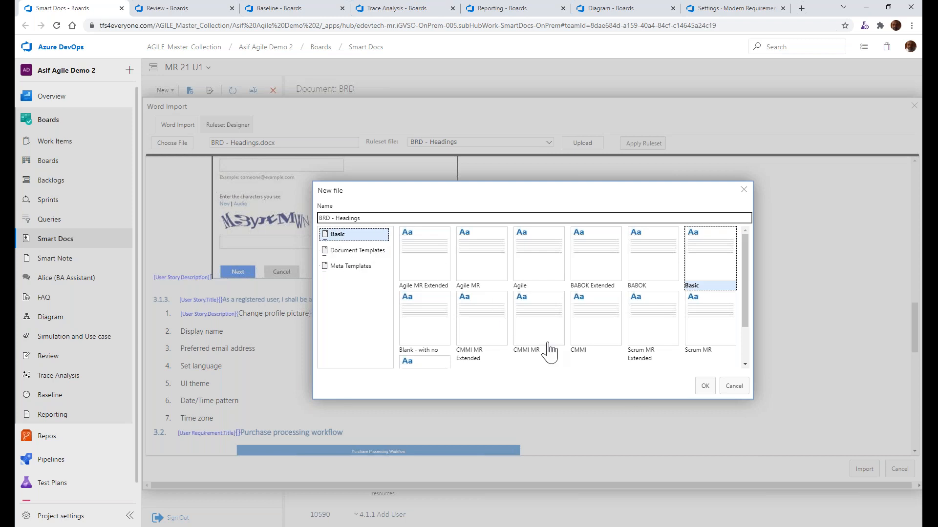
click(700, 390)
scroll(438, 279, down, 1)
scroll(438, 278, up, 1)
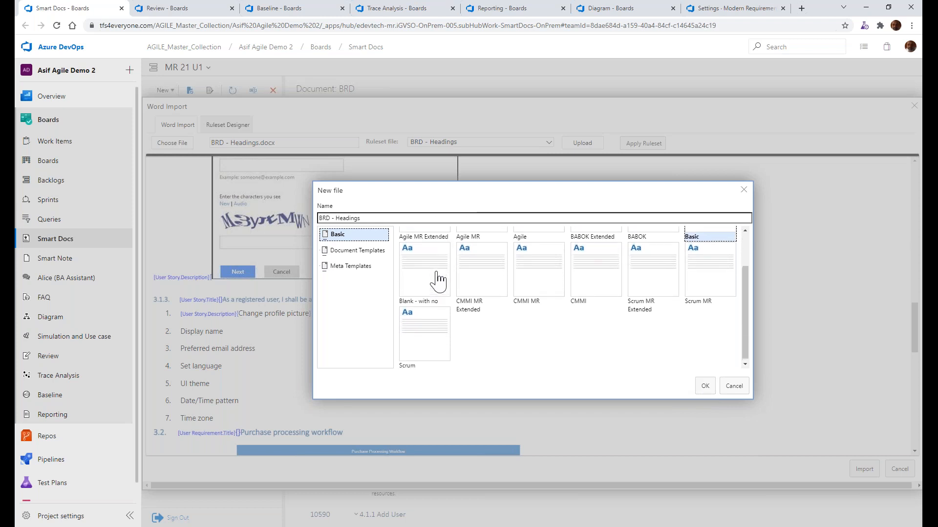
click(376, 215)
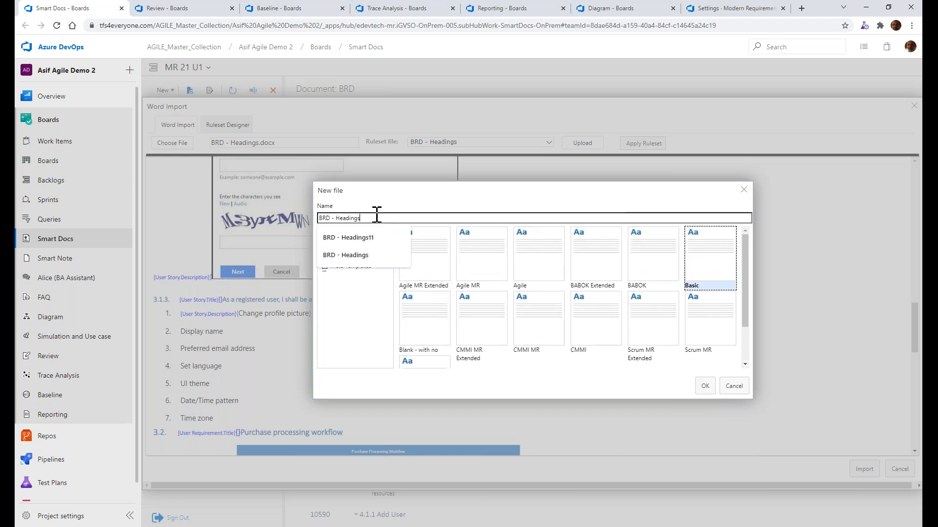
text(11)
click(377, 235)
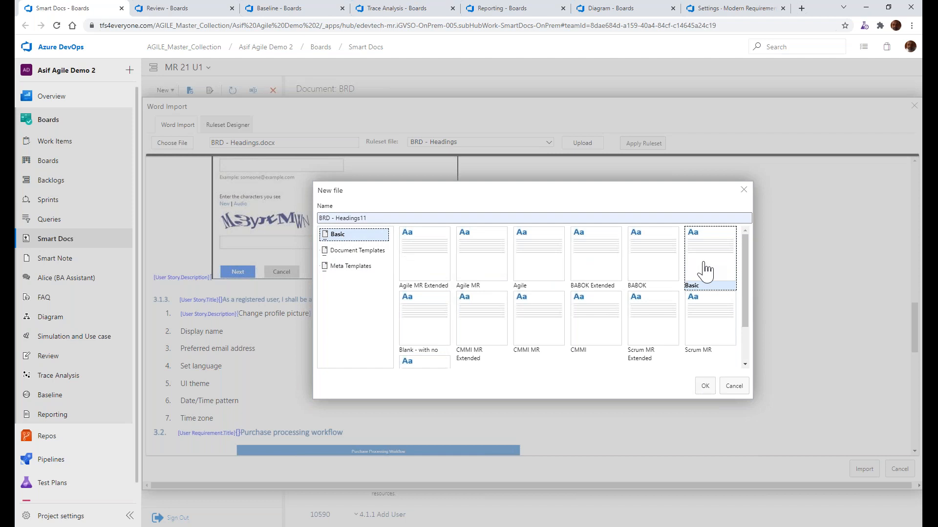
click(704, 386)
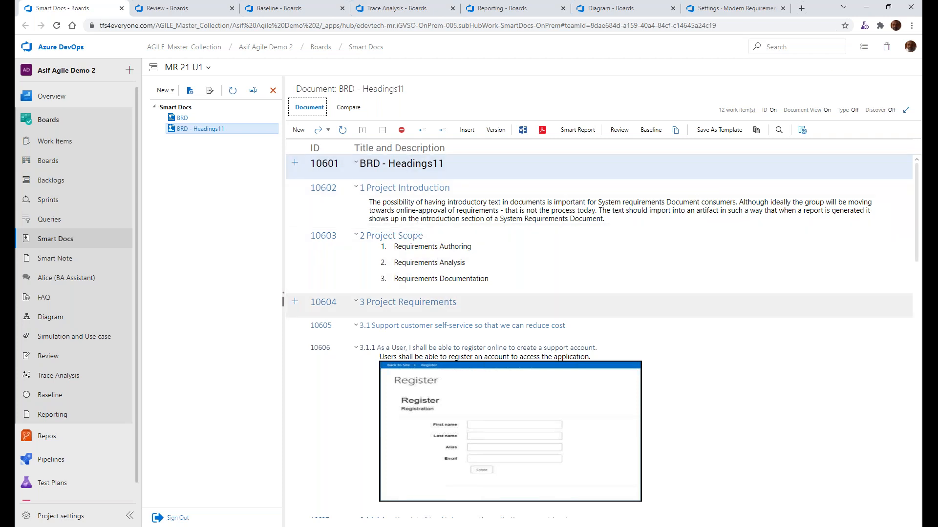
Look through the imported BRD - Headings11 document, from the Project Introduction to requirement 3.2.2, including descriptions and images
scroll(436, 376, down, 1)
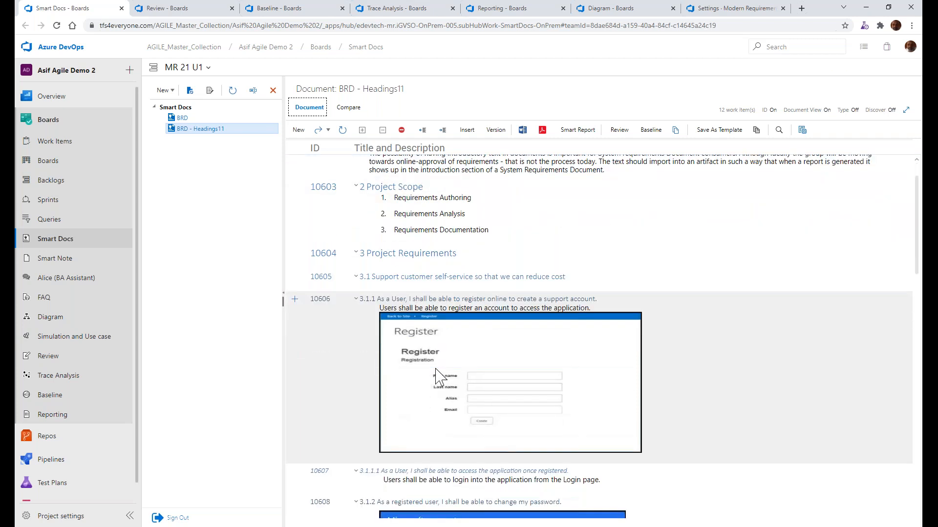
scroll(436, 376, down, 5)
scroll(436, 376, down, 15)
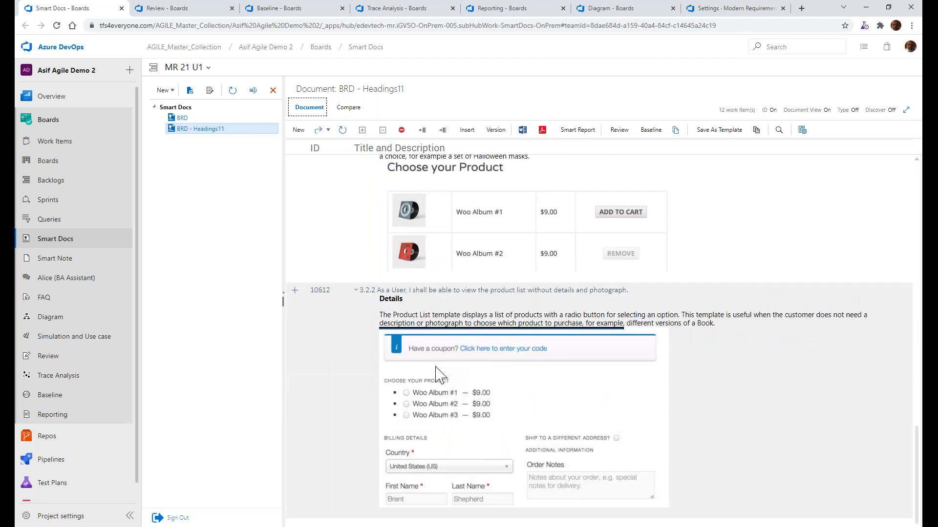
scroll(436, 376, up, 20)
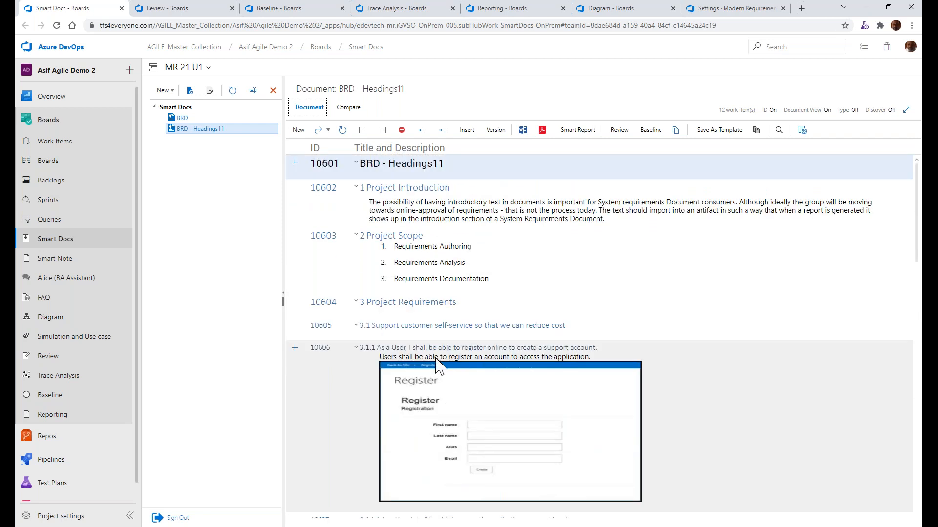
scroll(436, 367, down, 13)
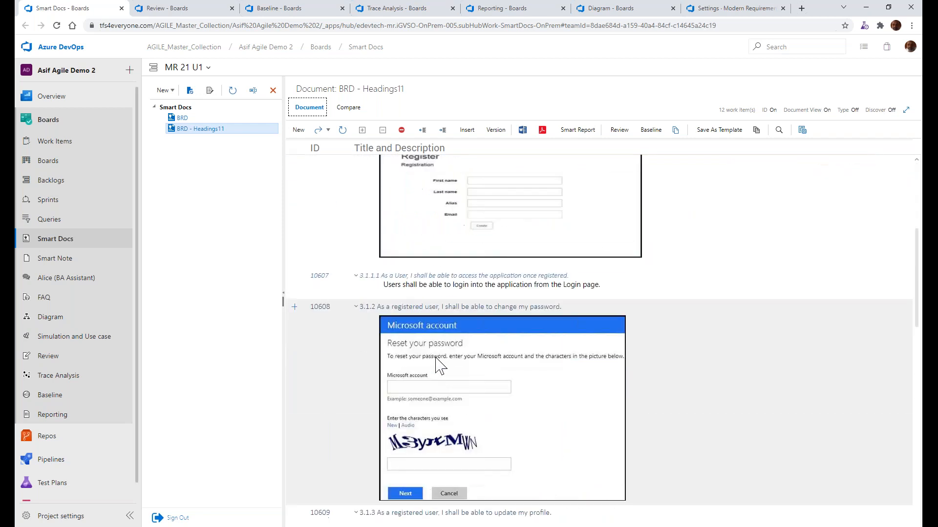
scroll(449, 349, down, 5)
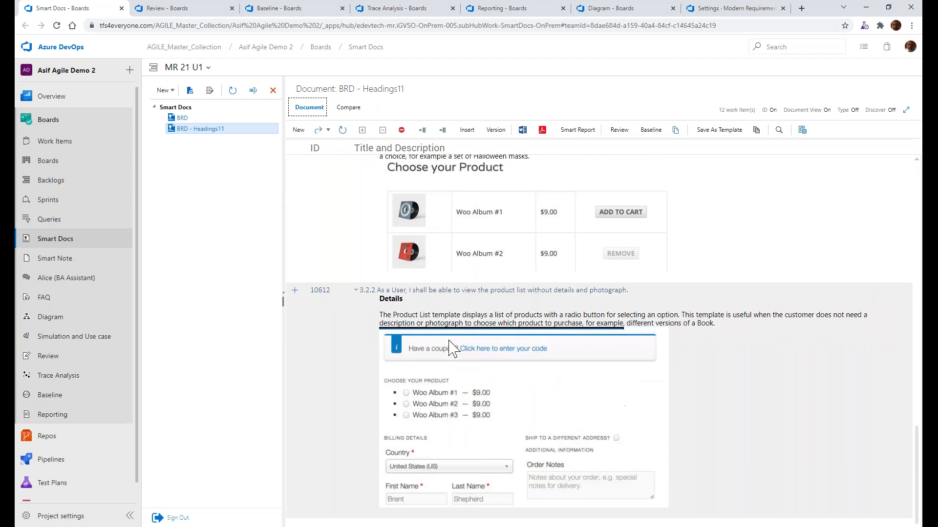
scroll(449, 348, up, 18)
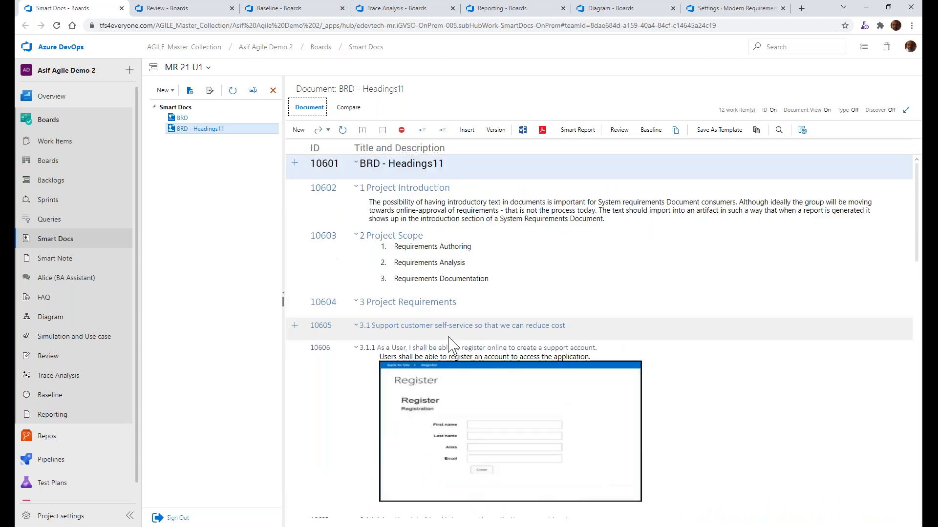
Turn Document View off and Type on for BRD - Headings11, and check the types of the section and user requirement items
click(827, 110)
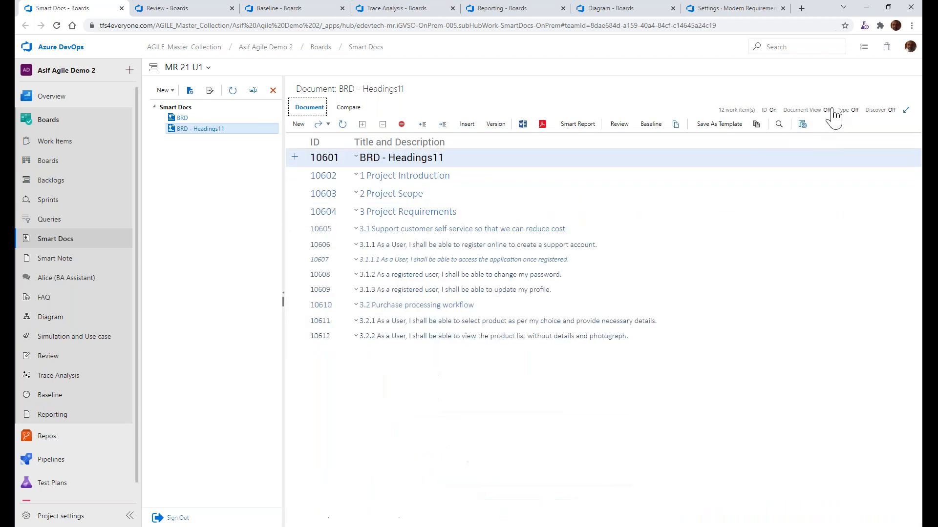
click(855, 110)
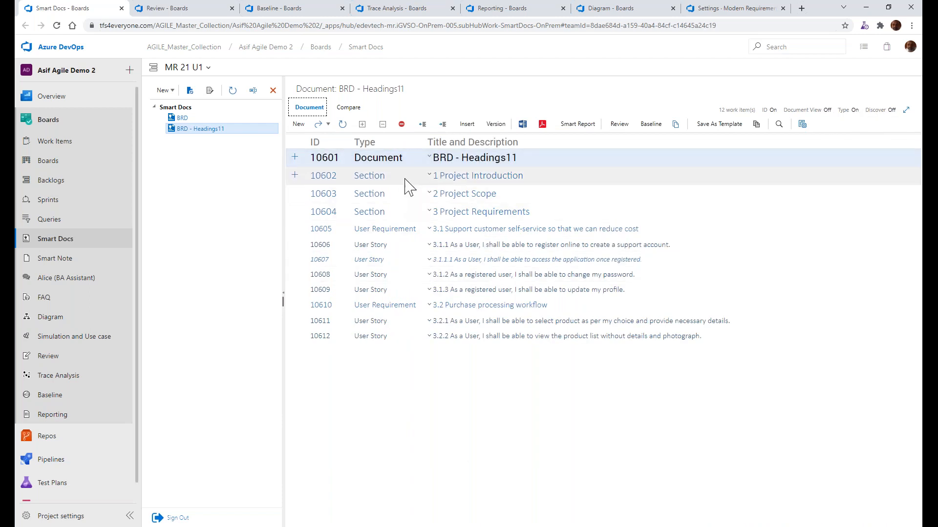
click(370, 178)
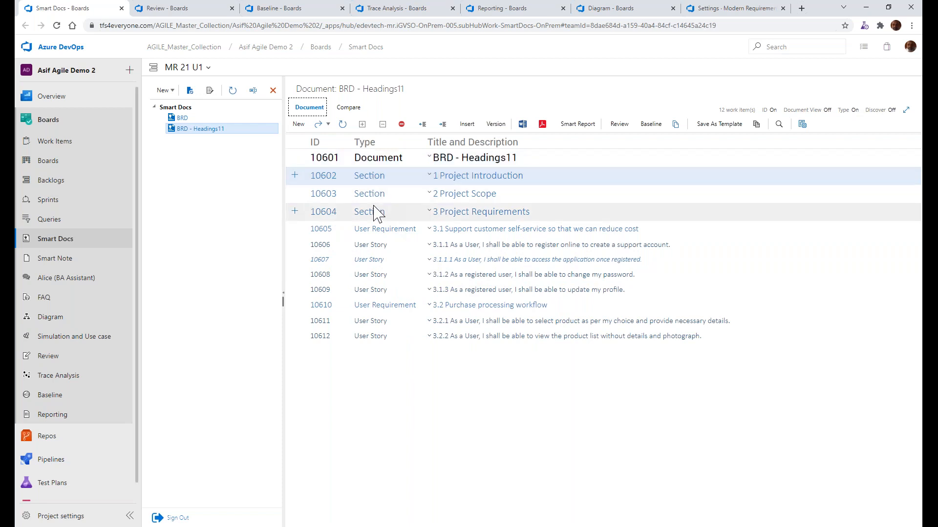
click(379, 233)
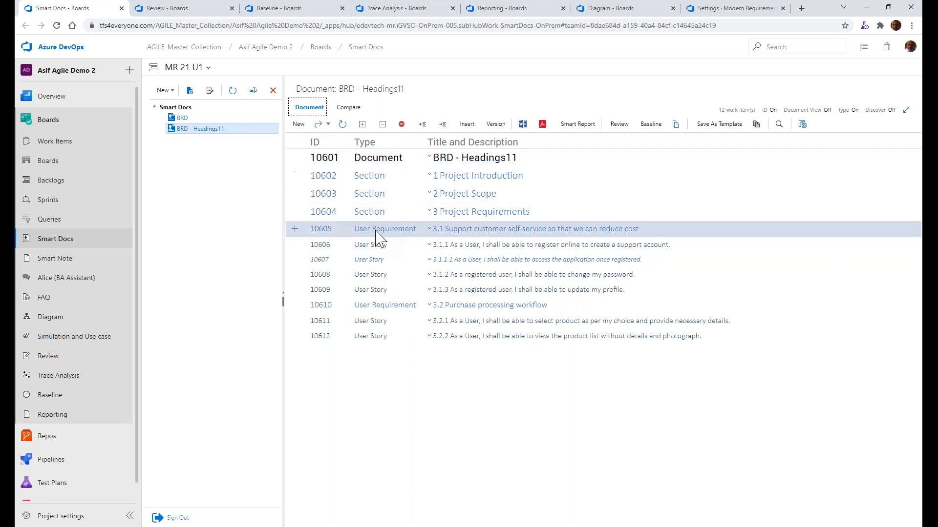
click(377, 307)
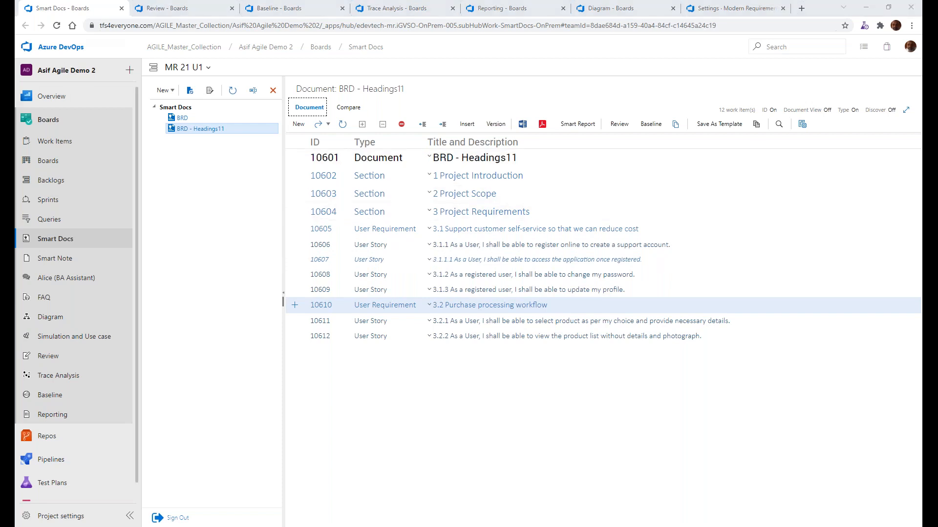
Switch to File Explorer, open BRD - Single table.docx in Word and read its introduction, scope and first use case tables
key(alt+Tab)
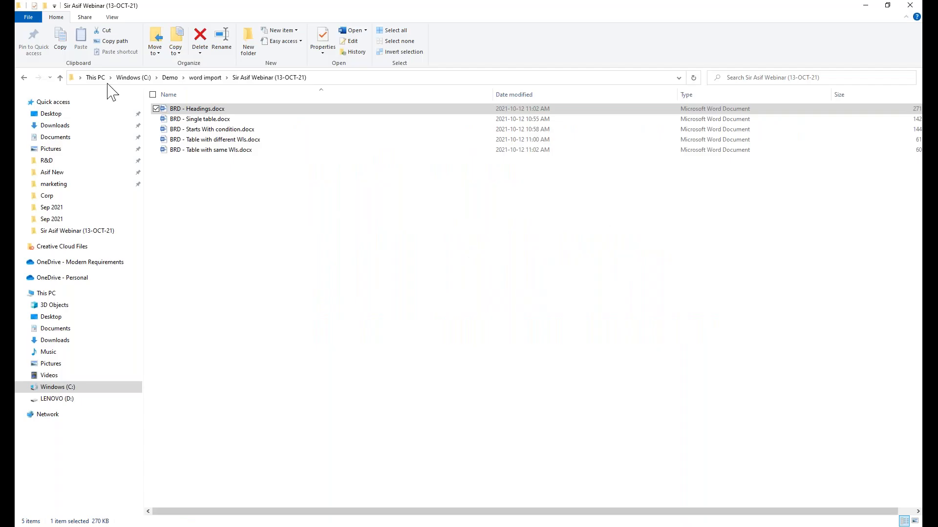
click(249, 122)
double_click(249, 123)
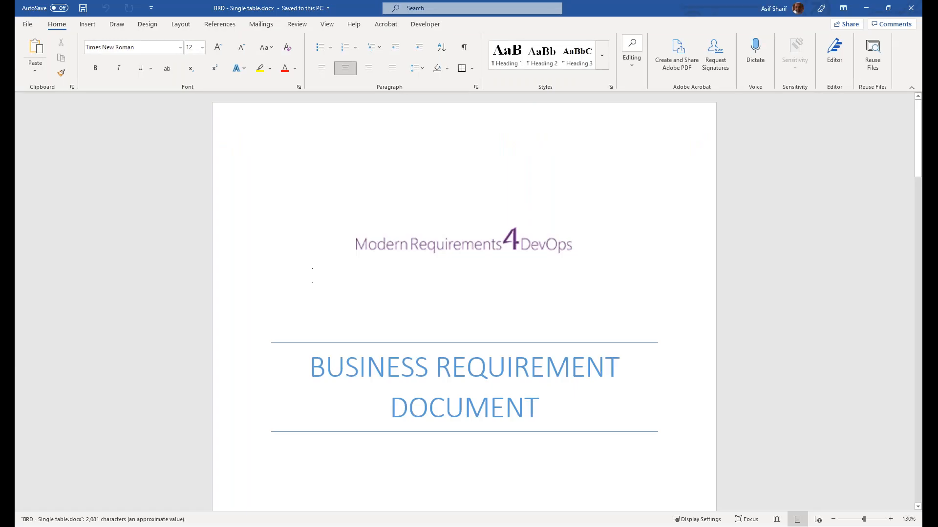
scroll(464, 293, down, 4)
scroll(325, 279, down, 15)
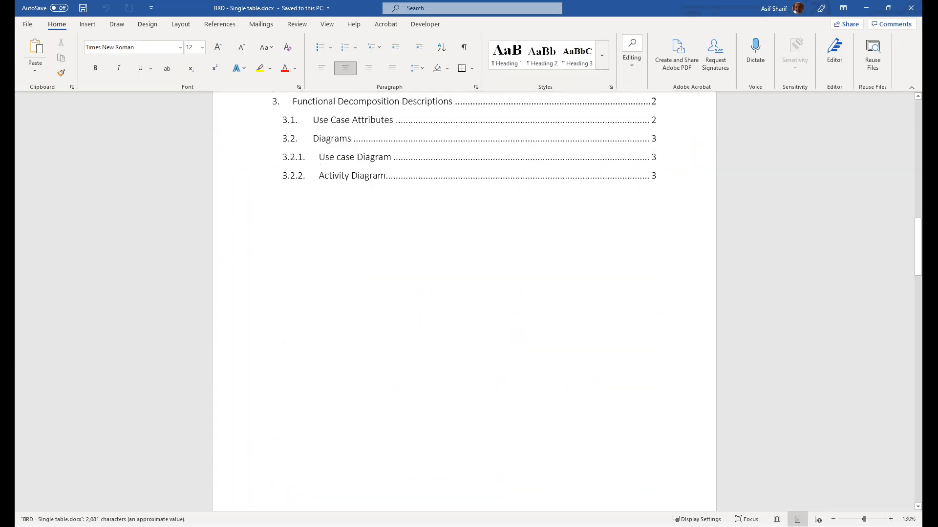
scroll(325, 279, down, 6)
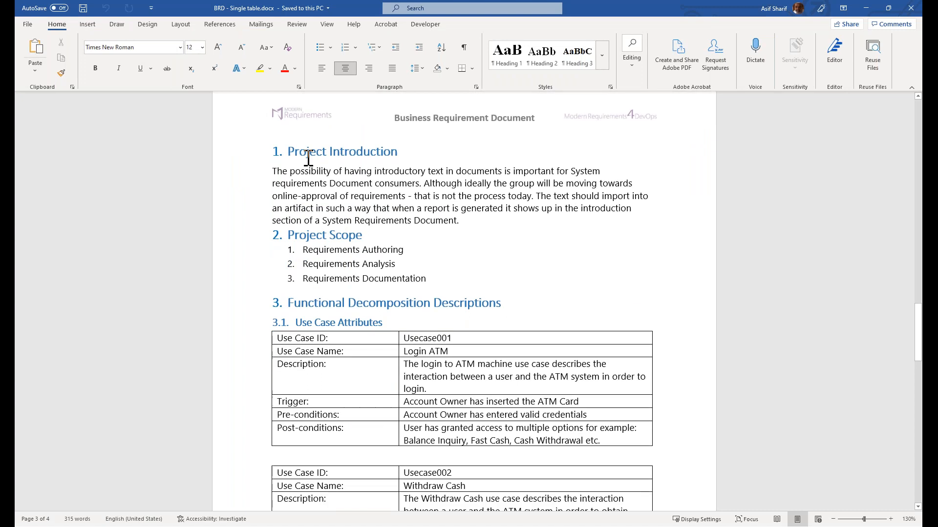
scroll(360, 308, down, 1)
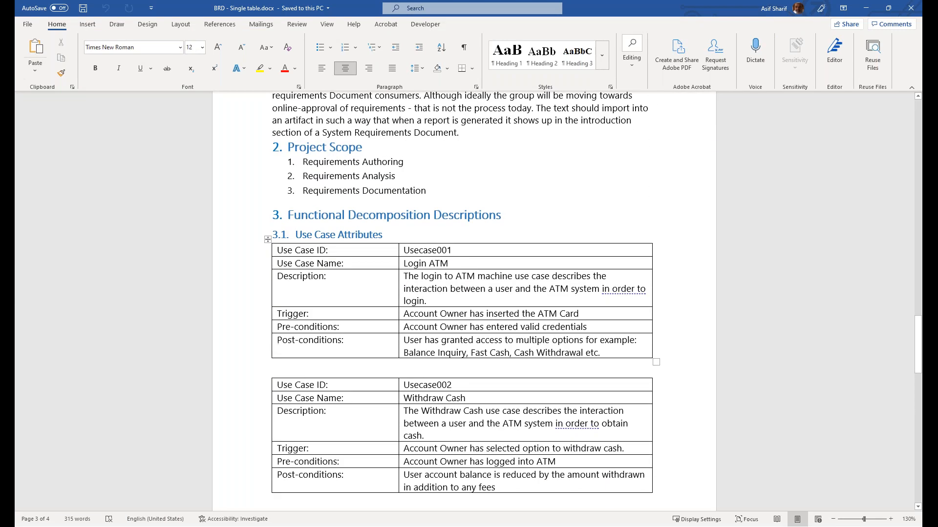
scroll(329, 142, up, 1)
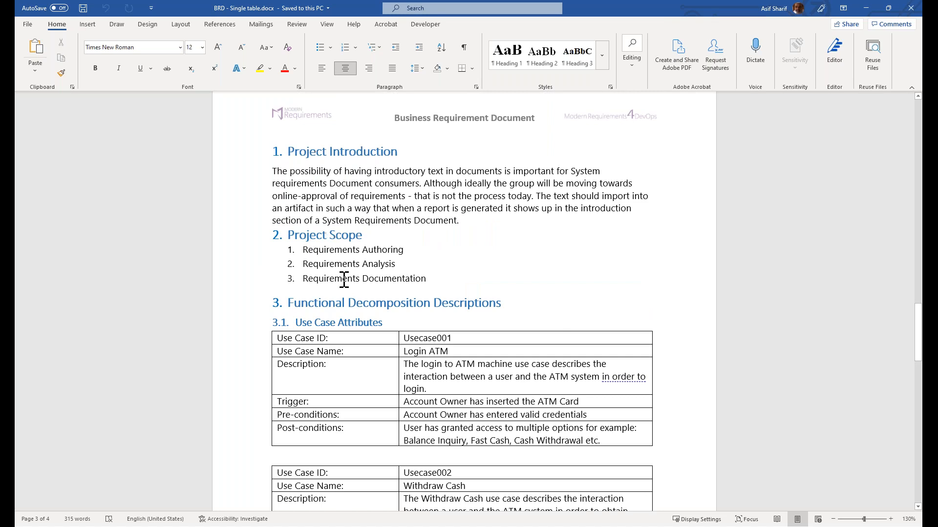
Examine the use case attribute tables and the diagrams in section 3 of the Word document, and close it
scroll(345, 280, down, 1)
scroll(345, 279, down, 1)
scroll(344, 282, down, 6)
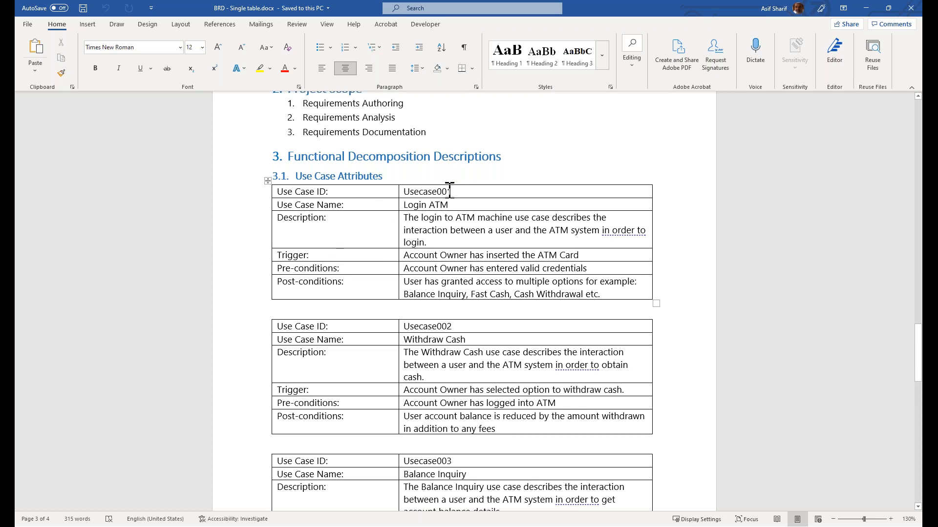
scroll(329, 346, down, 8)
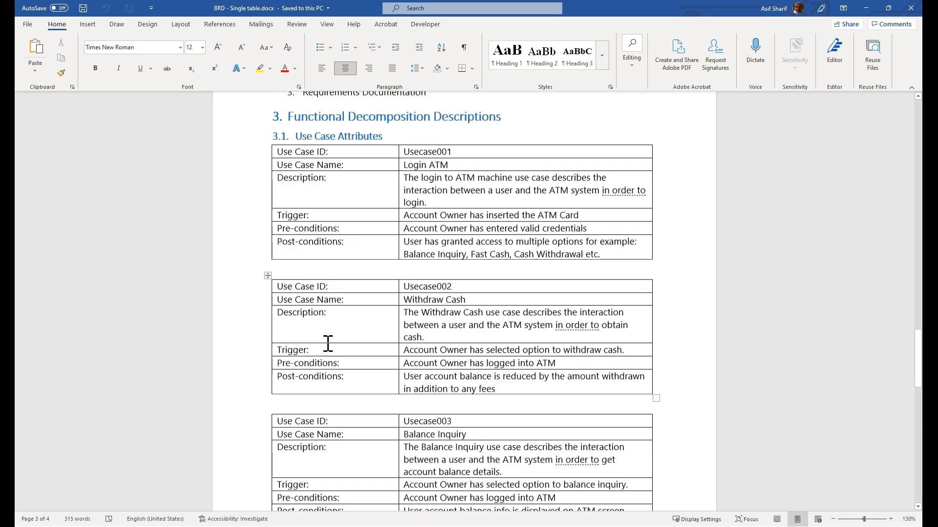
scroll(322, 340, down, 3)
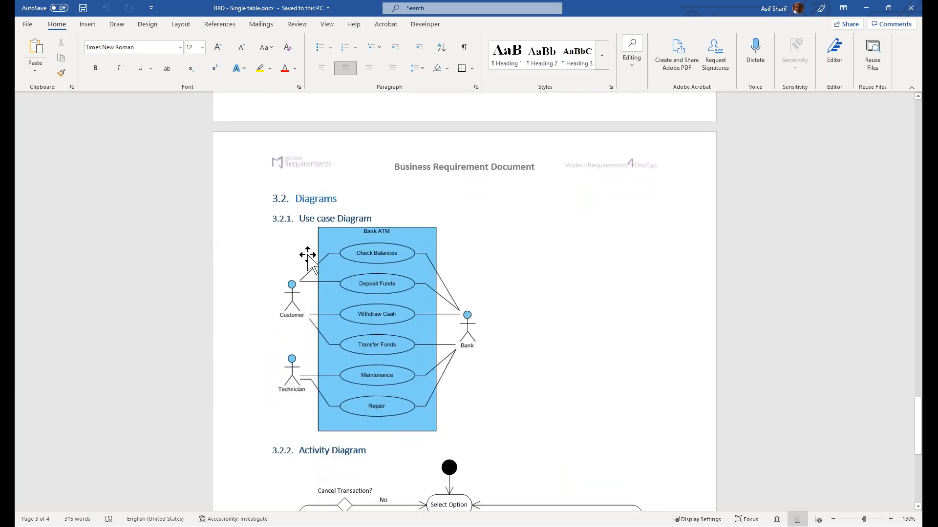
scroll(523, 393, down, 7)
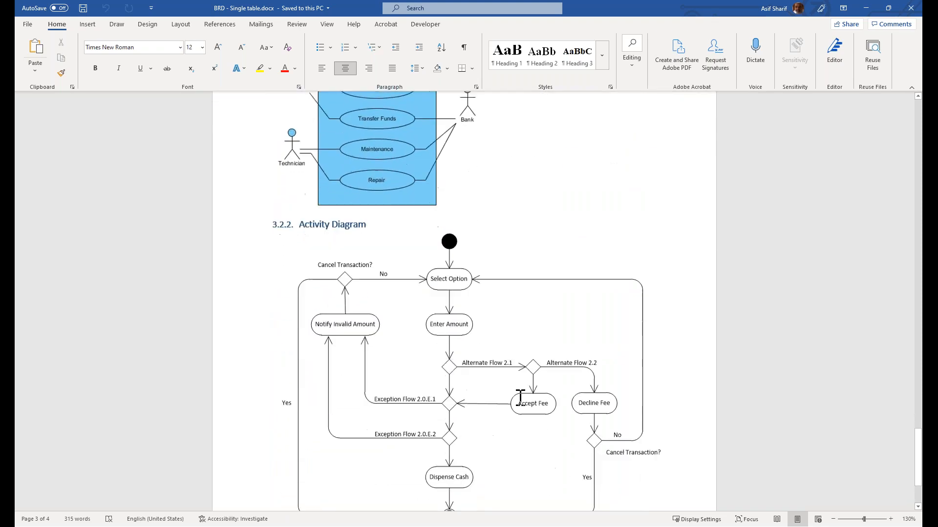
scroll(518, 395, up, 20)
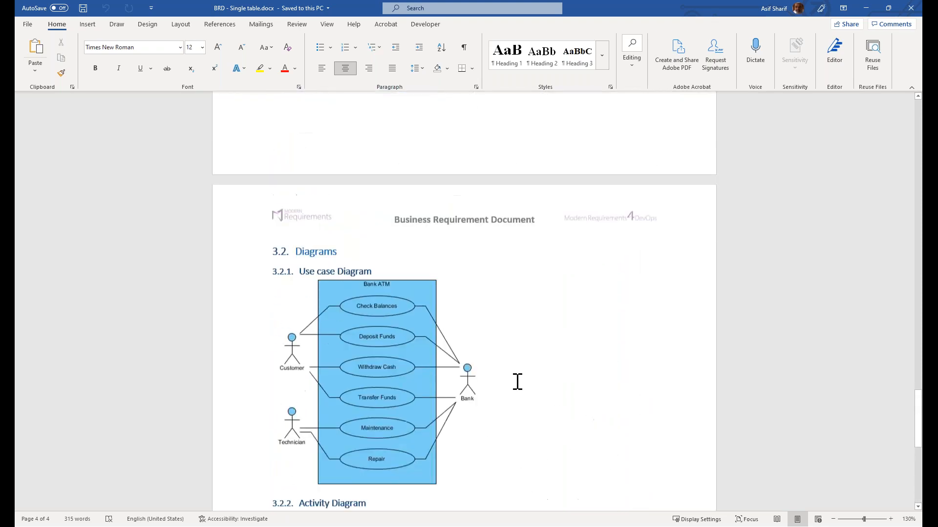
scroll(524, 379, up, 20)
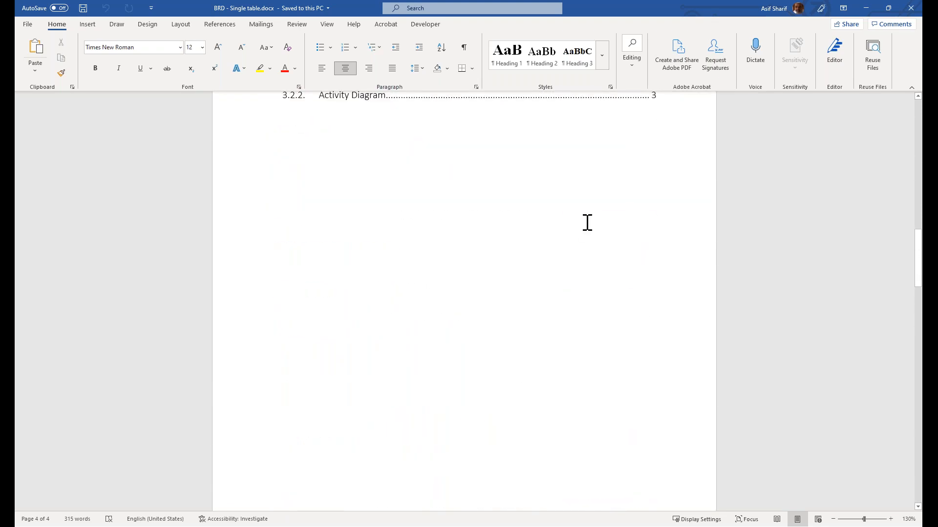
click(911, 8)
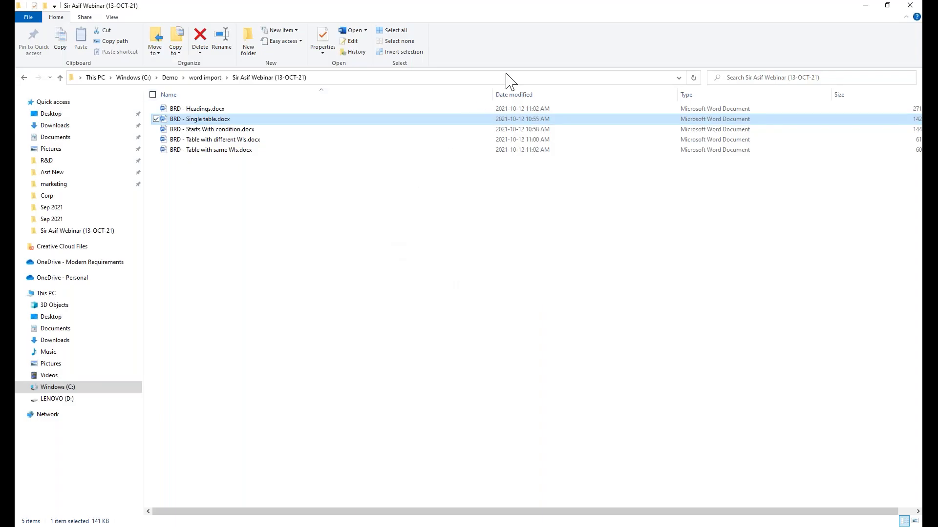
Return to Smart Docs in the browser, start a new Word Import and open the BRD - Single table ruleset in the Ruleset Designer
key(alt+Tab)
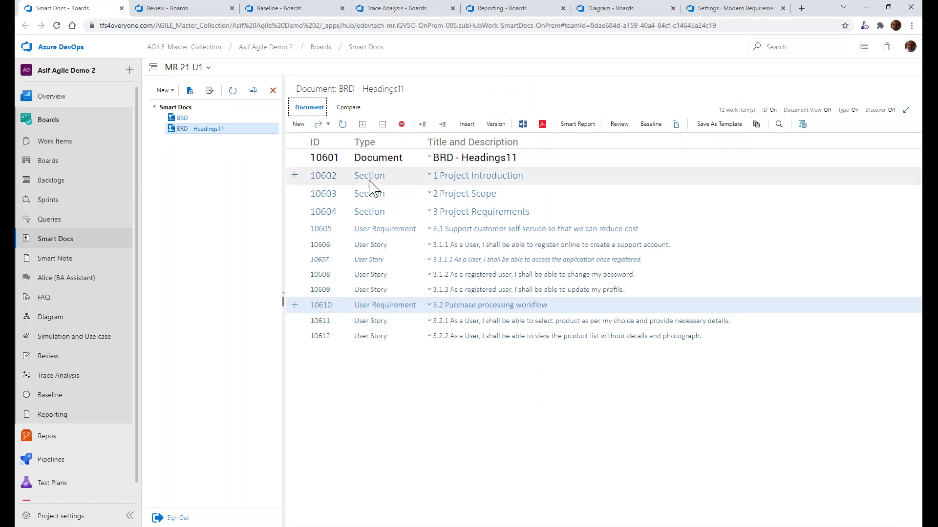
click(165, 90)
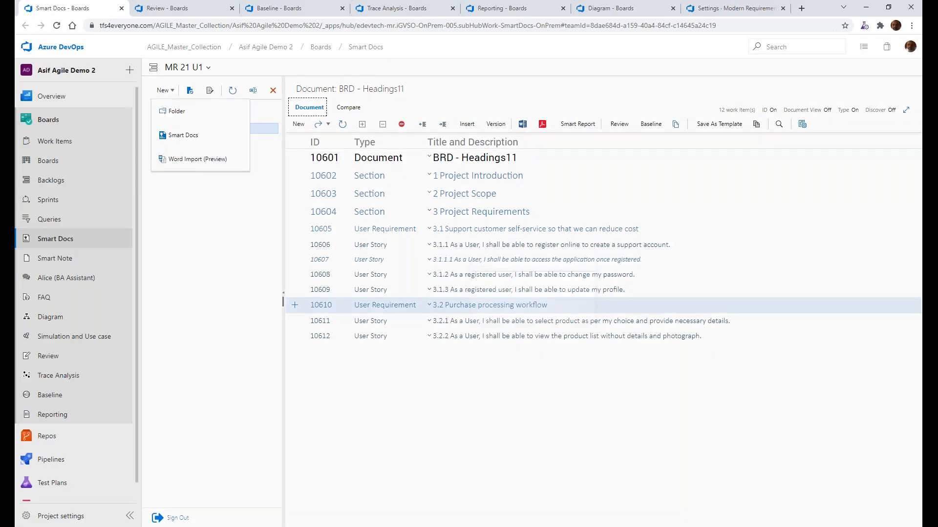
click(198, 159)
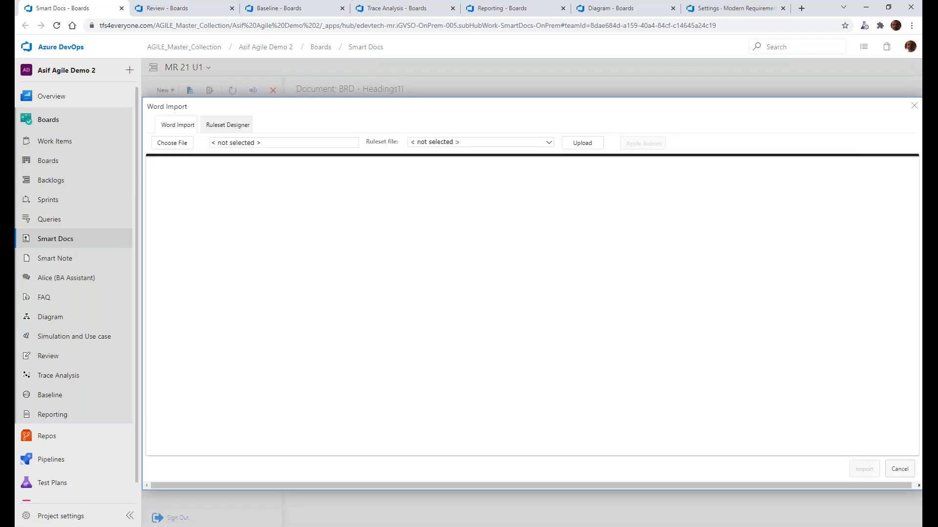
click(243, 129)
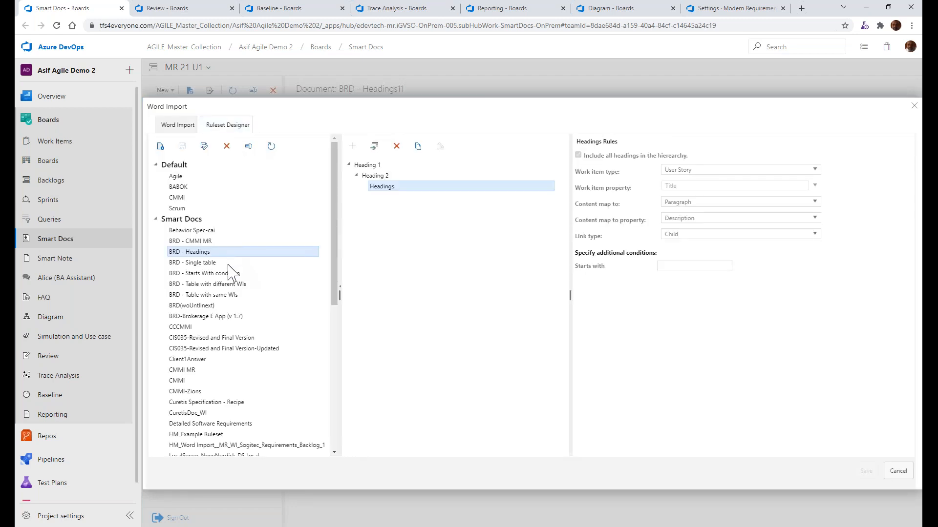
click(204, 264)
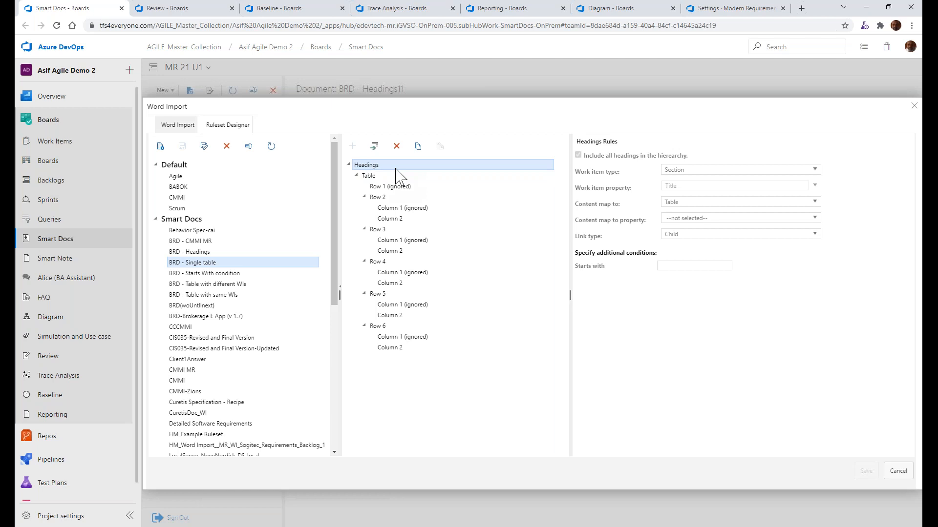
Review the table, row and column rules of the BRD - Single table ruleset, including each row's mapped Use Case field
click(366, 178)
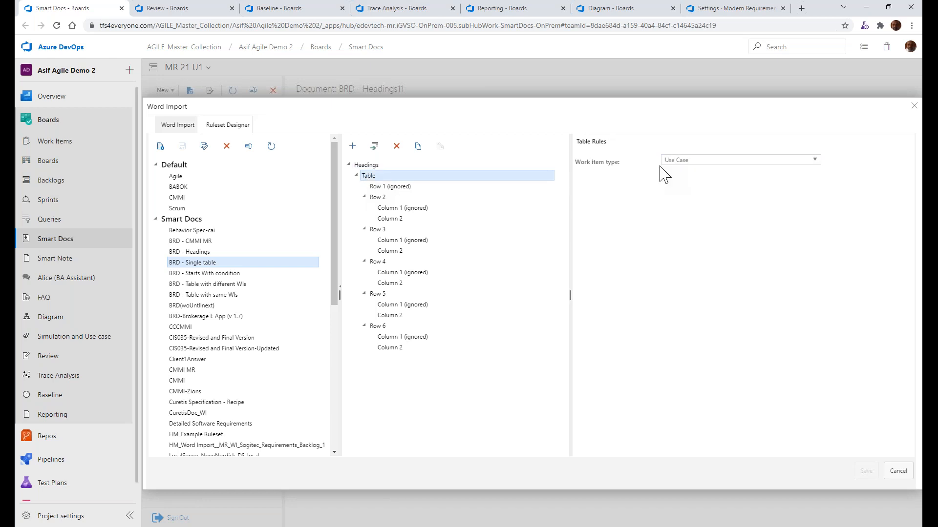
click(395, 186)
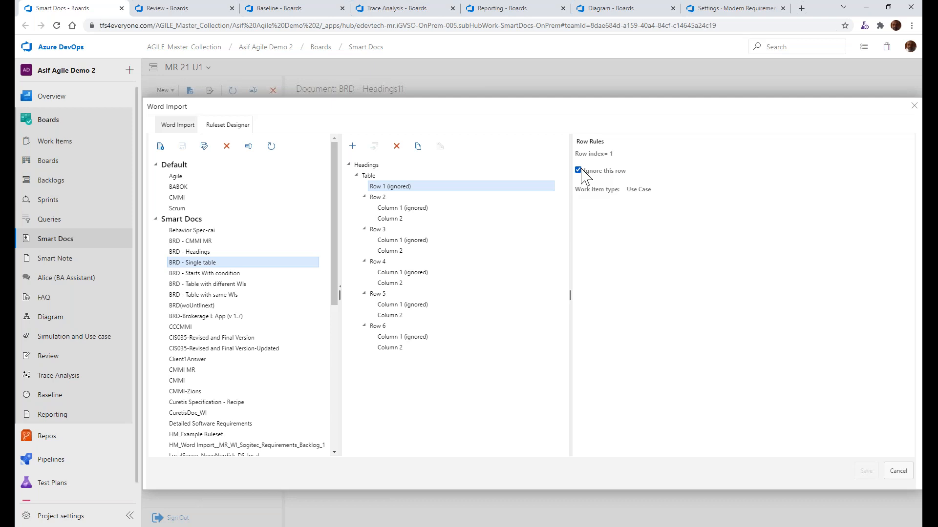
click(384, 199)
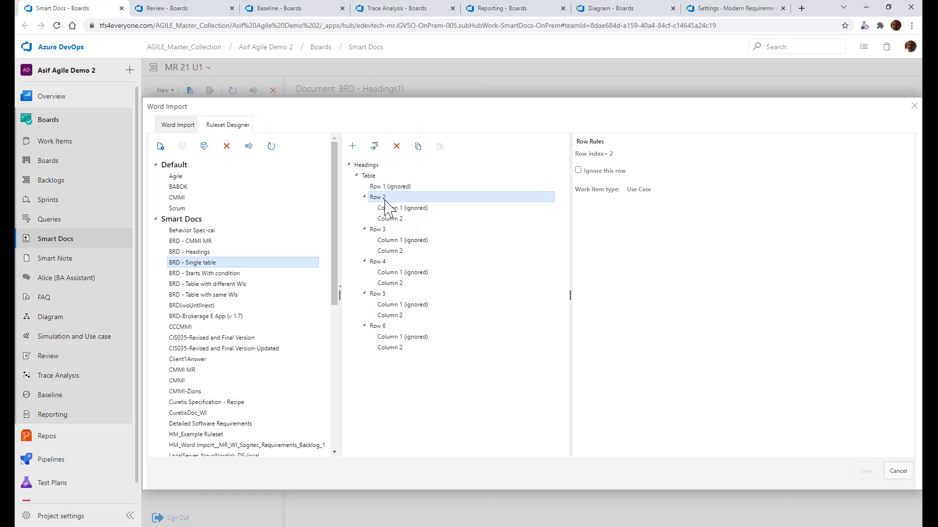
click(389, 208)
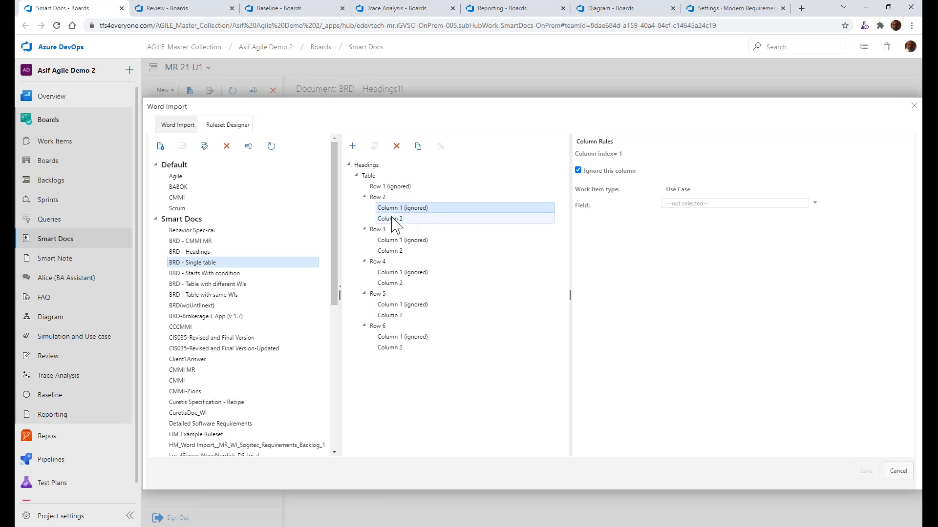
click(394, 219)
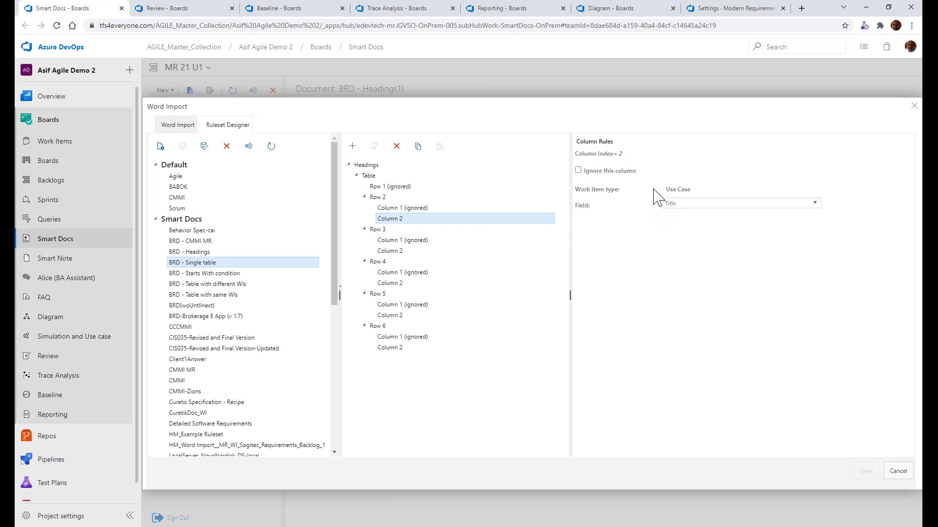
click(398, 252)
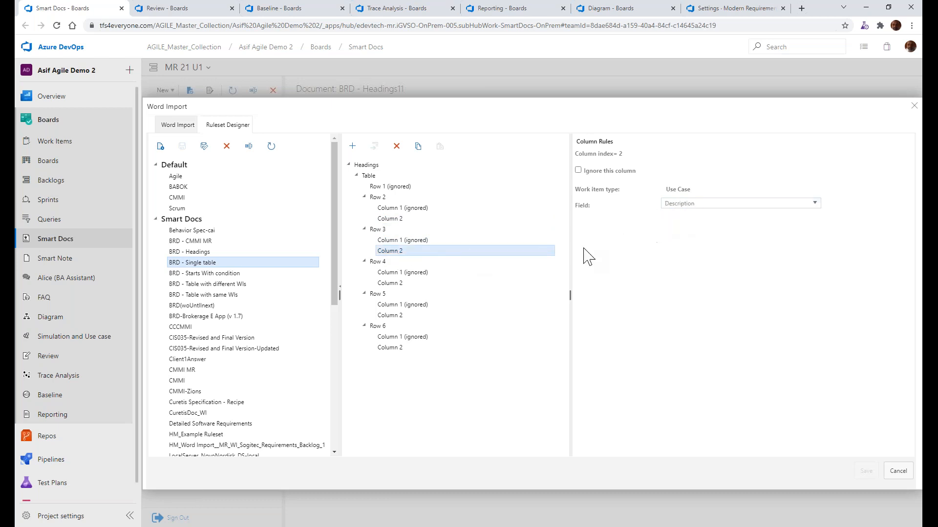
click(400, 285)
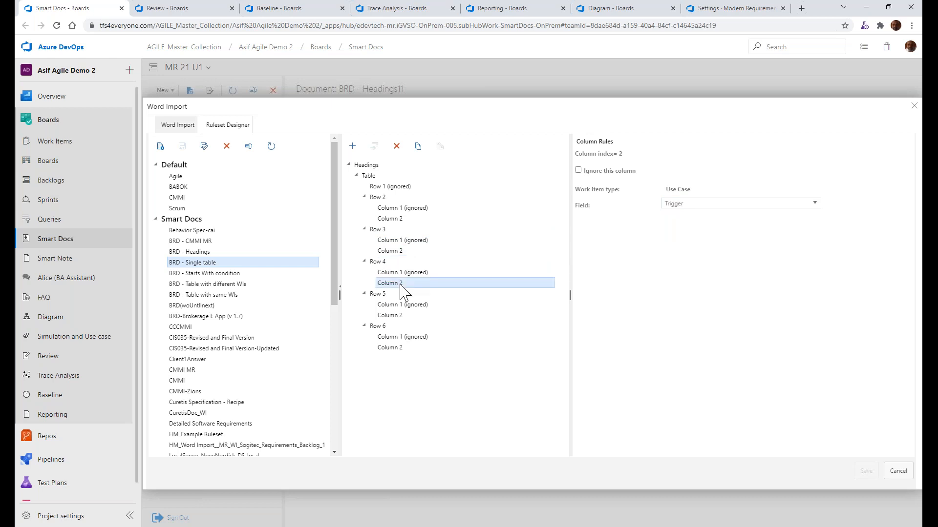
click(405, 317)
click(404, 348)
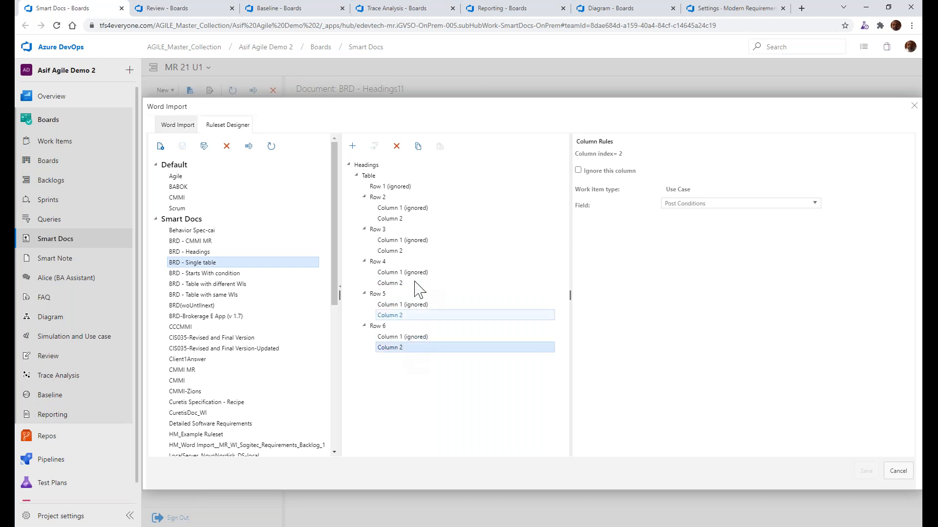
Load BRD - Single table.docx for Word Import and apply the BRD - Single table ruleset from Smart Docs to it
click(182, 126)
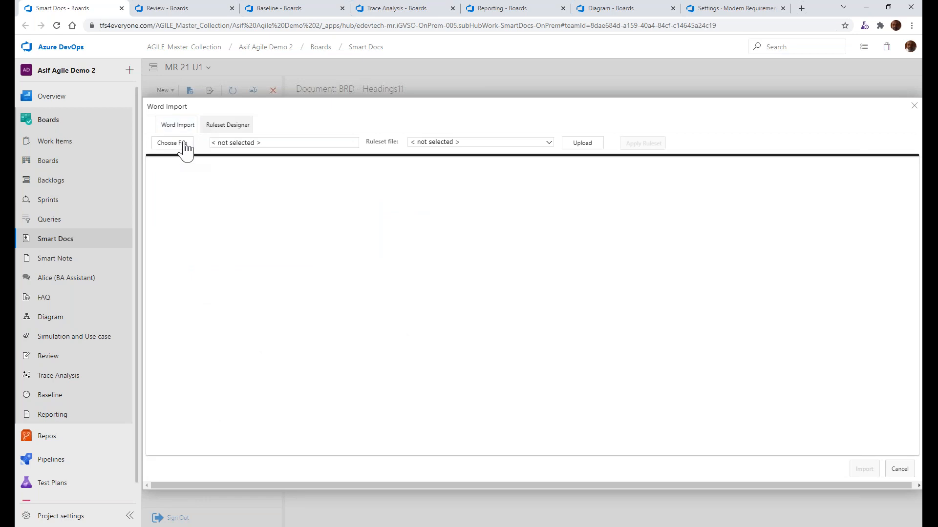
click(185, 146)
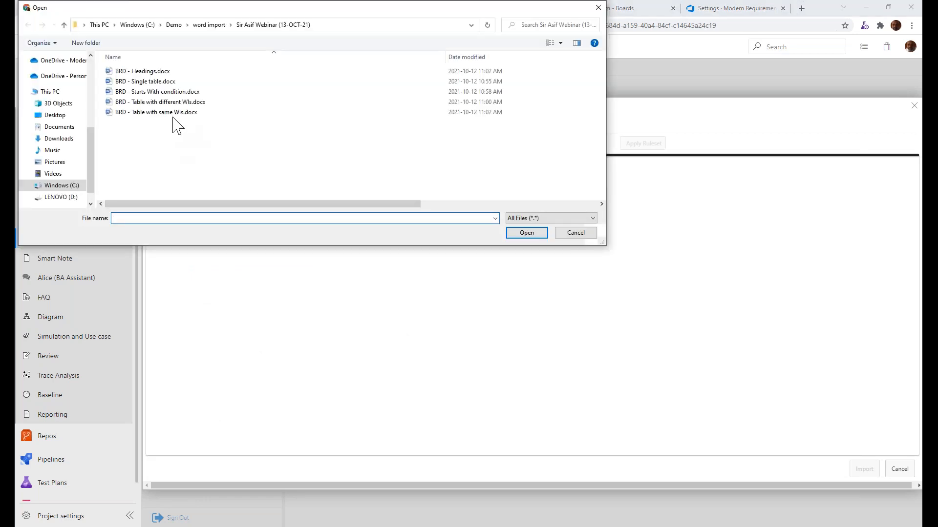
double_click(161, 82)
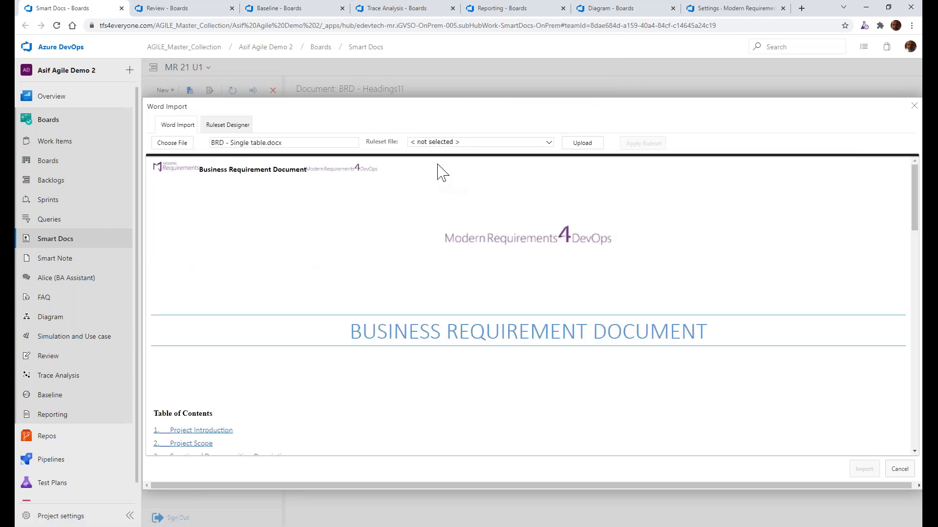
click(483, 142)
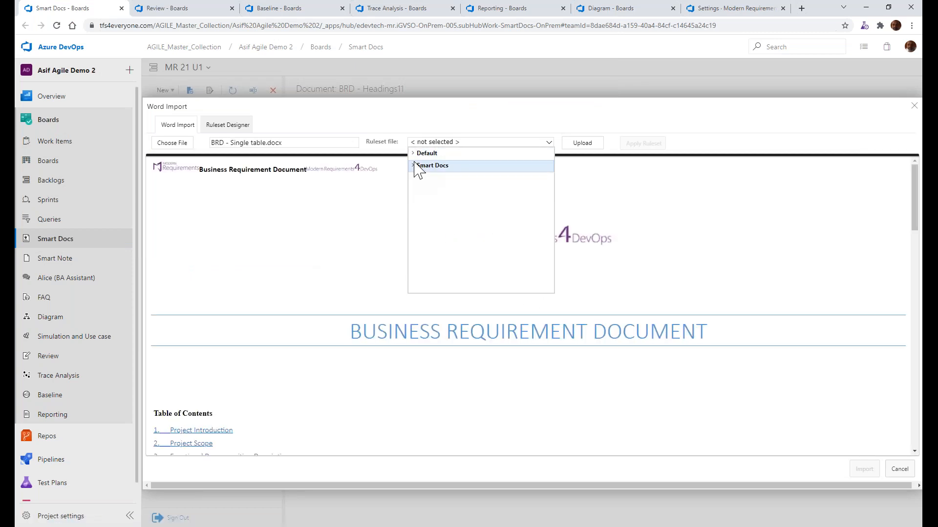
click(412, 165)
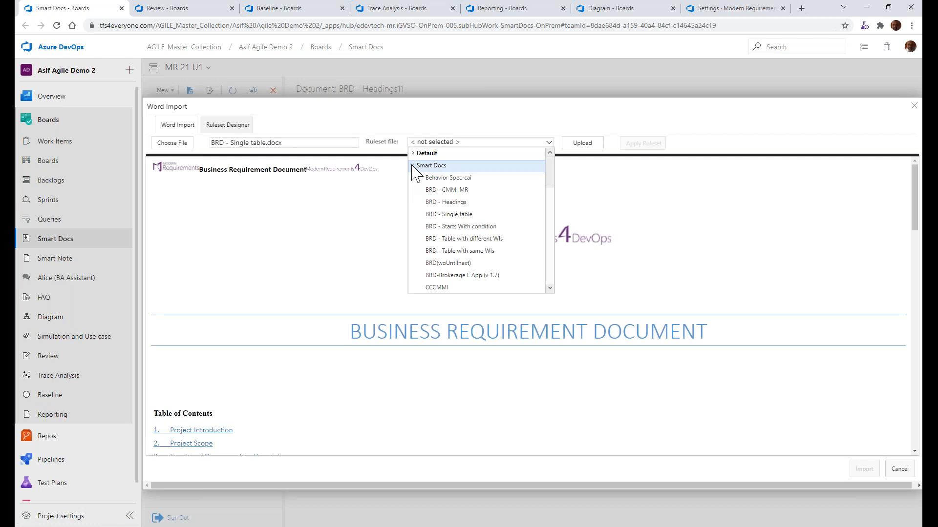
click(447, 214)
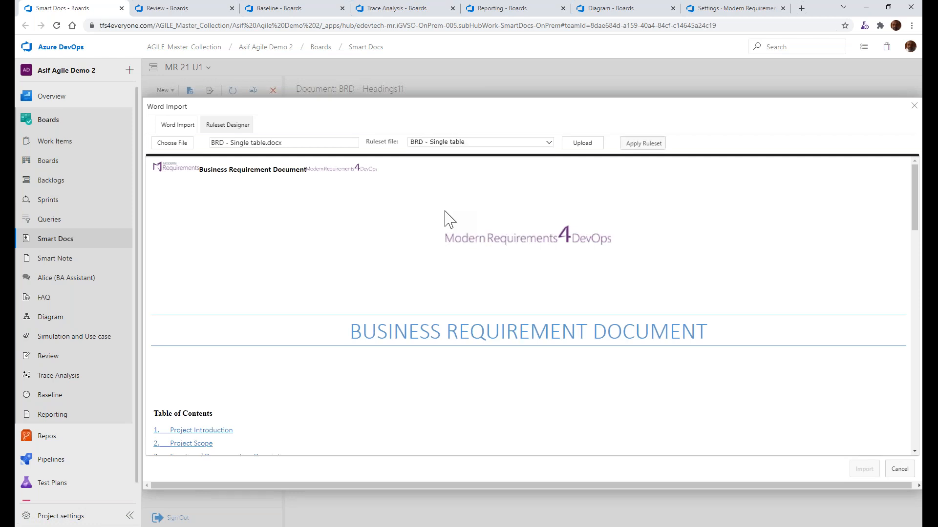
click(643, 148)
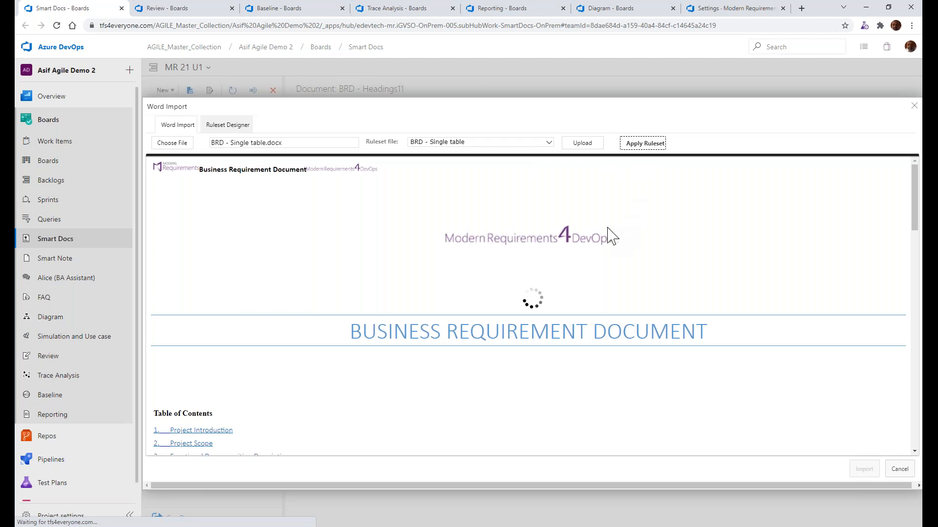
Check the mapped section and use case tags, and import the file as BRD - Single table11 with the Basic template
scroll(608, 288, down, 5)
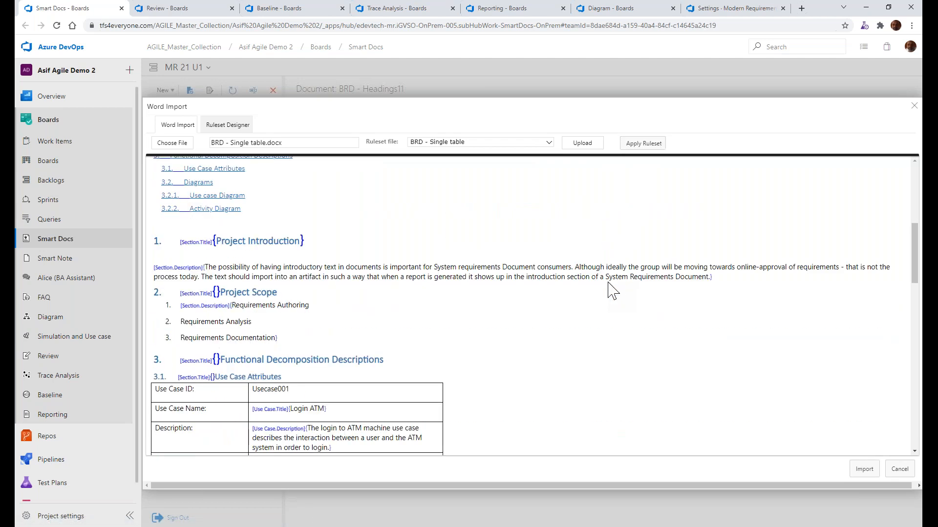
scroll(612, 291, down, 2)
scroll(613, 291, down, 1)
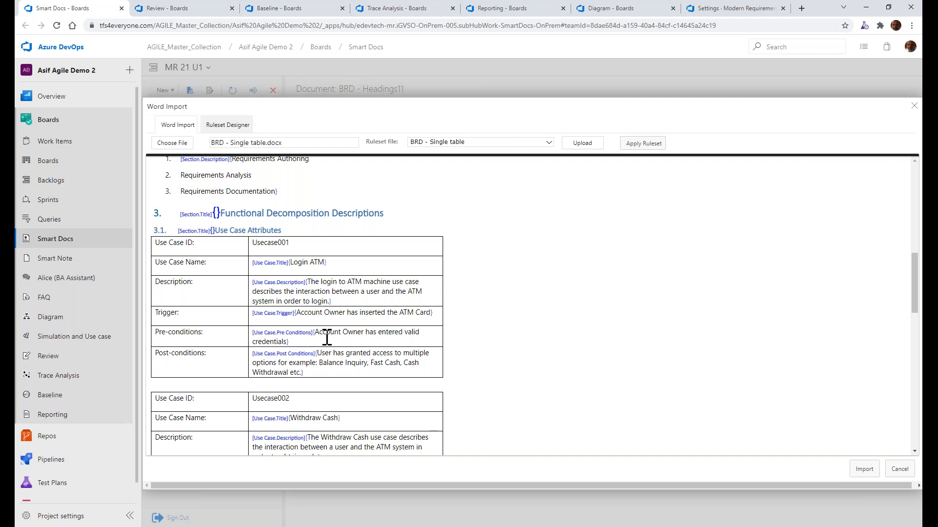
scroll(326, 366, down, 3)
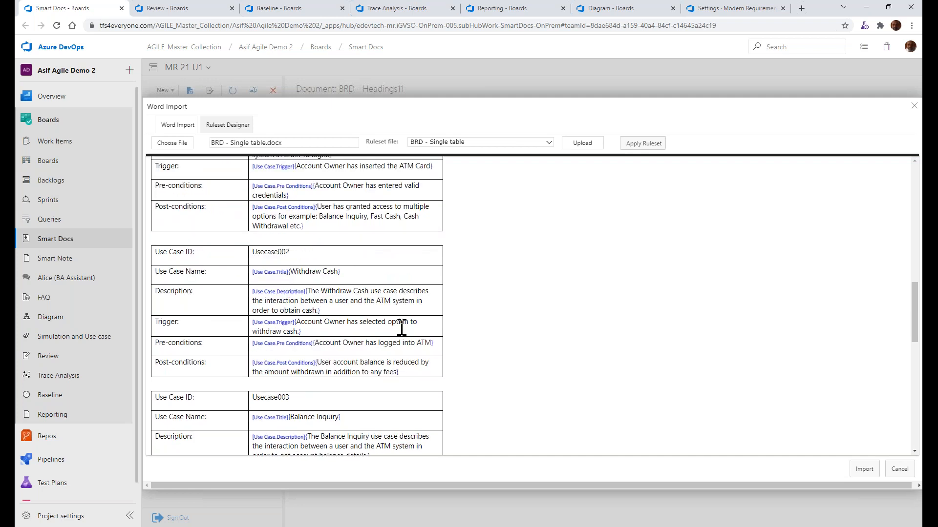
click(854, 471)
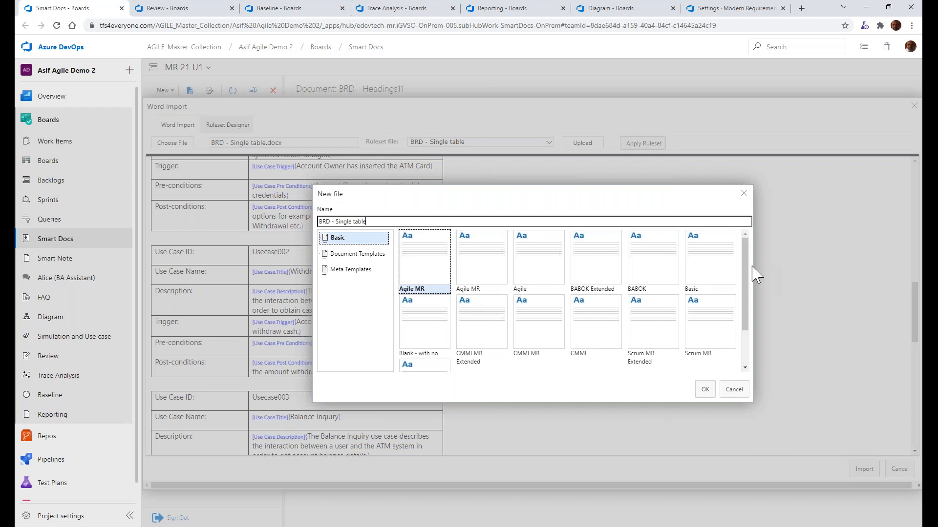
click(698, 280)
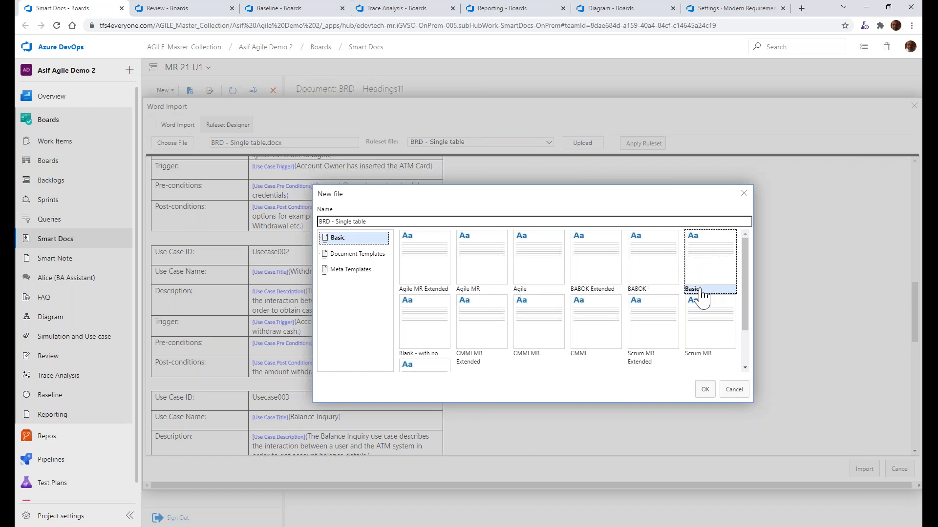
click(454, 224)
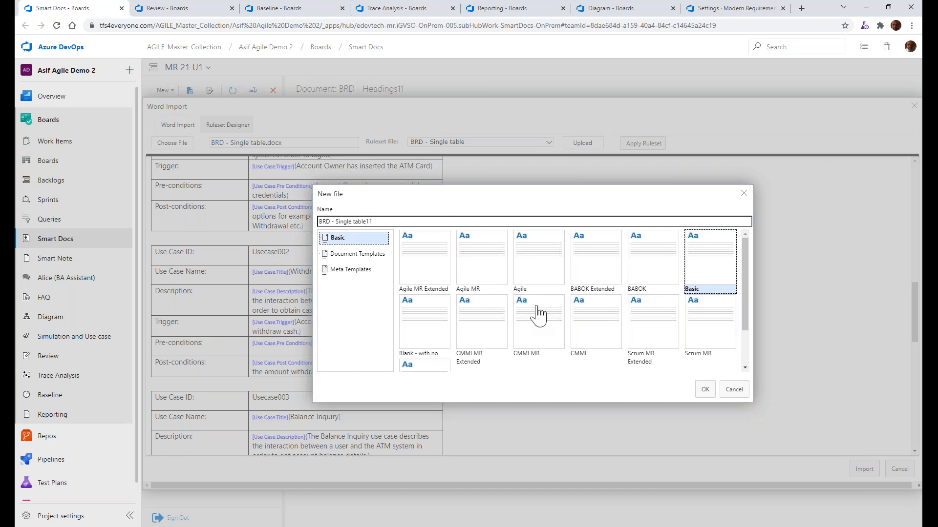
click(705, 389)
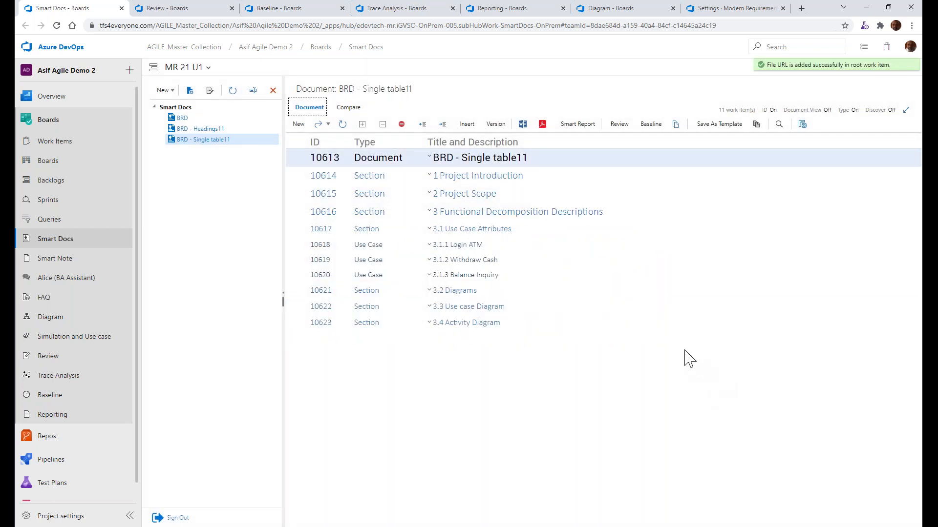
Turn Document View on for BRD - Single table11 and check the imported descriptions, use cases and diagrams
click(829, 114)
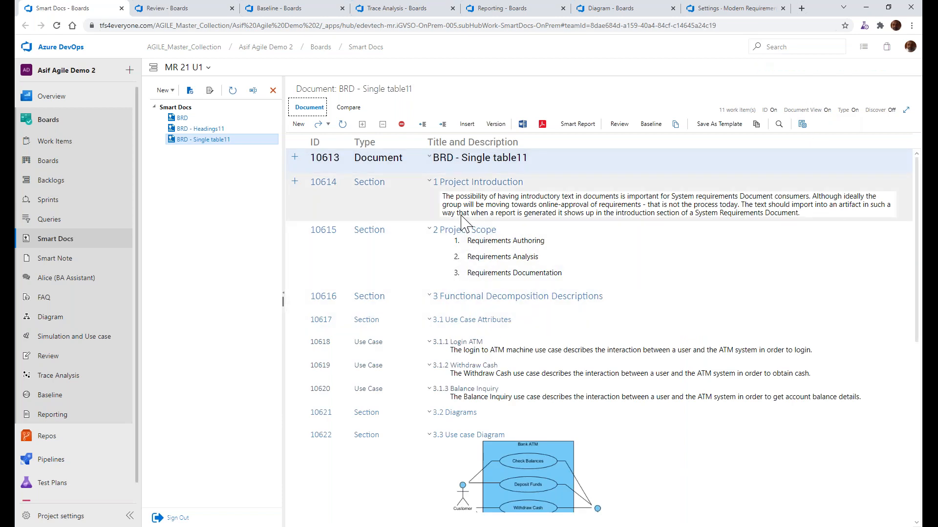
scroll(462, 217, down, 1)
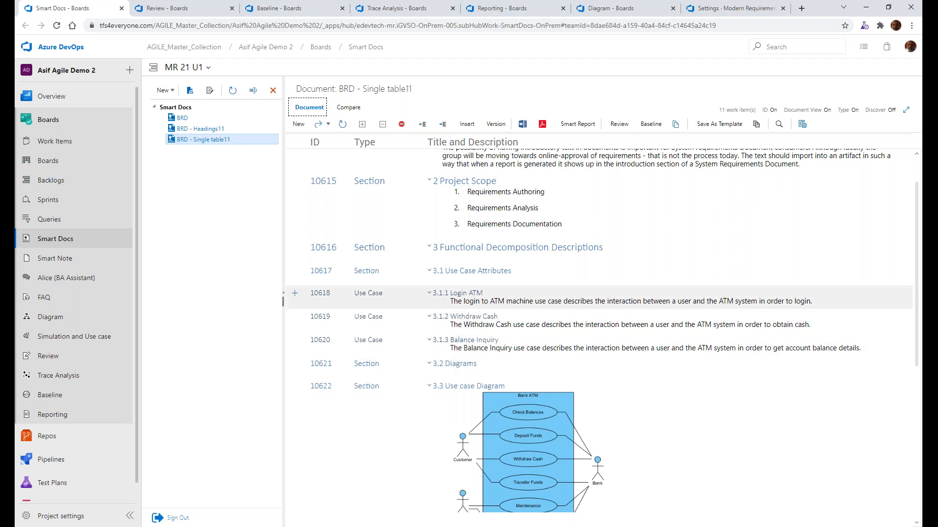
scroll(471, 342, down, 8)
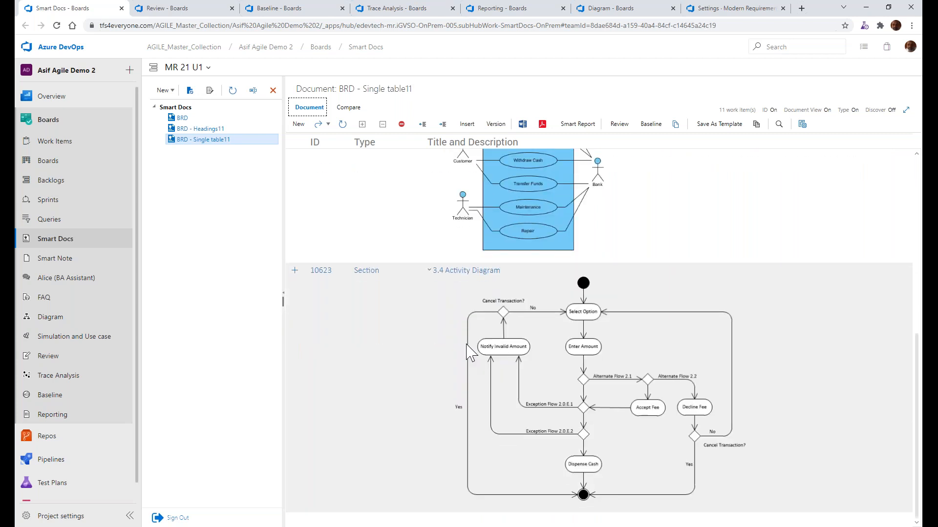
scroll(471, 342, up, 9)
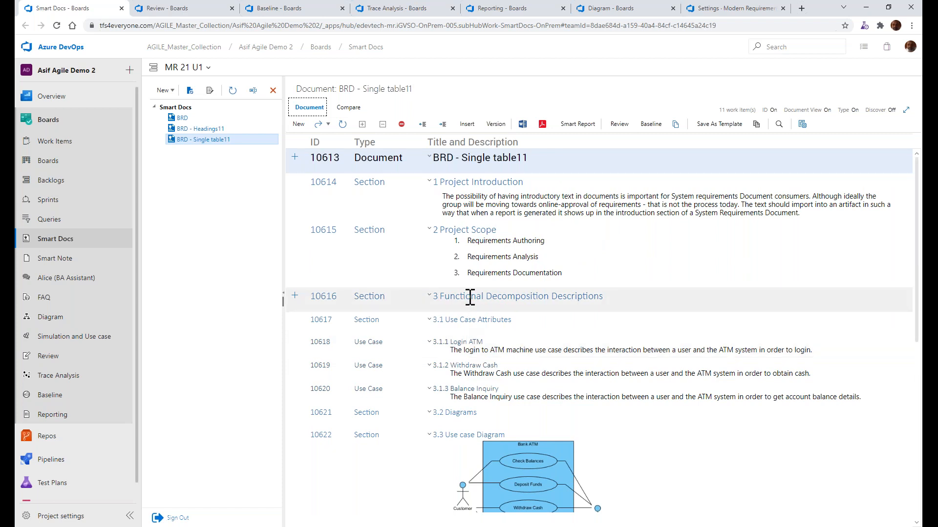
Switch to File Explorer, open BRD - Starts With condition.docx in Word, read its sections, use case tables and diagrams, and close it
key(alt+Tab)
click(225, 133)
double_click(226, 133)
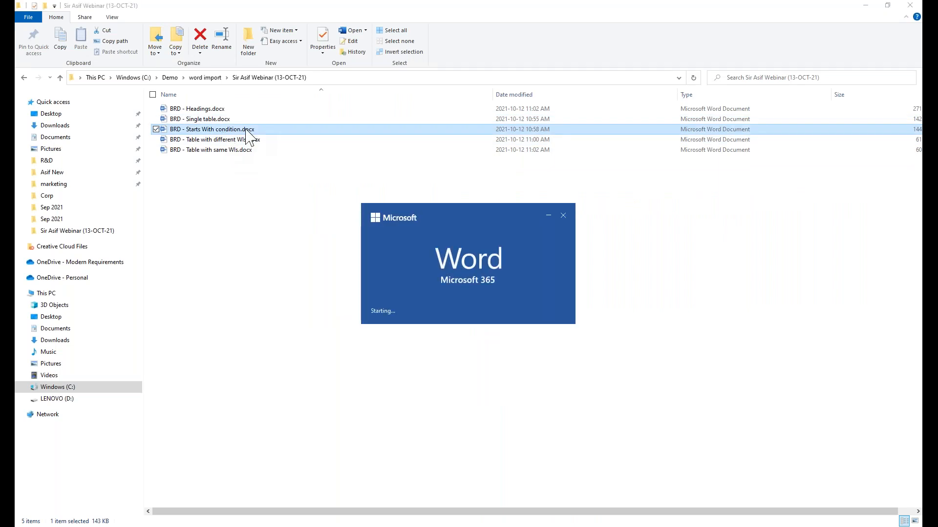
scroll(337, 350, down, 5)
scroll(338, 350, down, 20)
scroll(399, 242, down, 10)
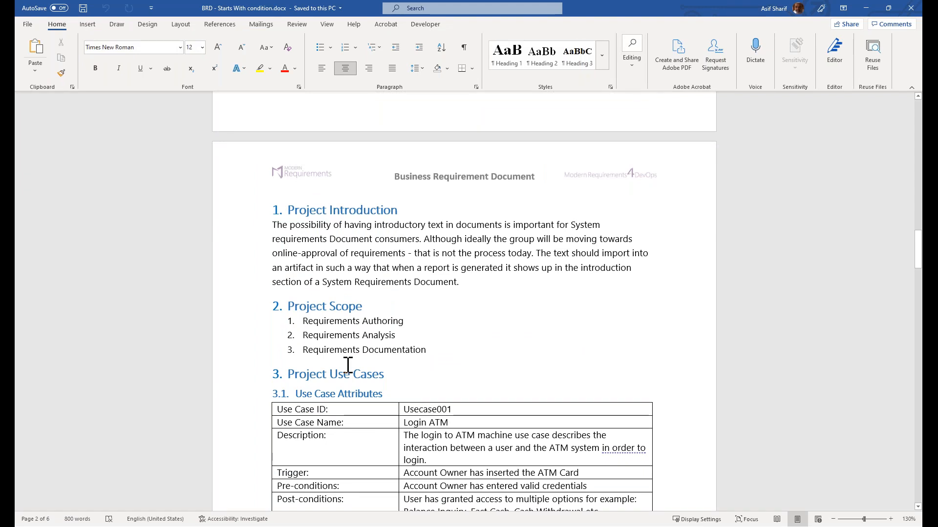
scroll(348, 365, down, 7)
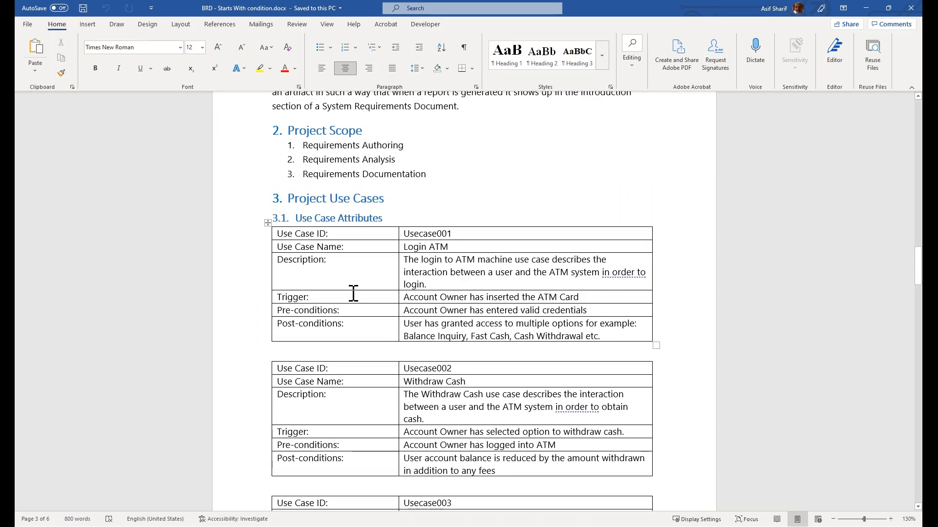
scroll(405, 381, down, 6)
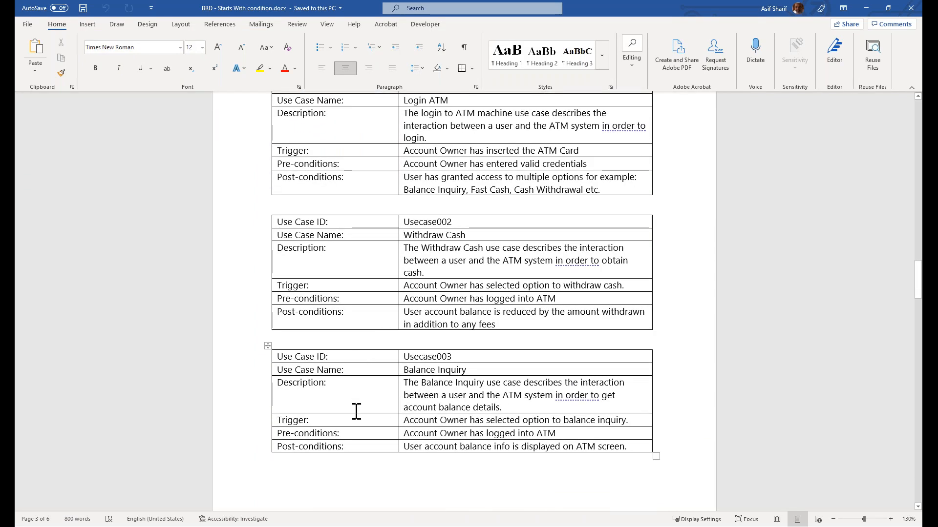
scroll(397, 414, down, 18)
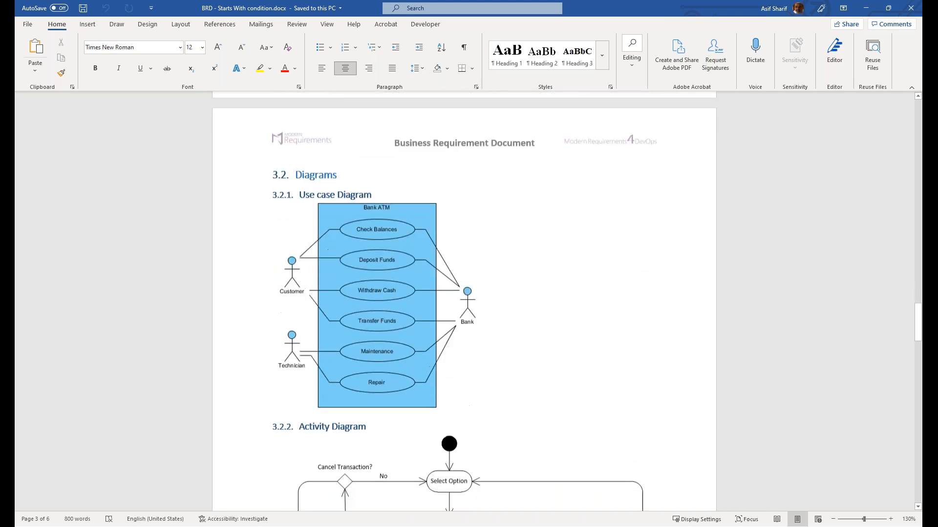
scroll(403, 388, down, 13)
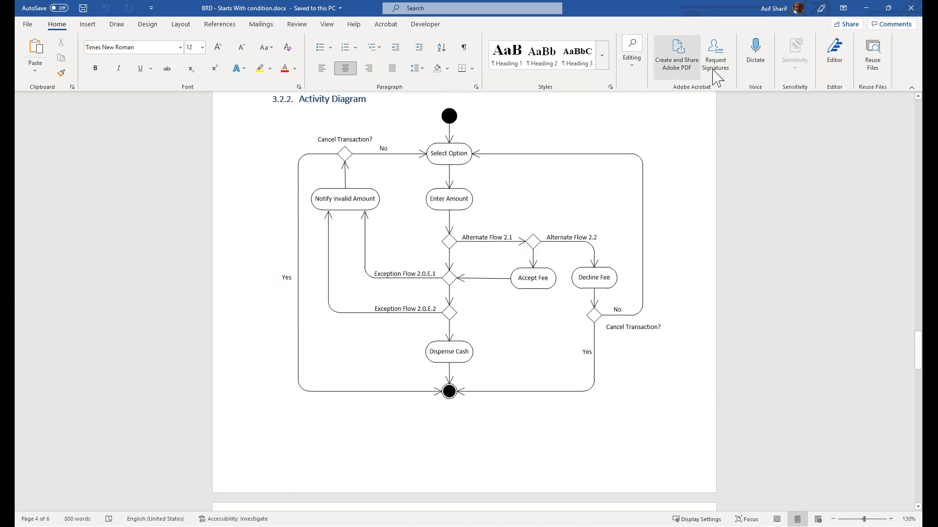
click(911, 8)
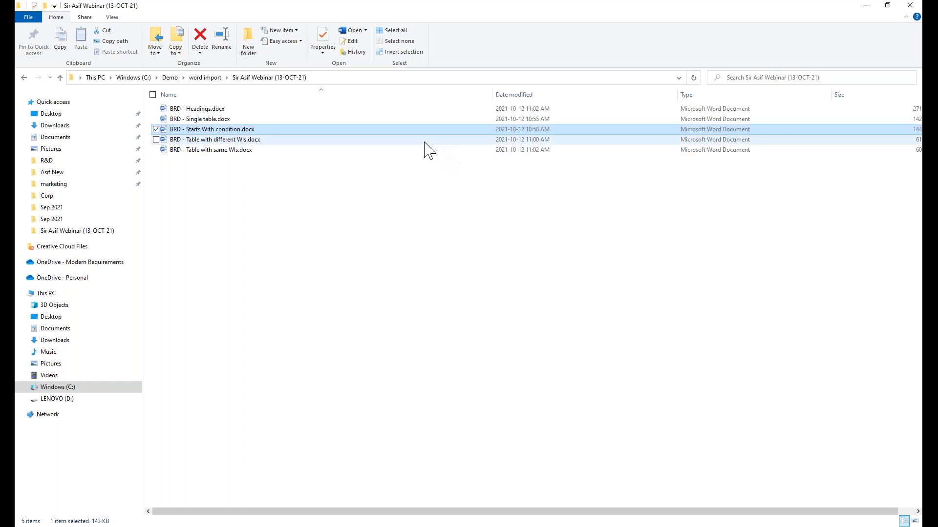
Switch back to Smart Docs, open the BRD - Starts With condition ruleset for Word Import, and check both Heading 1 rules' Starts with conditions
key(alt+Tab)
click(163, 91)
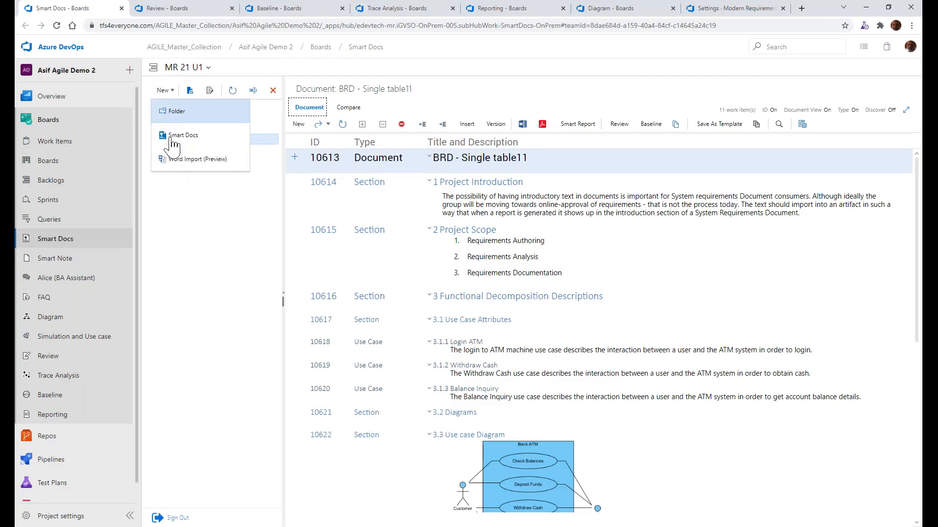
click(175, 161)
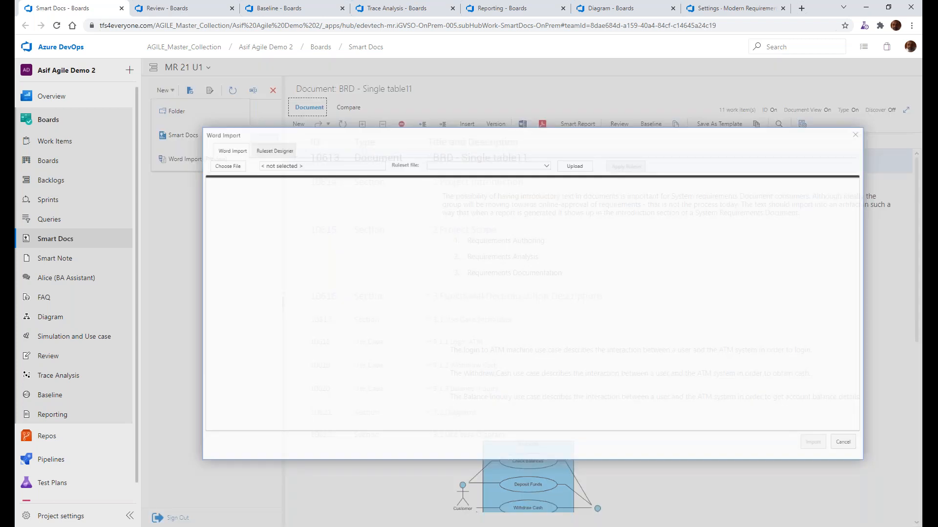
click(239, 127)
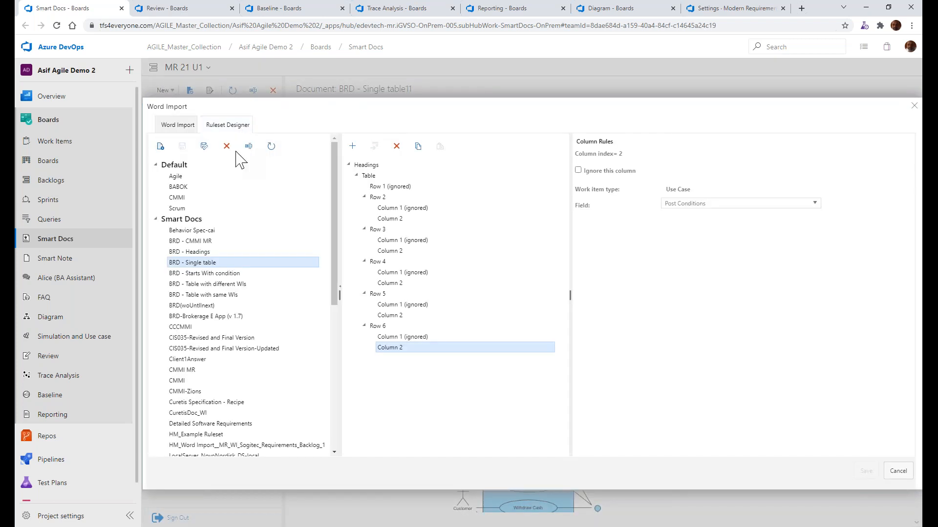
click(224, 275)
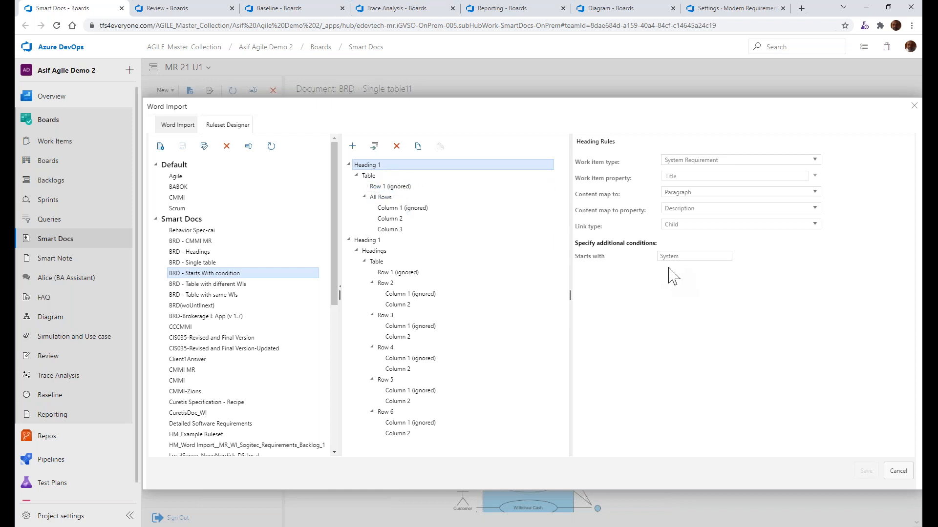
drag(683, 256, 633, 254)
click(367, 241)
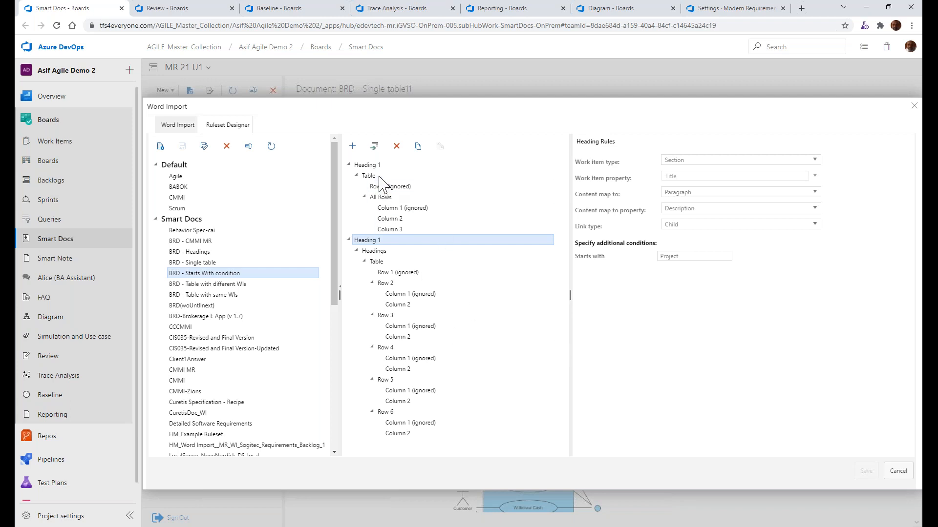
Check the row and column rules of the table under the first Heading 1 rule
click(383, 194)
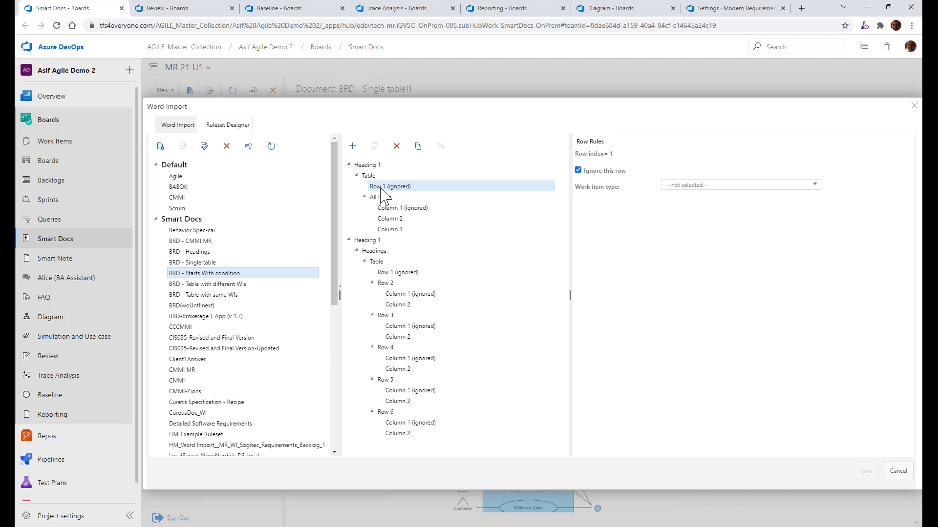
click(383, 209)
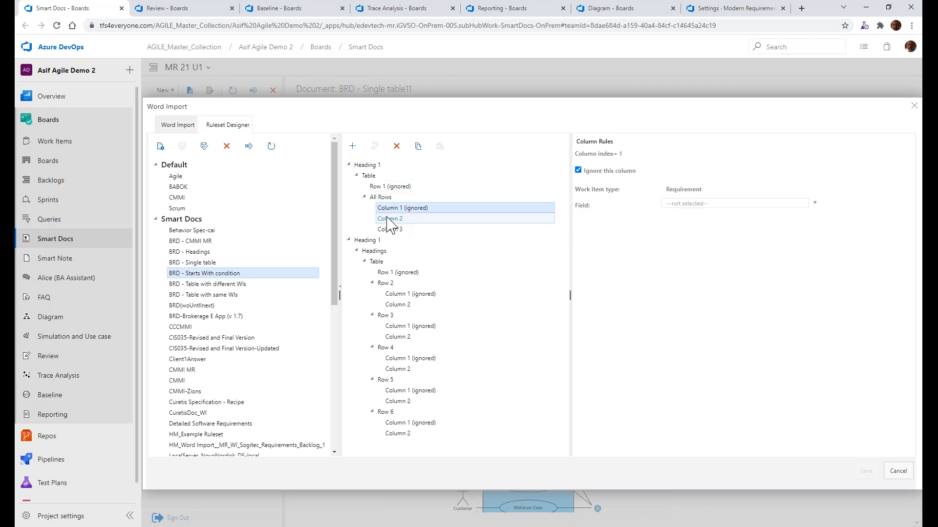
click(386, 219)
click(389, 228)
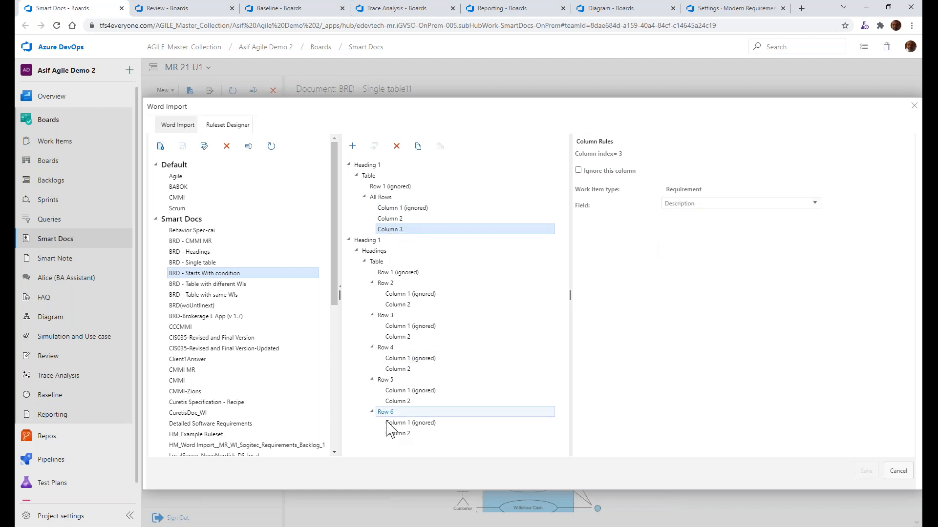
Load BRD - Starts With condition.docx for Word Import and apply the BRD - Starts With condition ruleset from Smart Docs to it
click(179, 126)
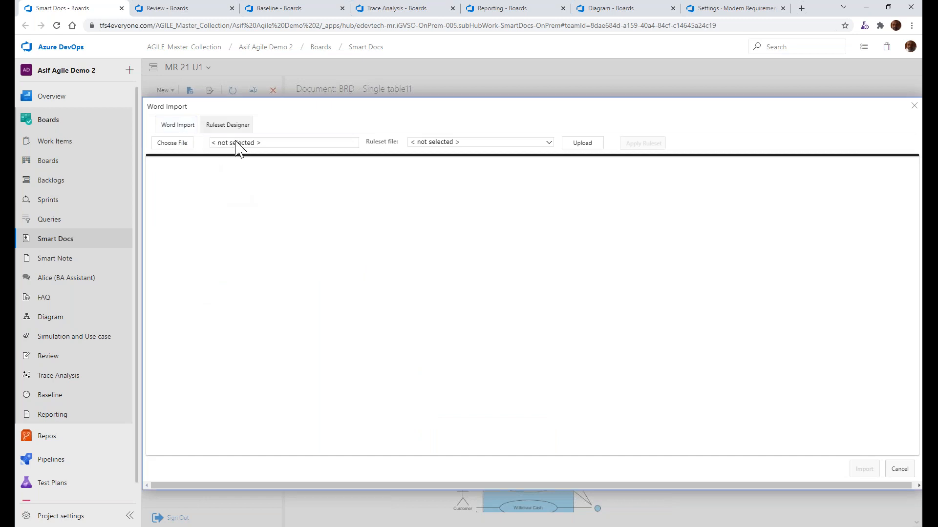
click(176, 145)
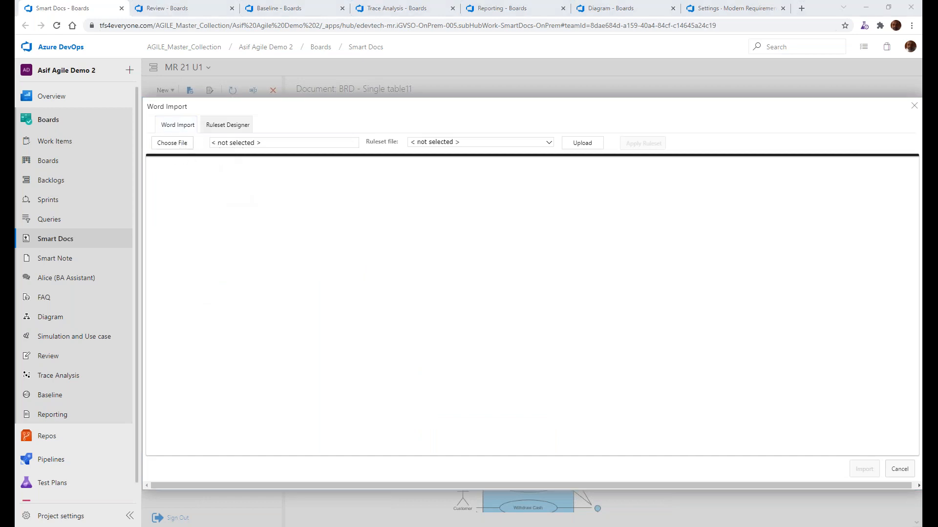
double_click(177, 94)
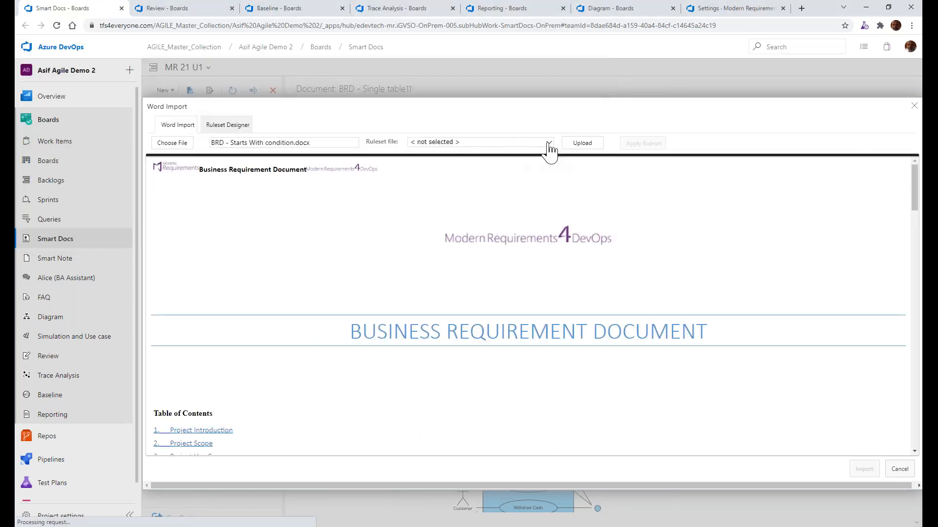
click(549, 142)
click(413, 166)
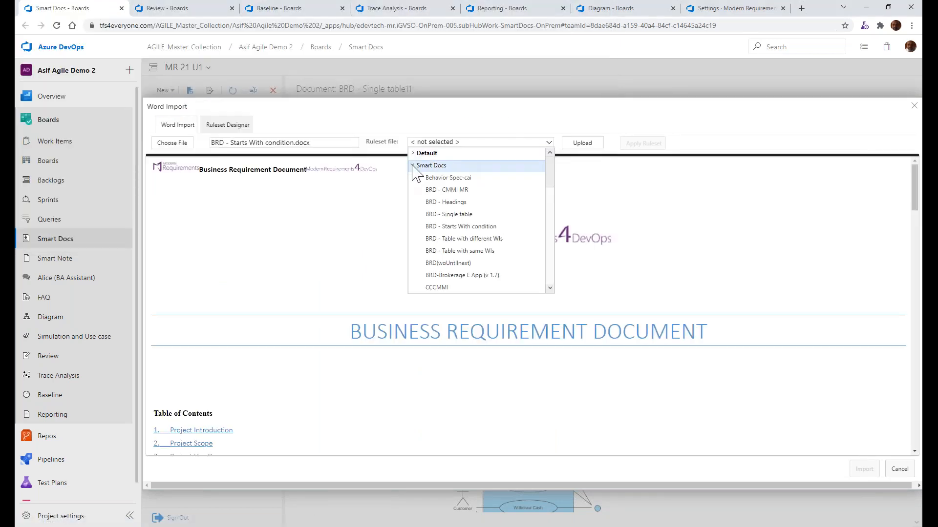
click(460, 227)
click(648, 145)
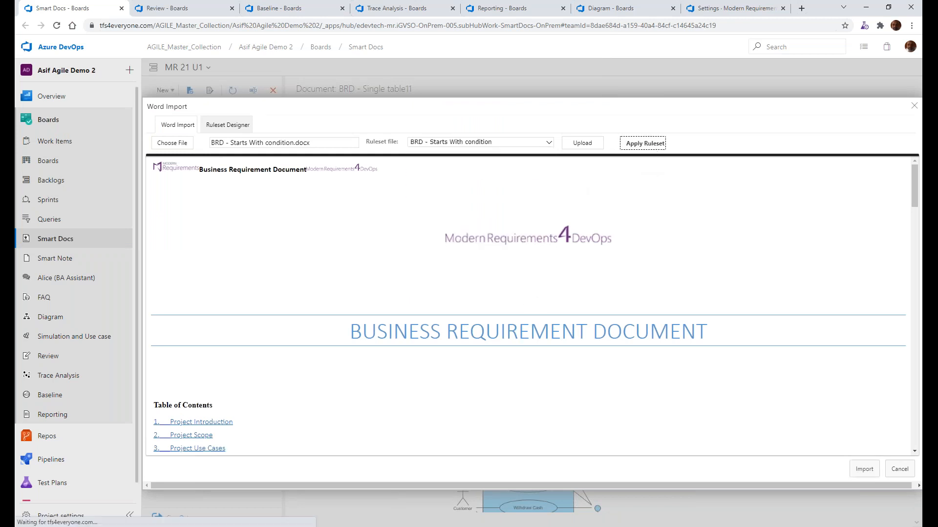
Check the mapped section and use case tags, and import the file as BRD - Starts With condition11 with the Basic template
scroll(461, 344, down, 6)
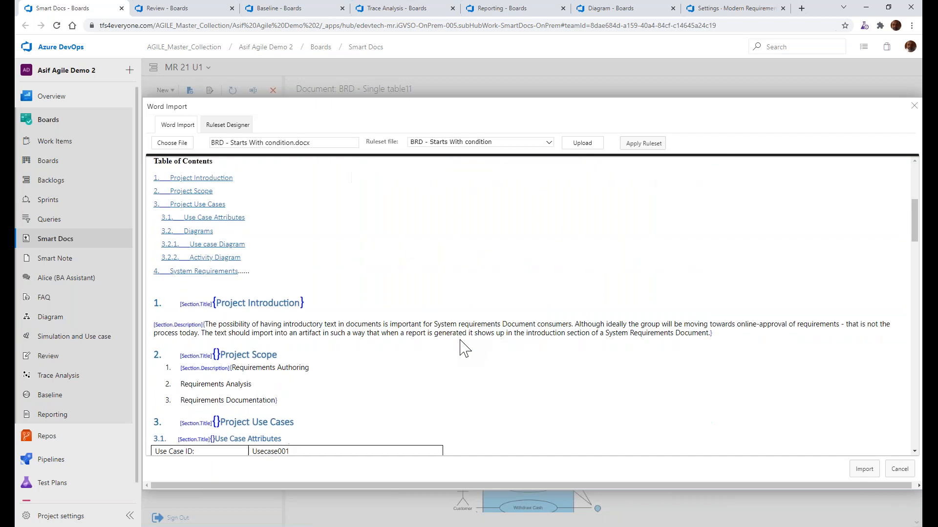
scroll(461, 344, down, 10)
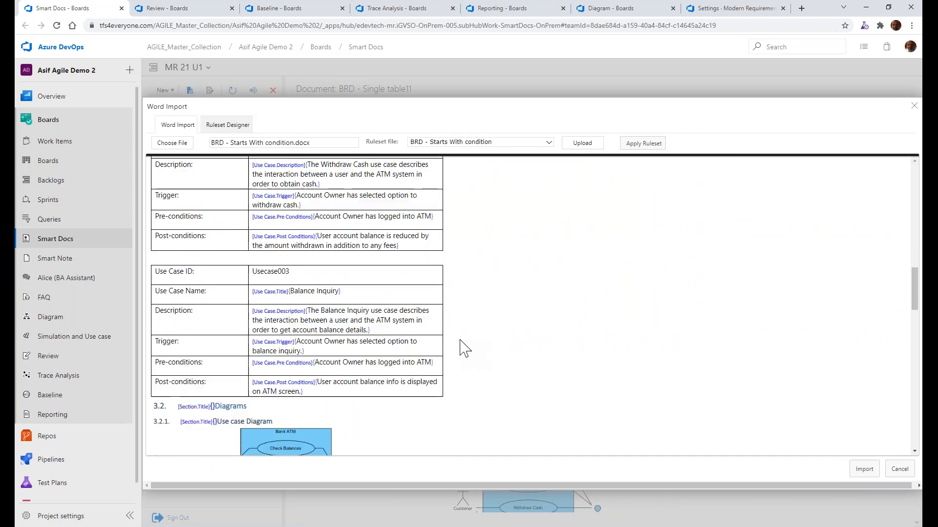
scroll(469, 347, up, 15)
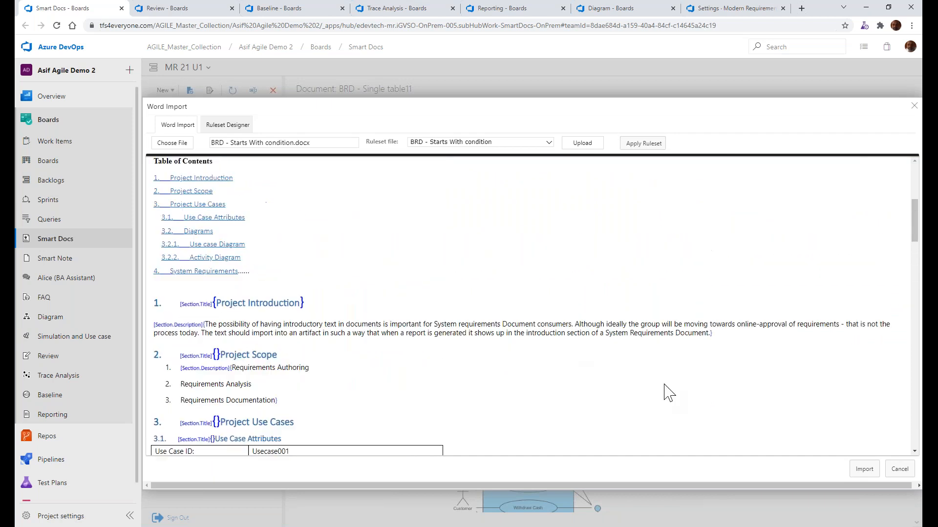
click(863, 469)
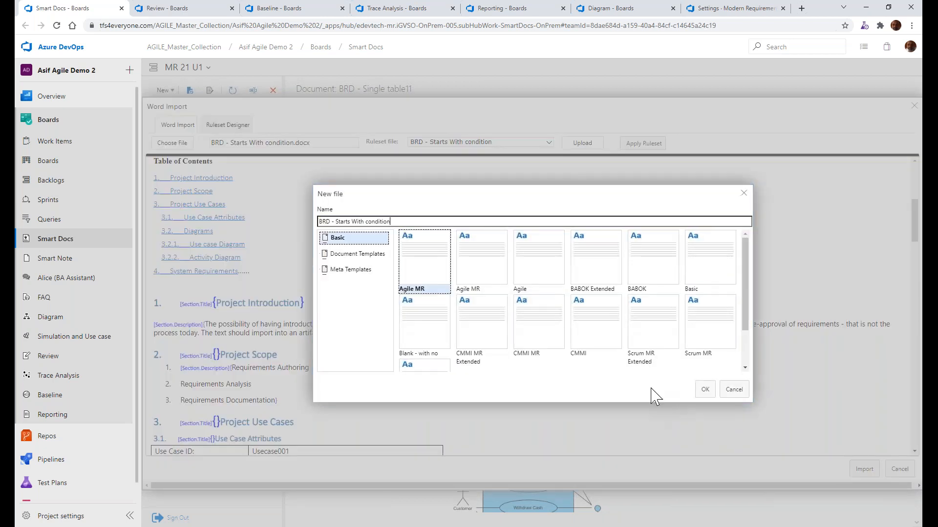
text(11)
click(715, 261)
click(705, 389)
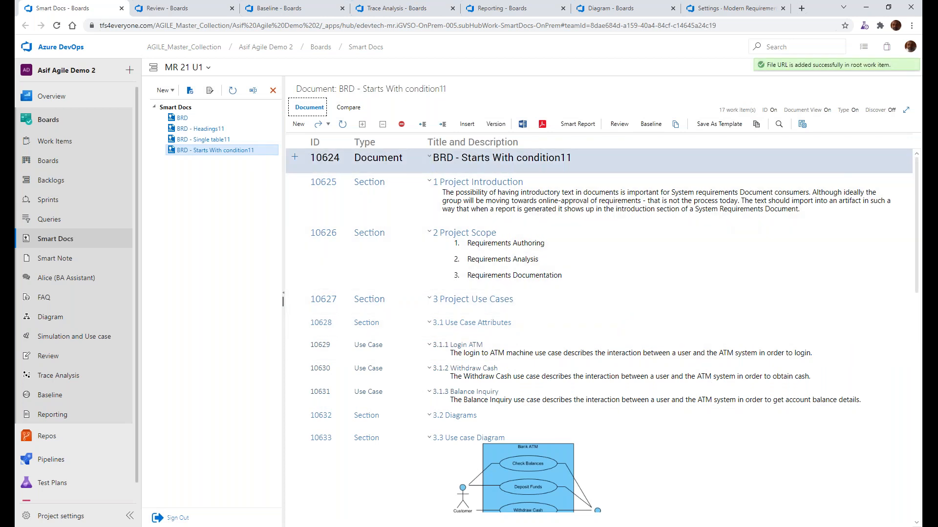
Turn Document View off for BRD - Starts With condition11 and check the System Requirements and Project Use Cases items
click(826, 111)
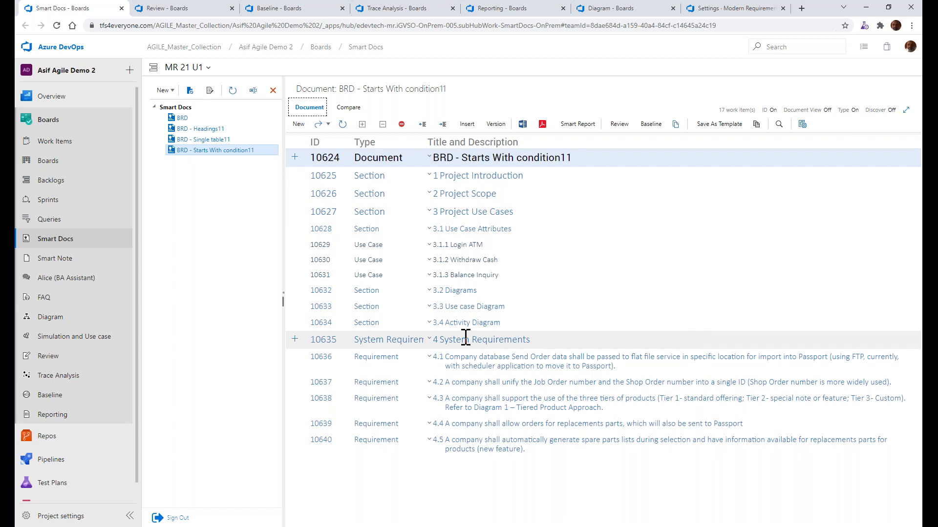
click(429, 342)
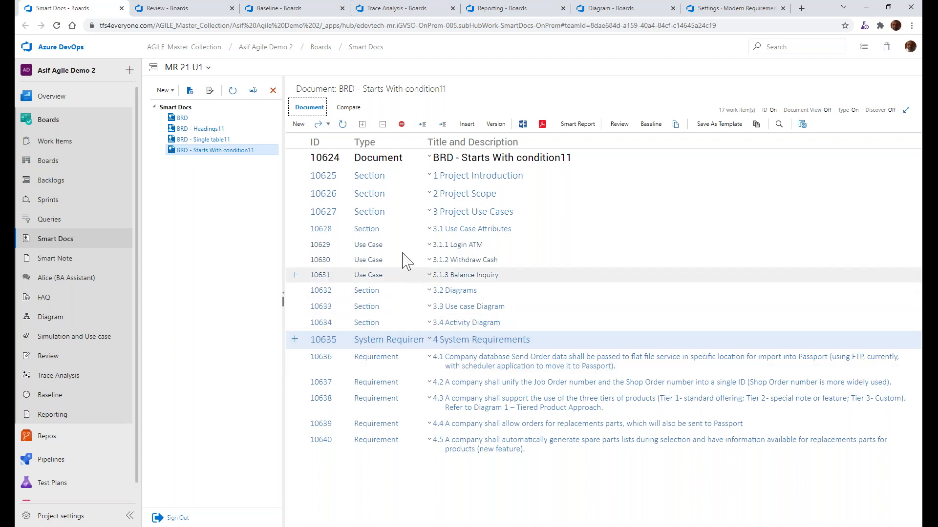
click(429, 214)
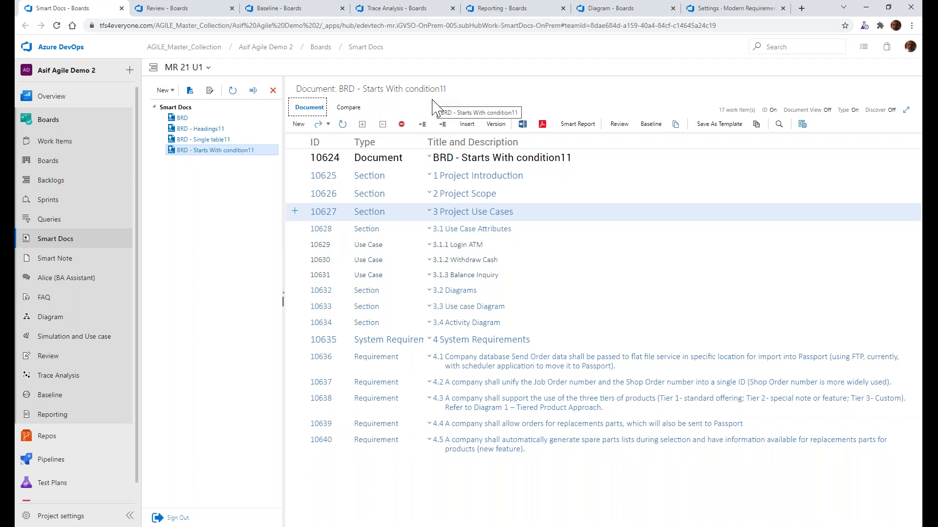
Switch to File Explorer, open BRD - Table with different WIs.docx in Word, read its Business Requirements table rows, and close it
key(alt+Tab)
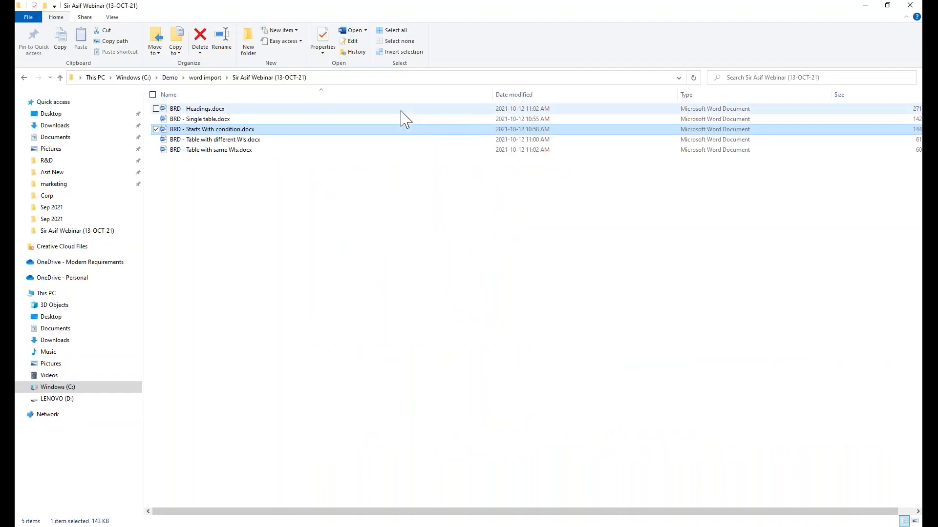
click(239, 140)
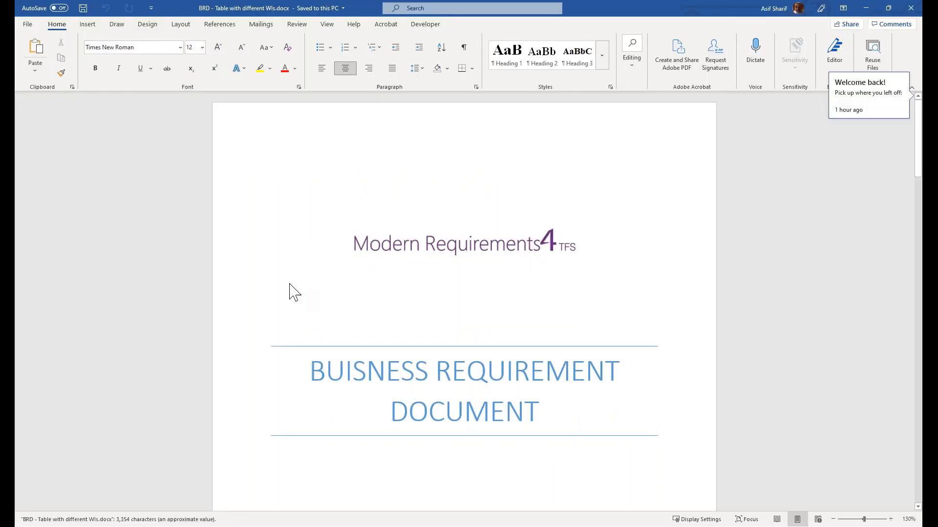
scroll(293, 287, down, 12)
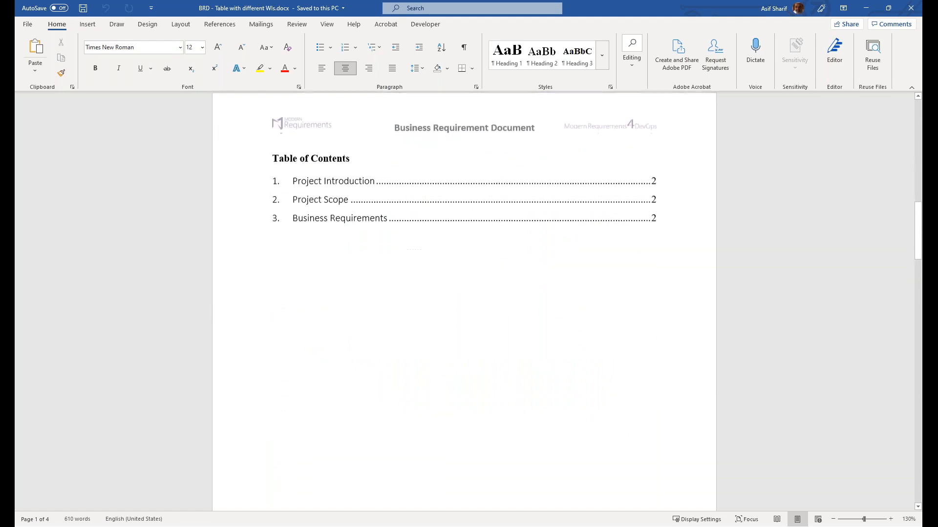
scroll(293, 287, down, 10)
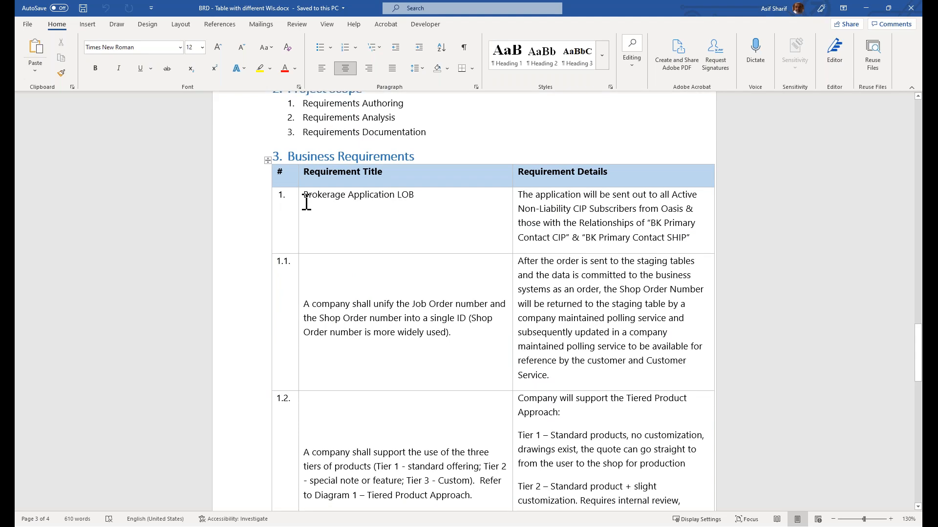
click(268, 204)
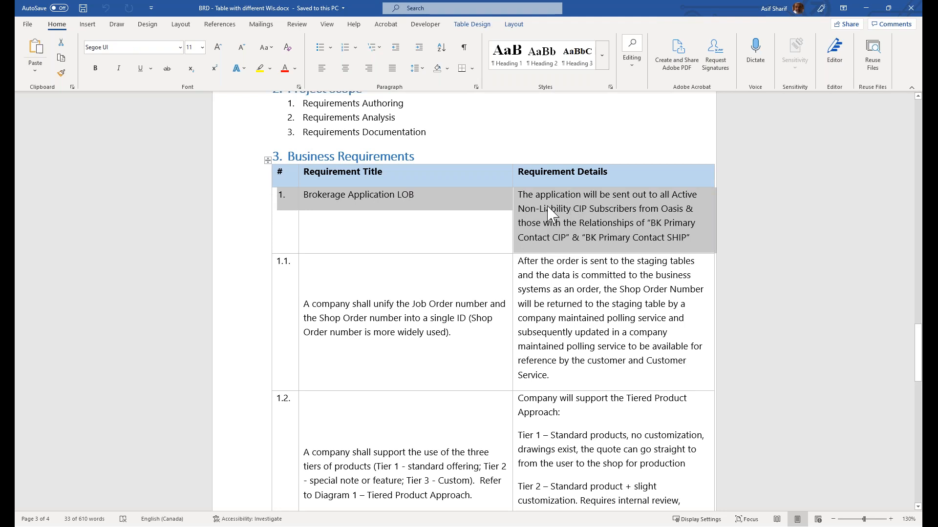
click(208, 311)
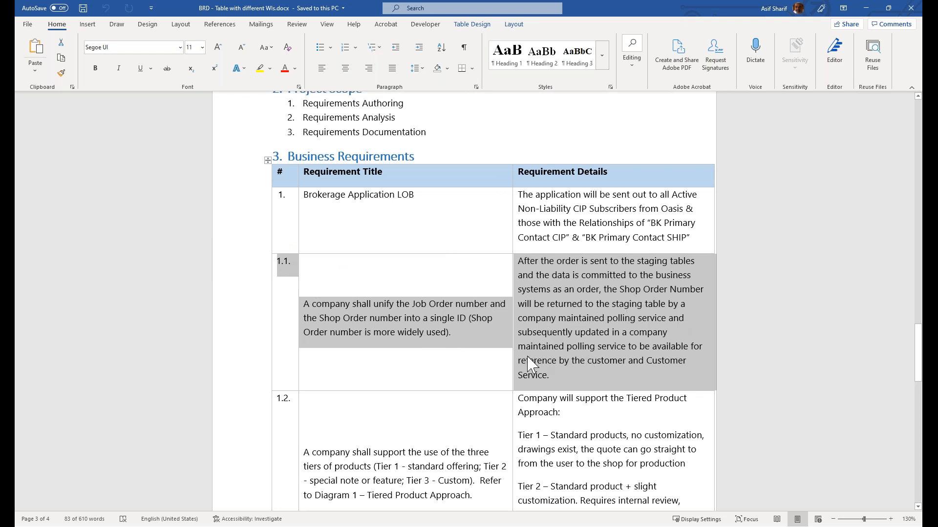
scroll(526, 355, down, 6)
scroll(526, 356, down, 8)
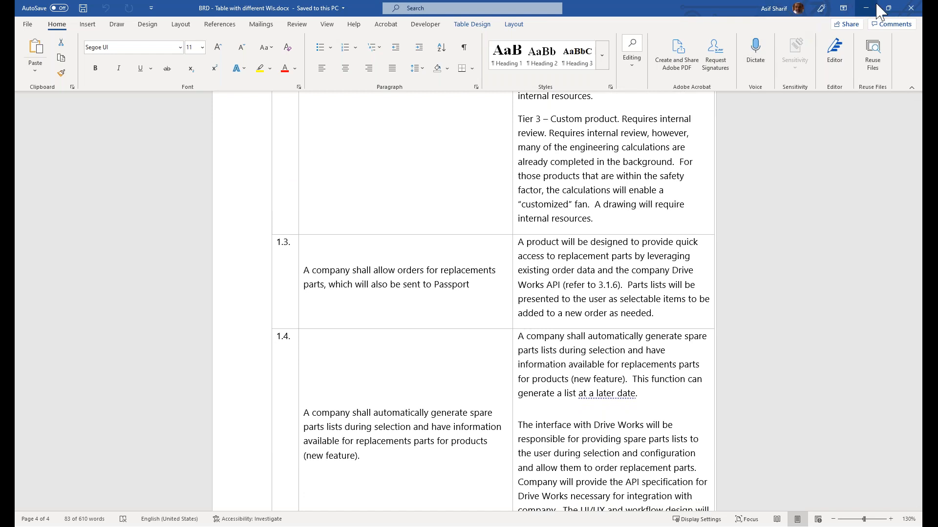
click(910, 8)
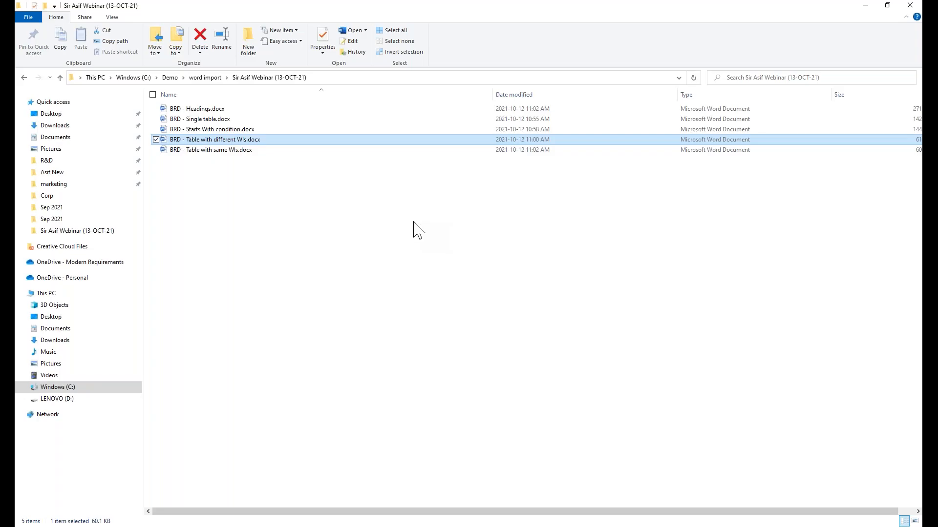
Switch back to Smart Docs and load BRD - Table with different WIs.docx for Word Import
key(alt+Tab)
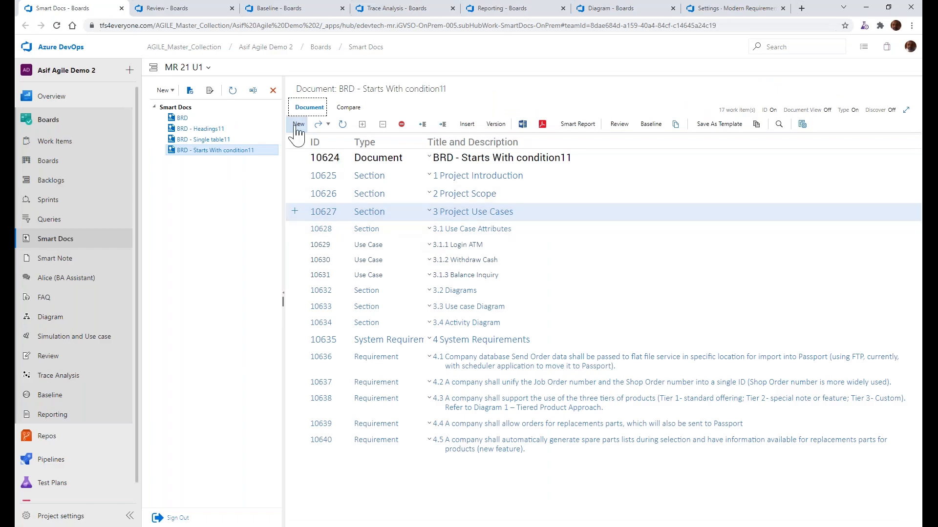
click(164, 90)
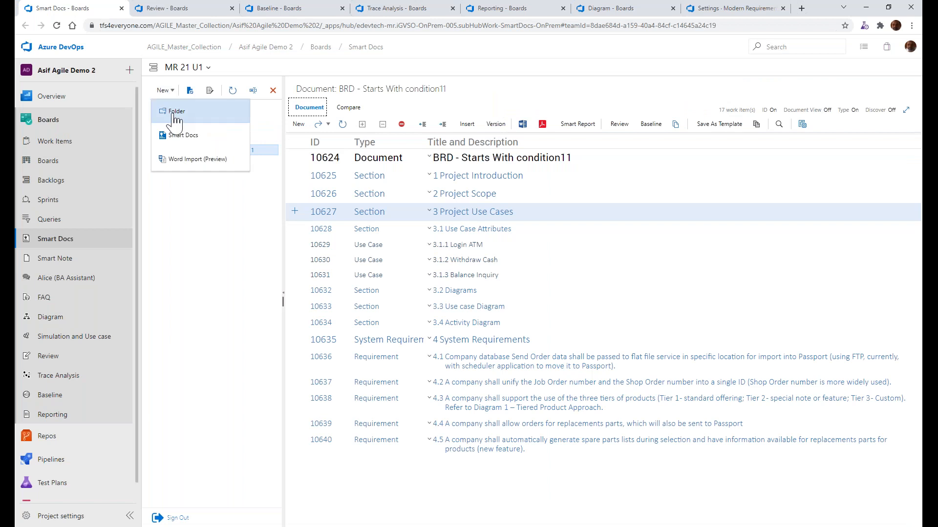
click(181, 165)
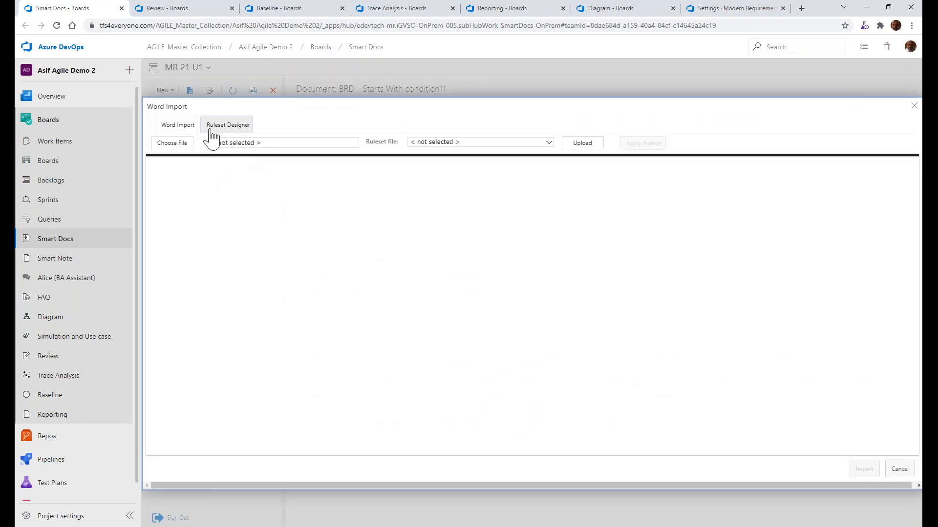
click(174, 145)
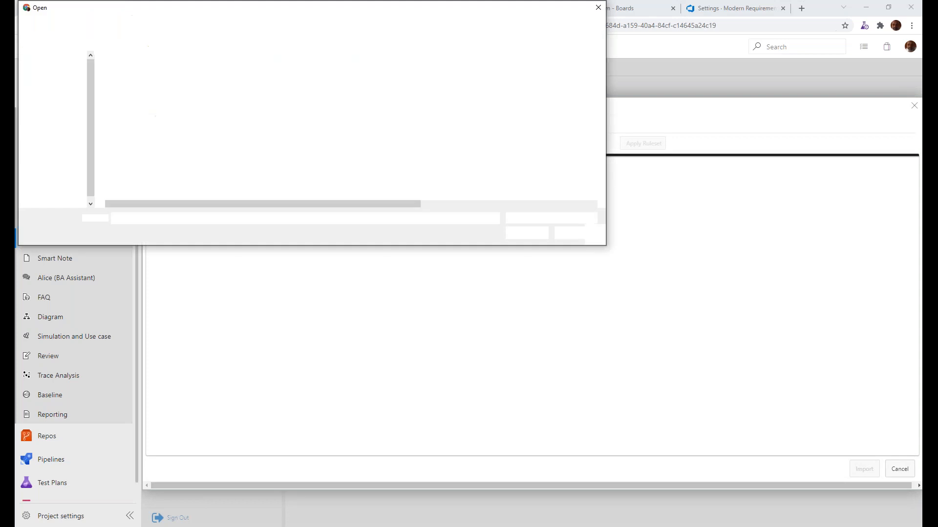
double_click(163, 103)
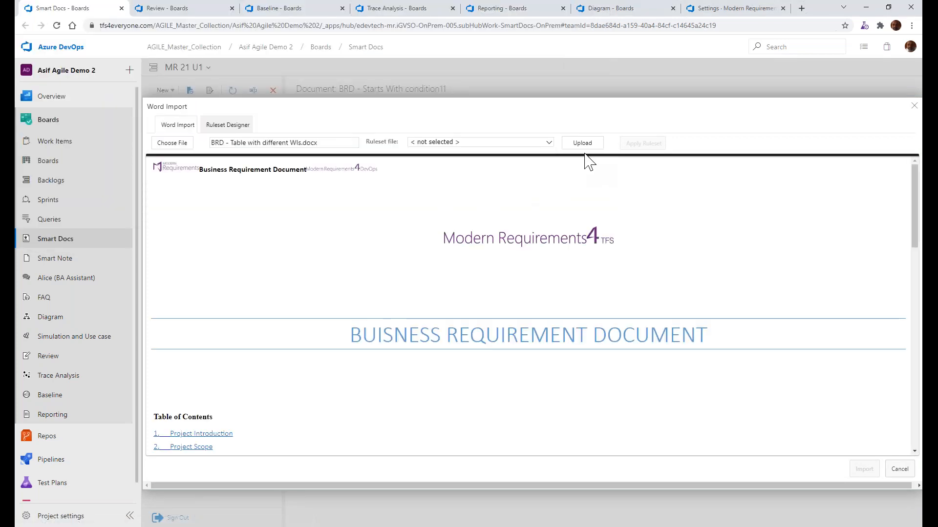
Select the BRD - Table with different WIs ruleset from the Smart Docs group and apply it to the loaded document
click(548, 142)
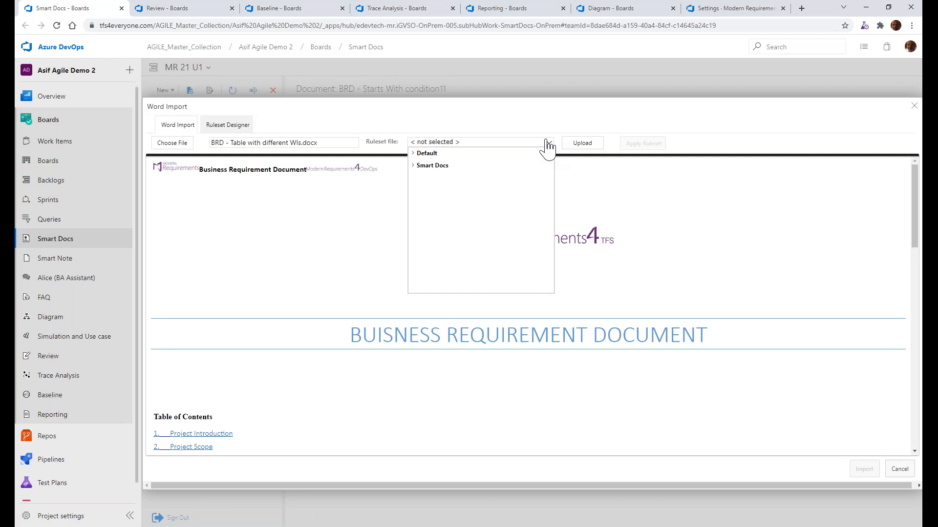
click(414, 166)
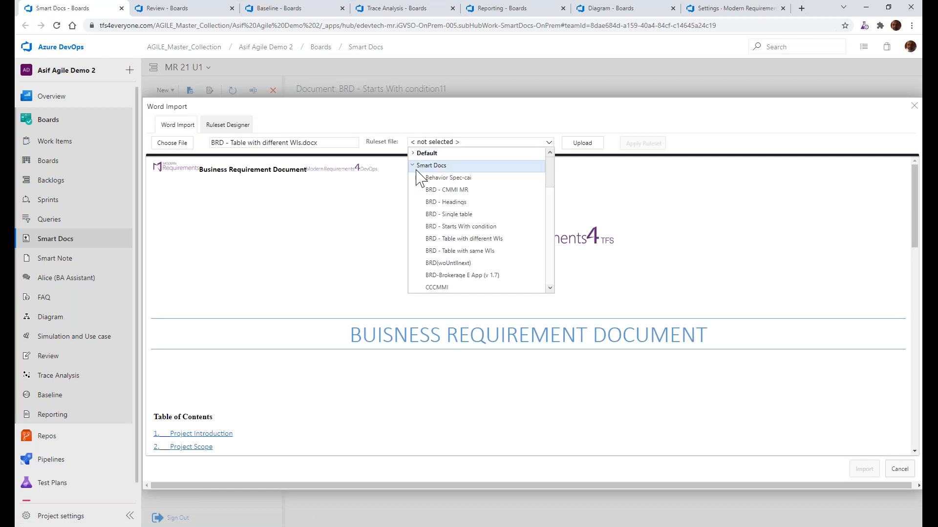
click(456, 240)
click(641, 144)
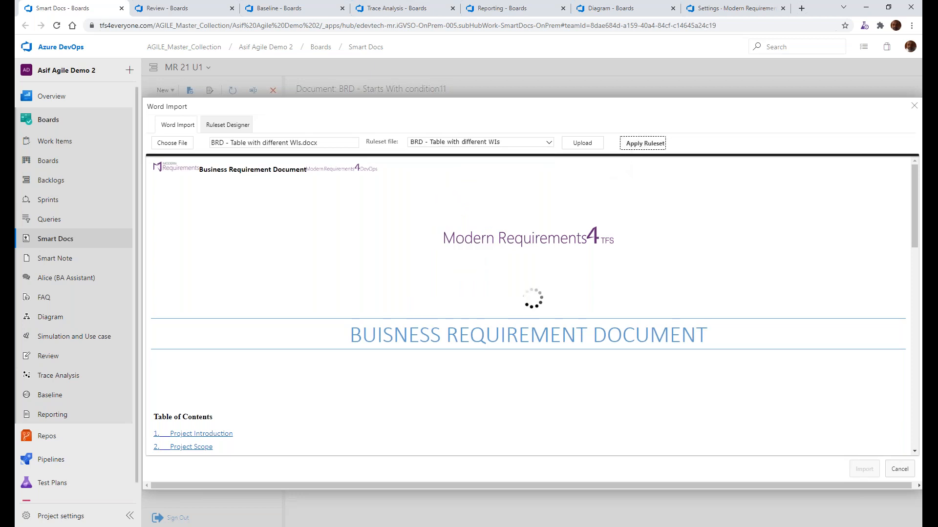
Check the mapped section tags and import the file as BRD - Table with different WIs11 with the Basic template
scroll(674, 273, down, 3)
click(862, 469)
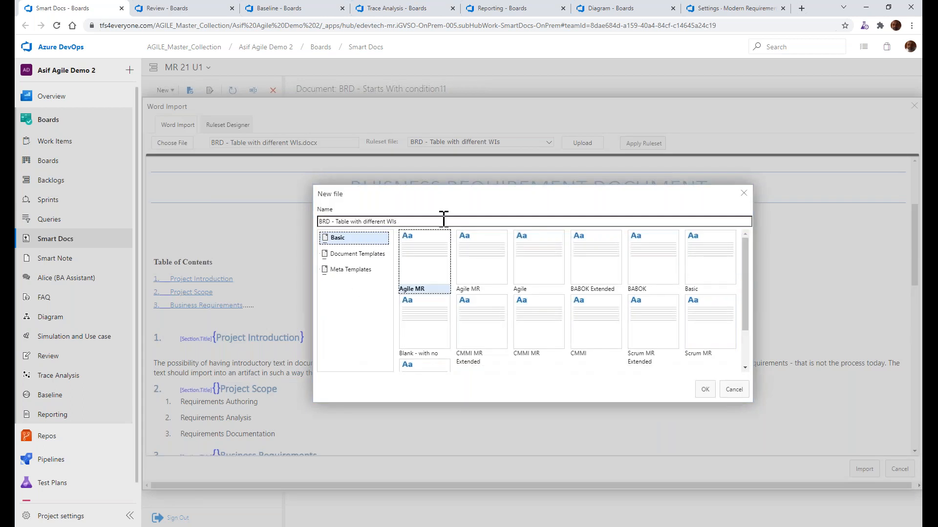
text(11)
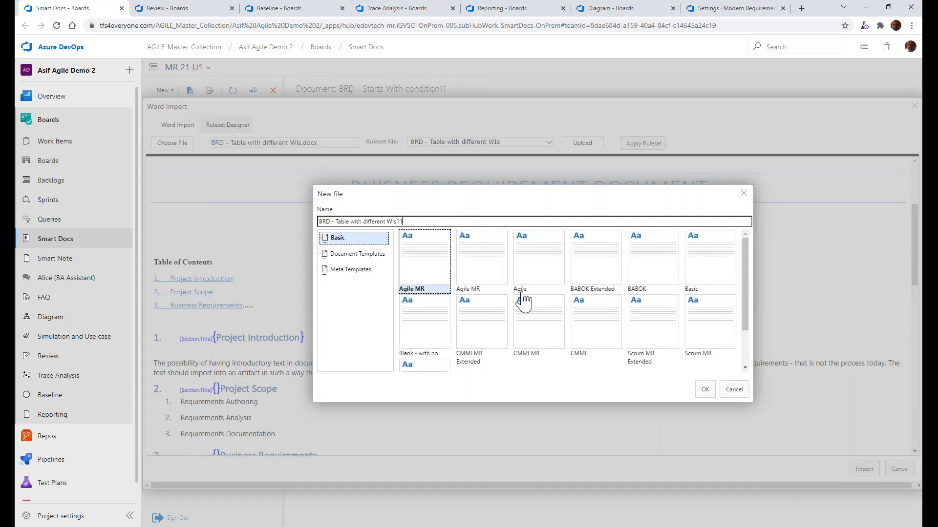
click(701, 268)
click(708, 393)
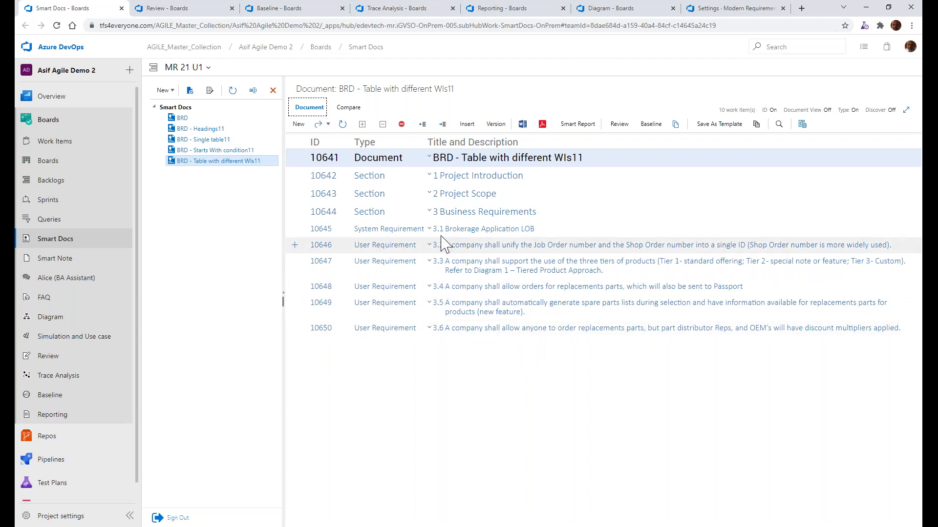
Check the Business Requirements section and its Brokerage Application LOB System Requirement in BRD - Table with different WIs11
click(399, 234)
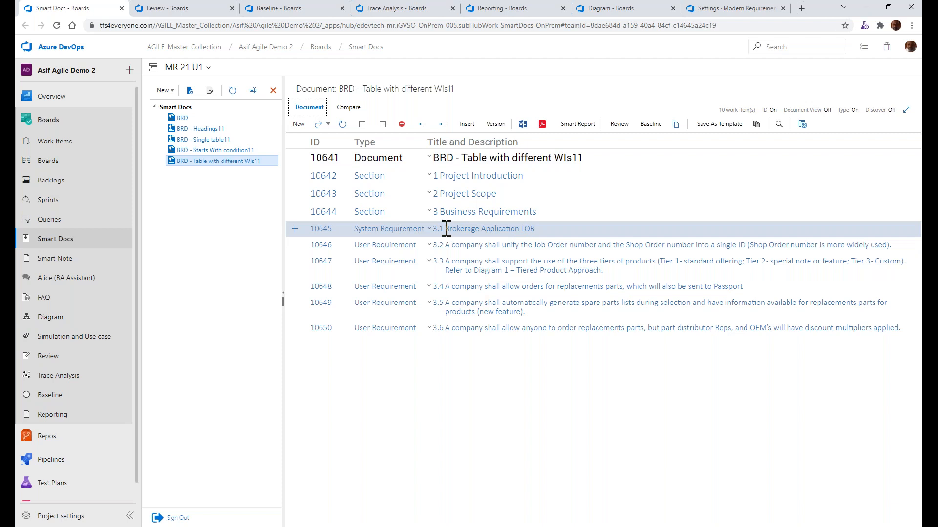
click(406, 213)
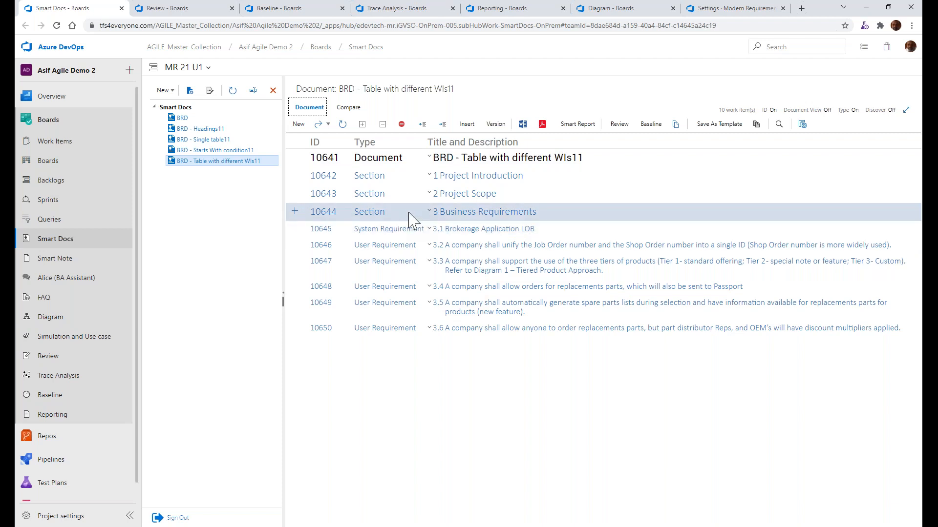
click(413, 229)
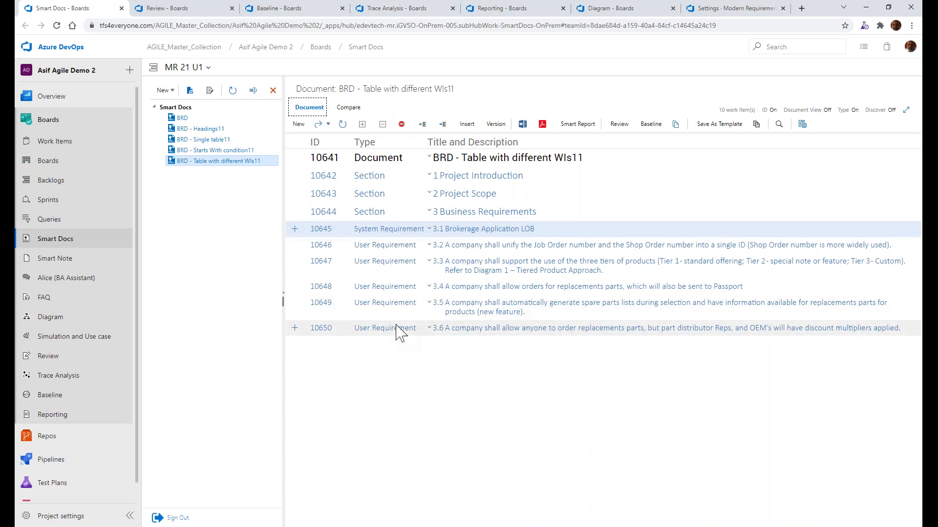
Switch to File Explorer, open BRD - Table with same WIs.docx in Word, read its Business Requirements table, and close it
key(alt+Tab)
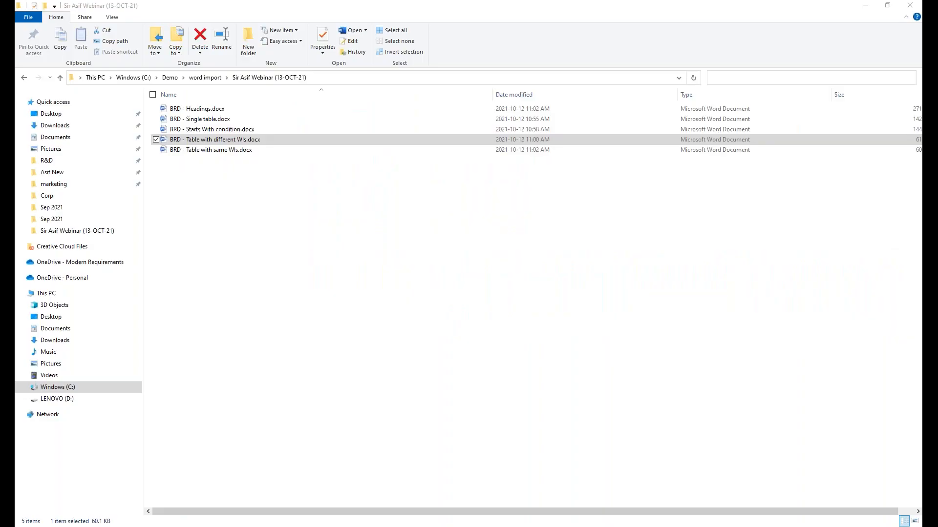
click(216, 151)
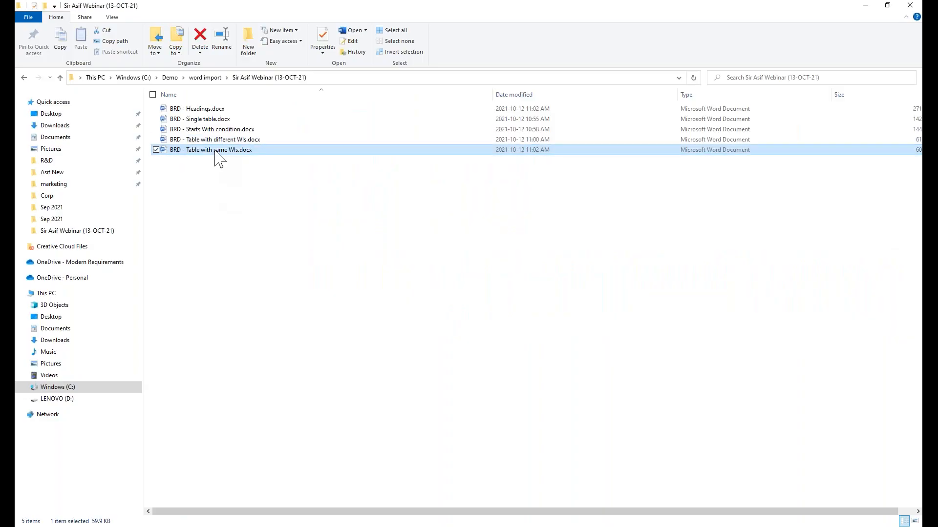
double_click(216, 149)
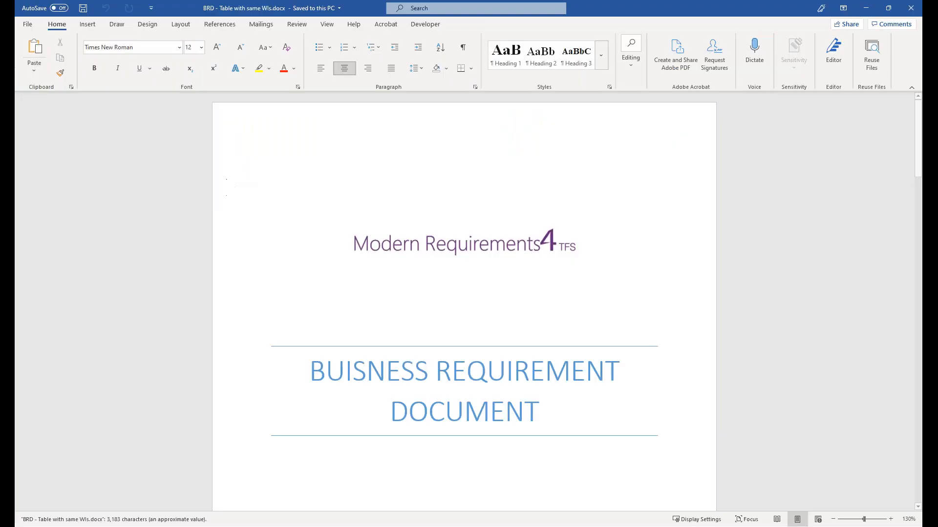
scroll(341, 289, down, 3)
scroll(464, 300, down, 10)
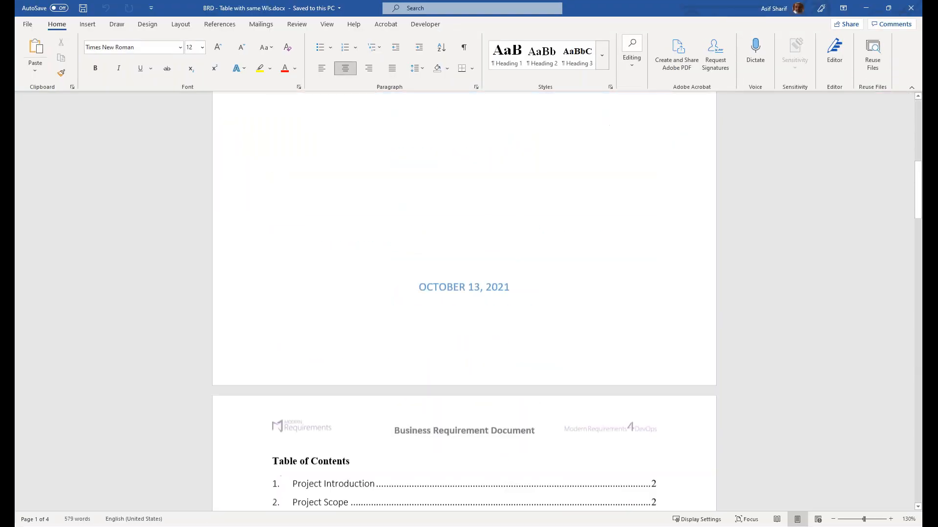
scroll(464, 300, down, 6)
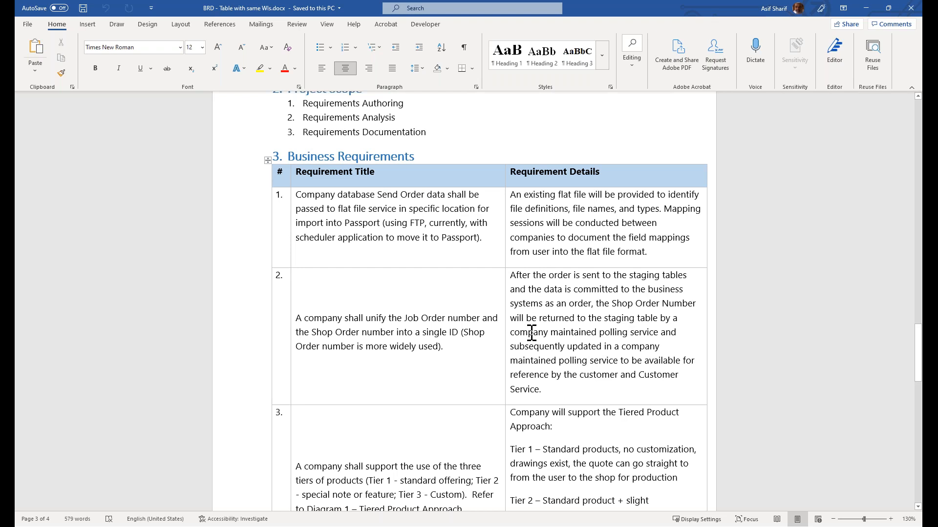
scroll(531, 332, down, 6)
scroll(531, 332, down, 3)
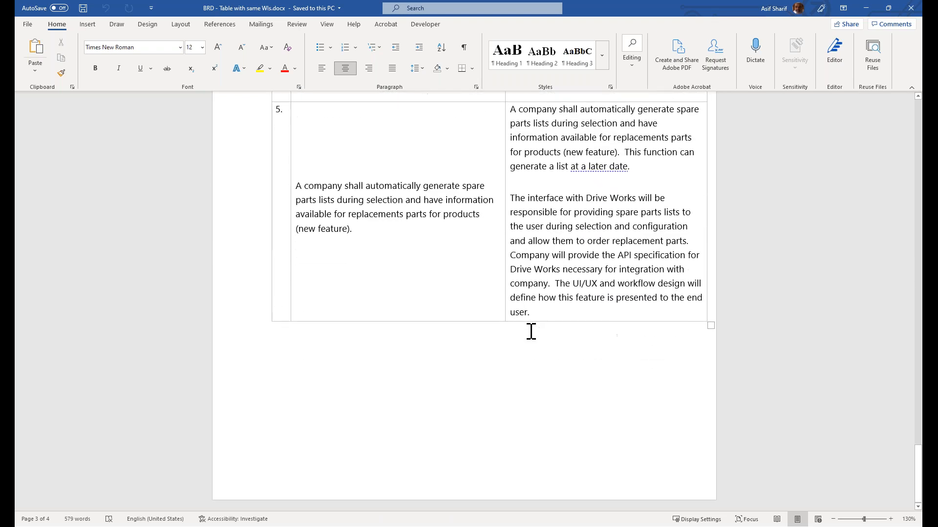
click(916, 14)
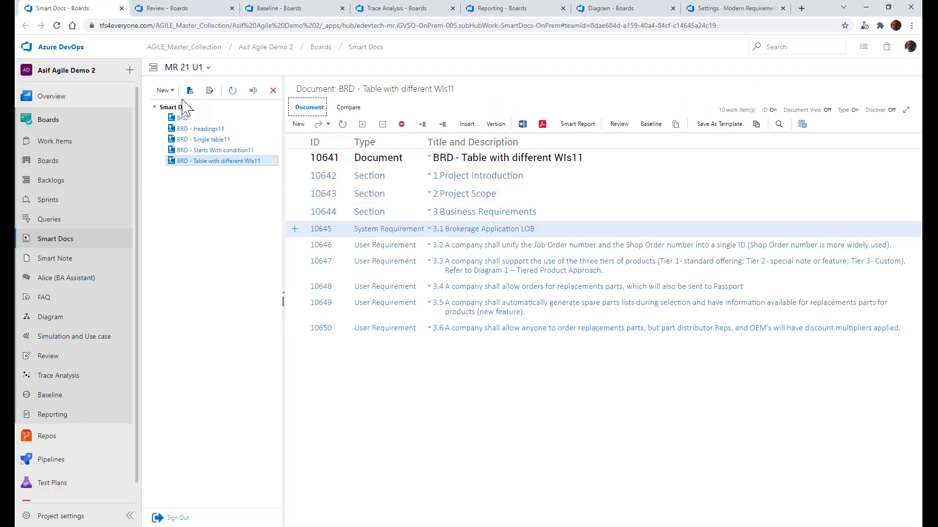
Return to Smart Docs and open the BRD - Table with same WIs ruleset in the Word Import Ruleset Designer
click(166, 90)
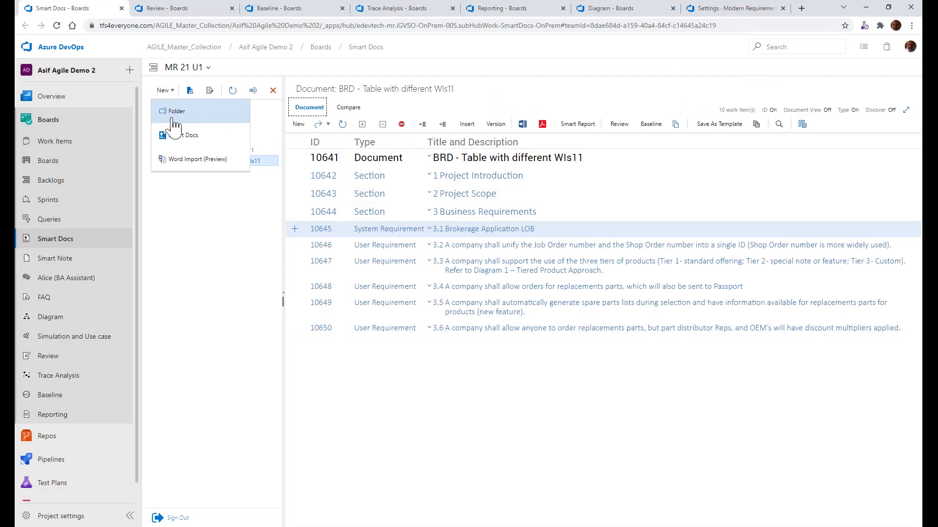
click(181, 159)
click(215, 126)
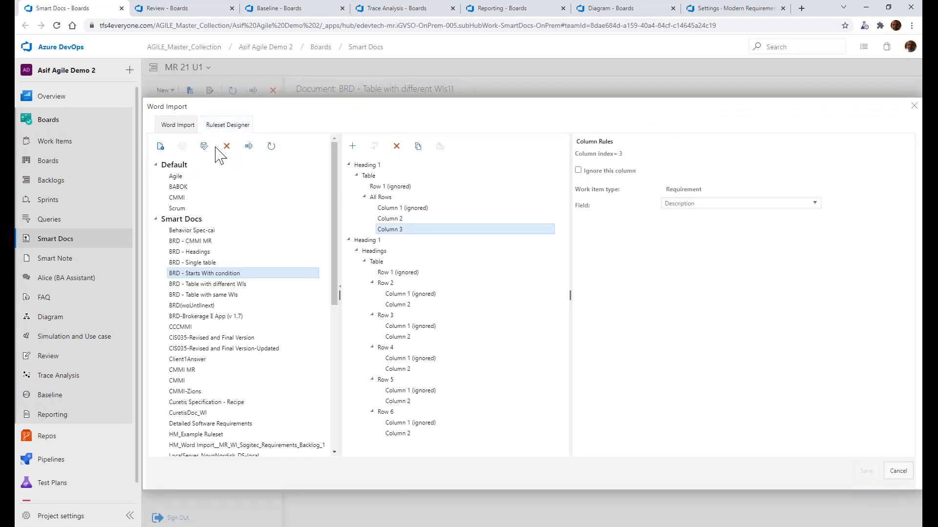
click(218, 295)
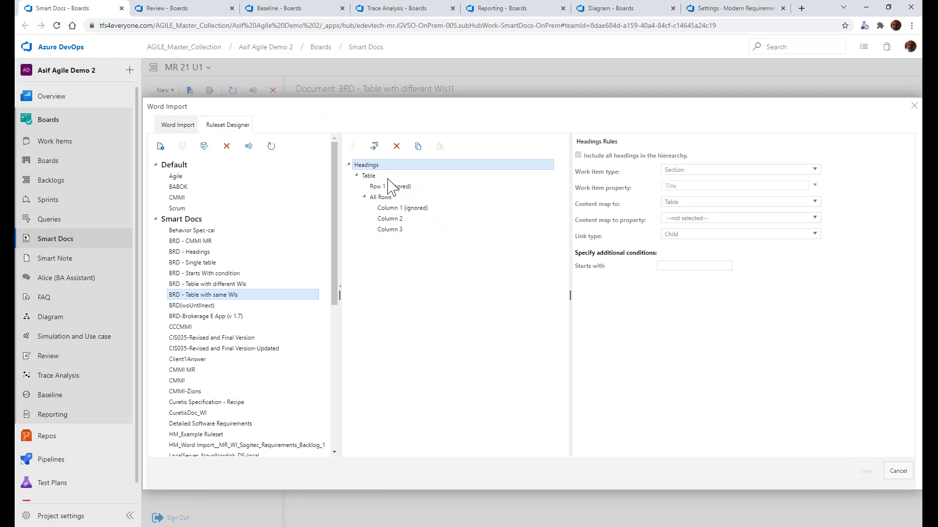
Examine the Headings, Table, Row 1, All Rows and Column 1 to 3 rules of the BRD - Table with same WIs ruleset
click(370, 177)
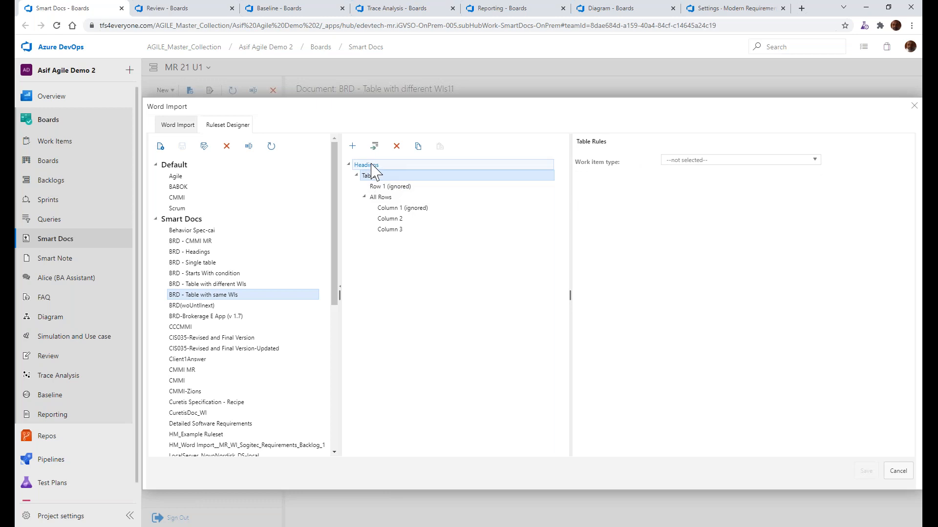
click(371, 165)
click(352, 146)
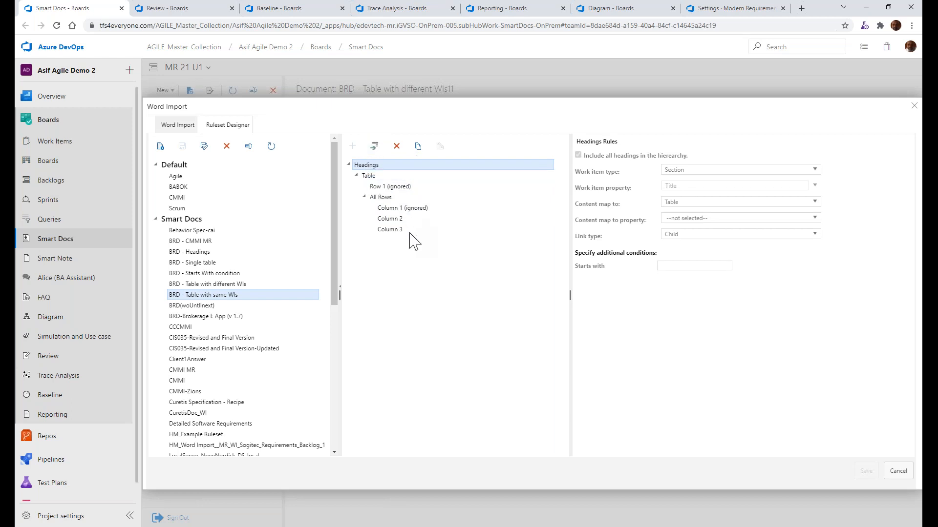
click(374, 176)
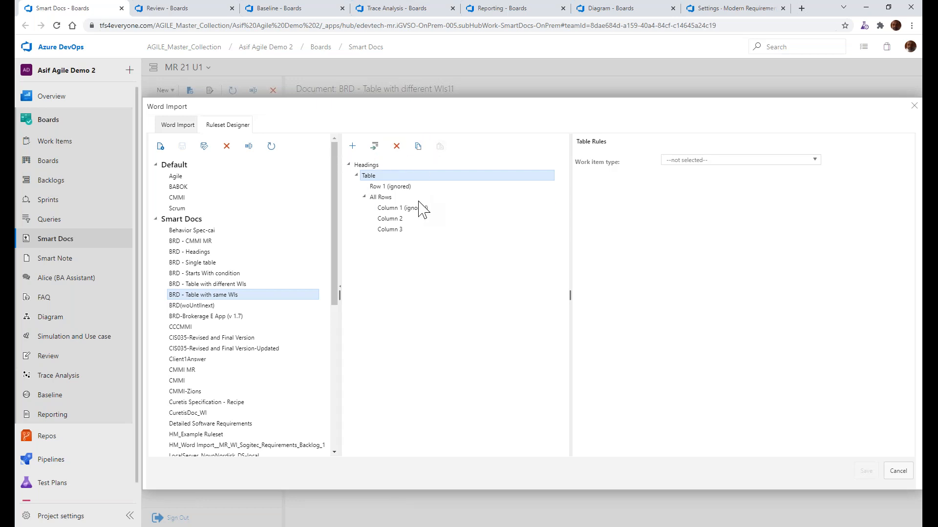
click(386, 186)
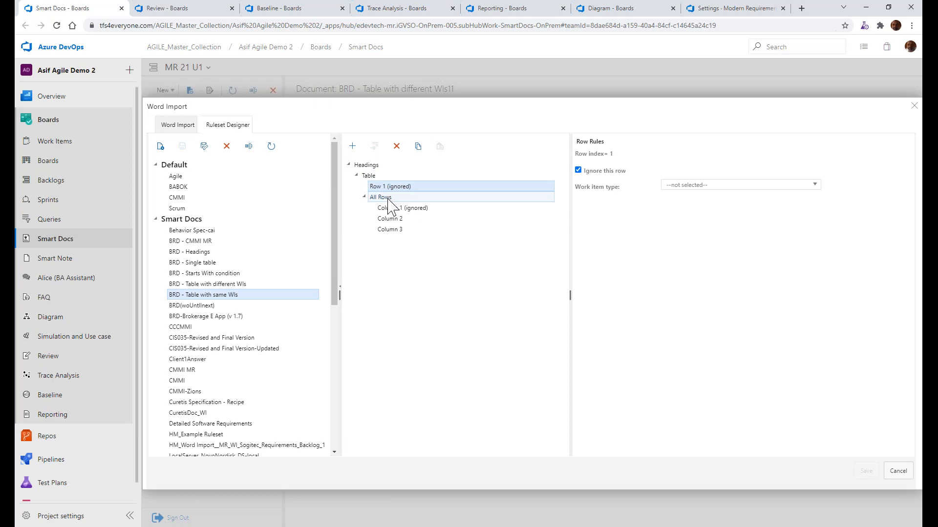
click(378, 198)
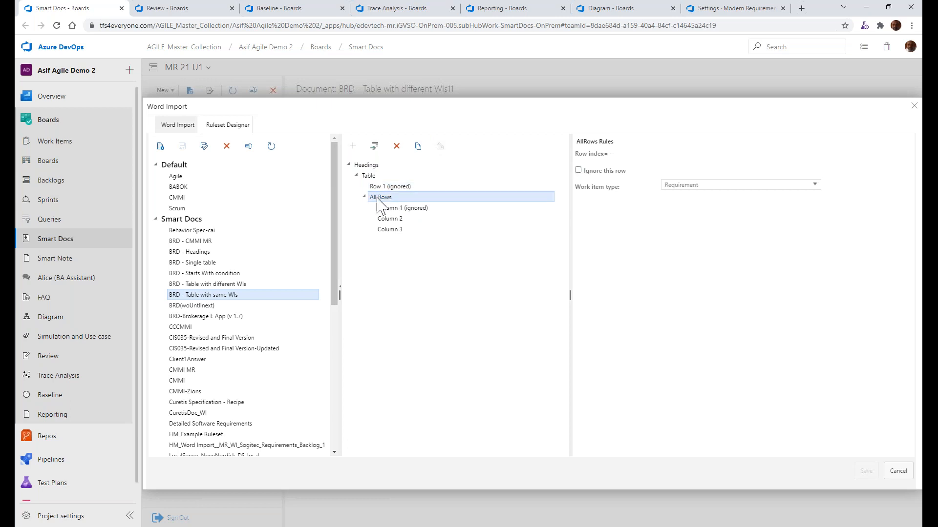
click(408, 209)
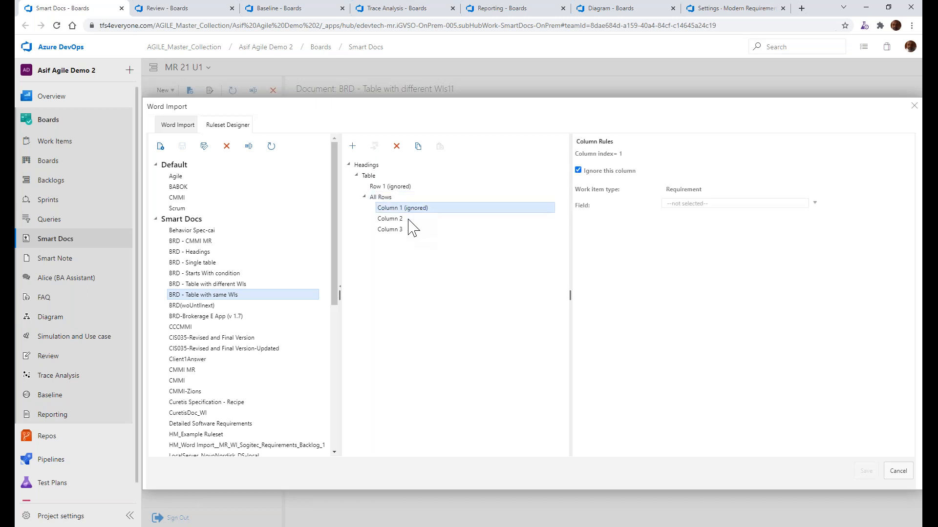
click(398, 222)
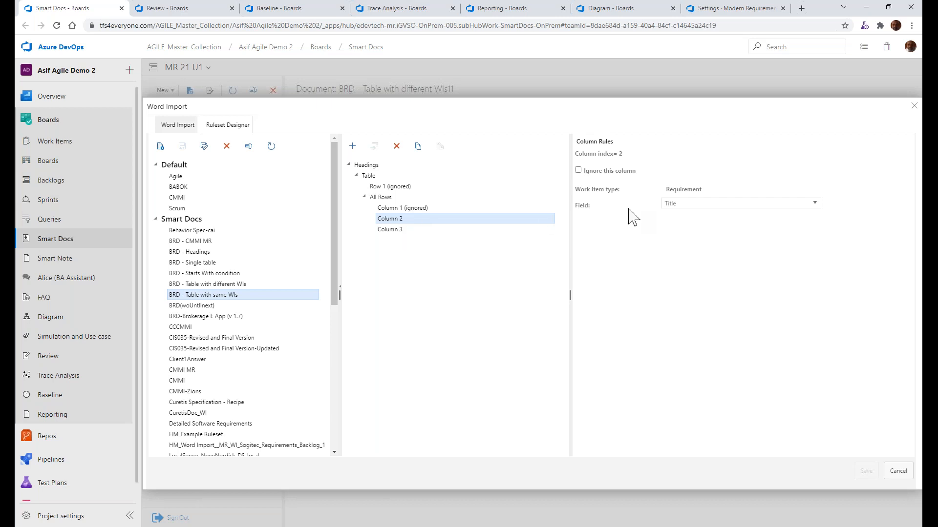
click(386, 229)
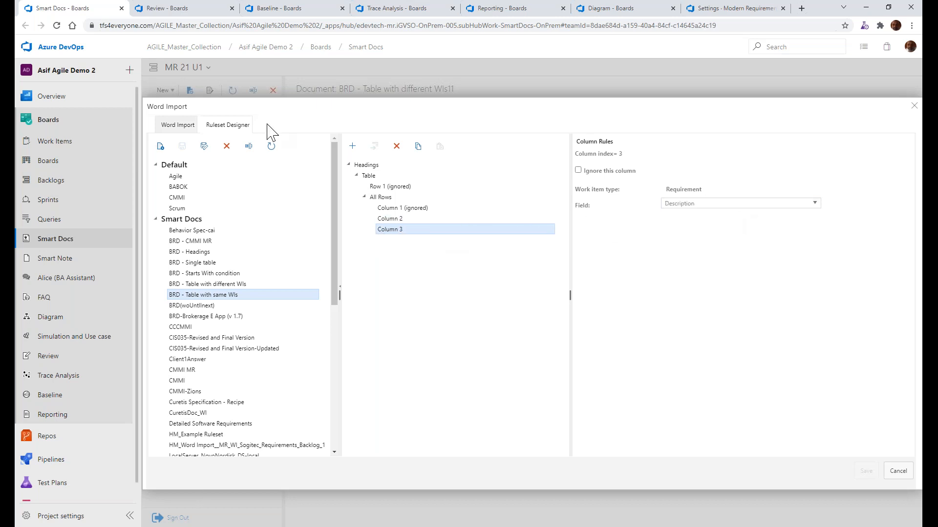
Load BRD - Table with same WIs.docx for Word Import and apply the BRD - Table with same WIs ruleset to it
click(178, 126)
click(173, 143)
double_click(176, 112)
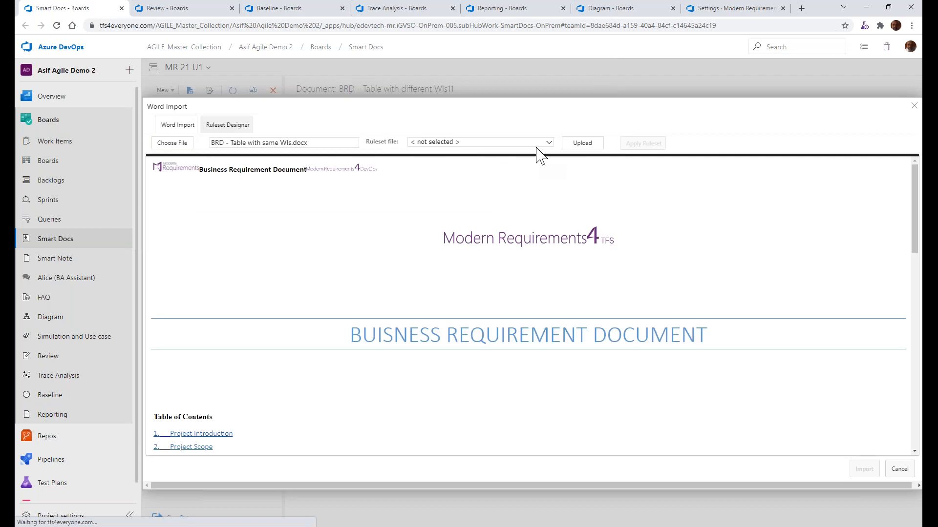
click(544, 144)
click(413, 166)
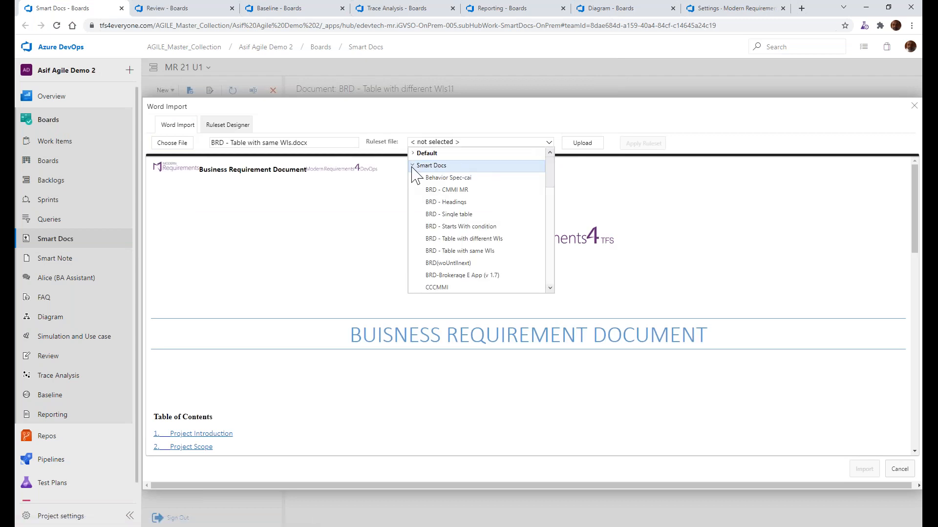
click(454, 251)
click(643, 144)
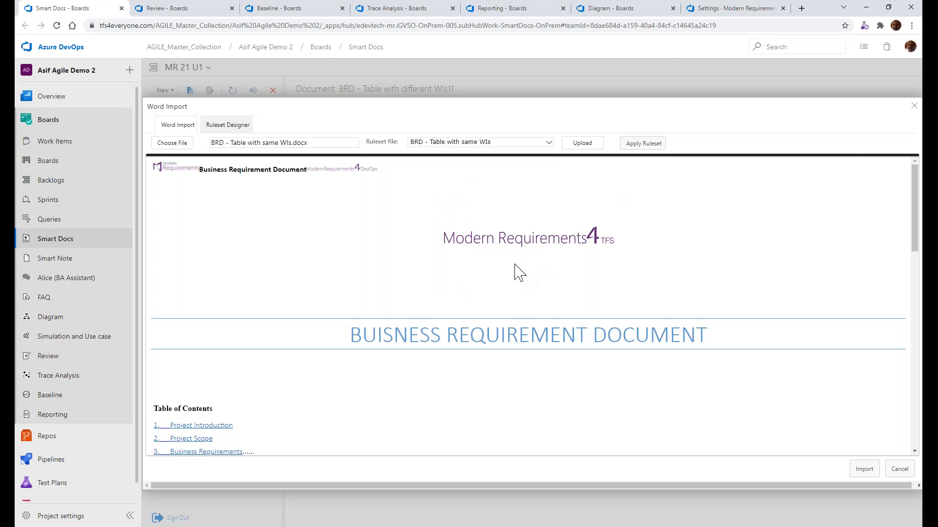
Check the mapped requirement tags and import the file as BRD - Table with same WIs11 with the Basic template
scroll(519, 272, down, 5)
click(862, 470)
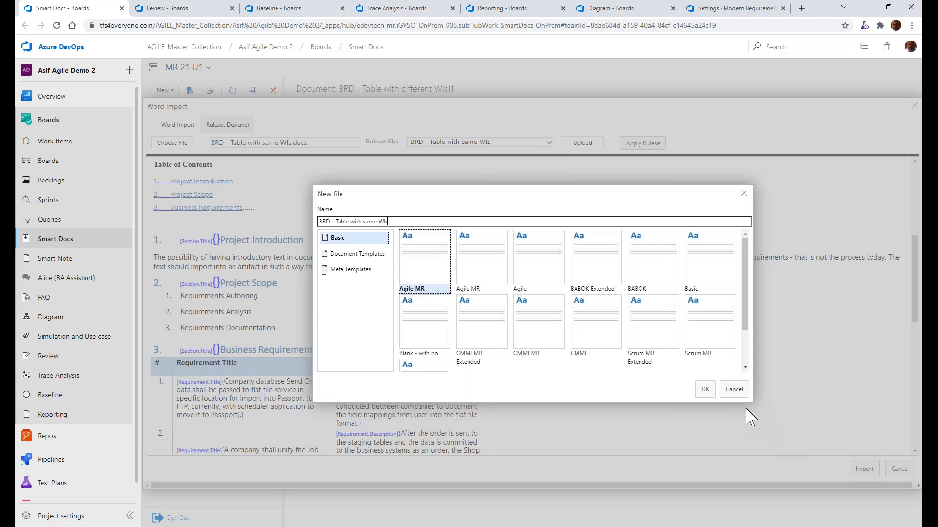
click(709, 270)
text(11)
click(704, 389)
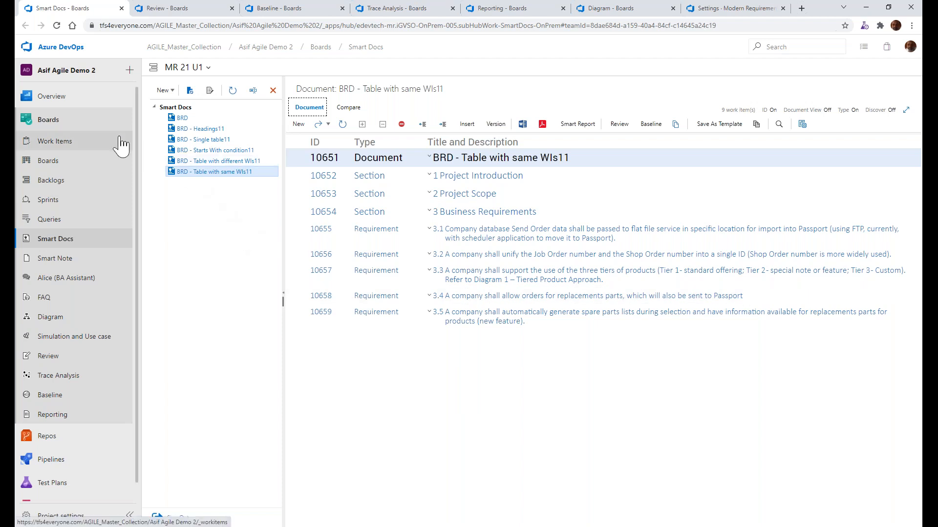
Switch to PowerPoint, go to the Smart Docs slide, and highlight its bullet about selecting the Area Path
key(alt+Tab)
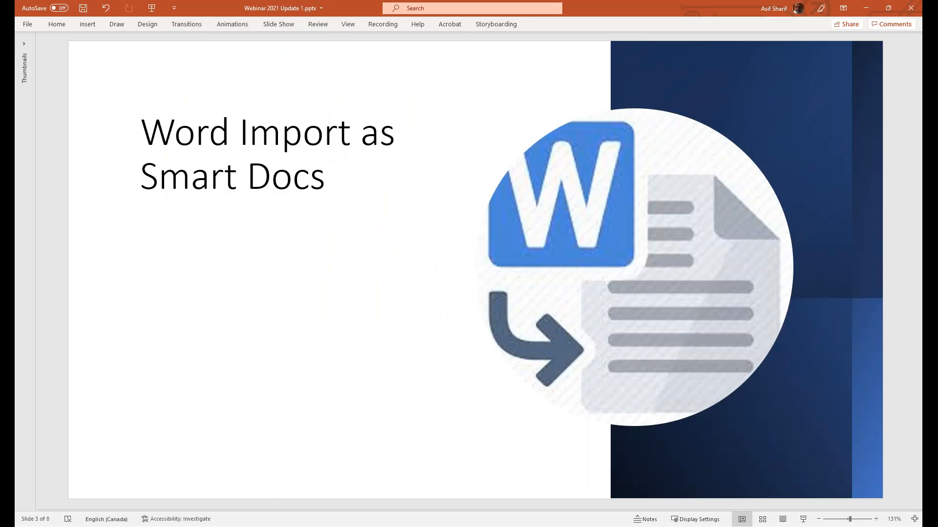
scroll(223, 267, down, 1)
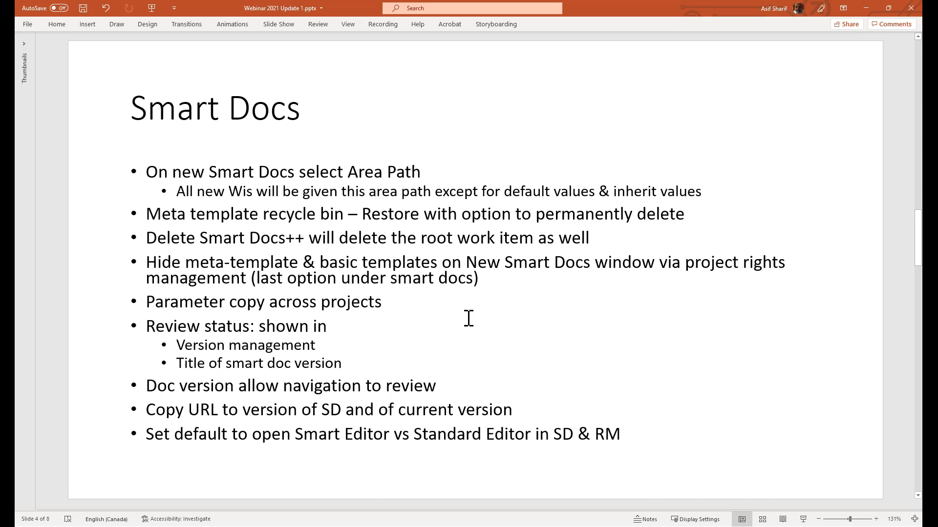
triple_click(201, 176)
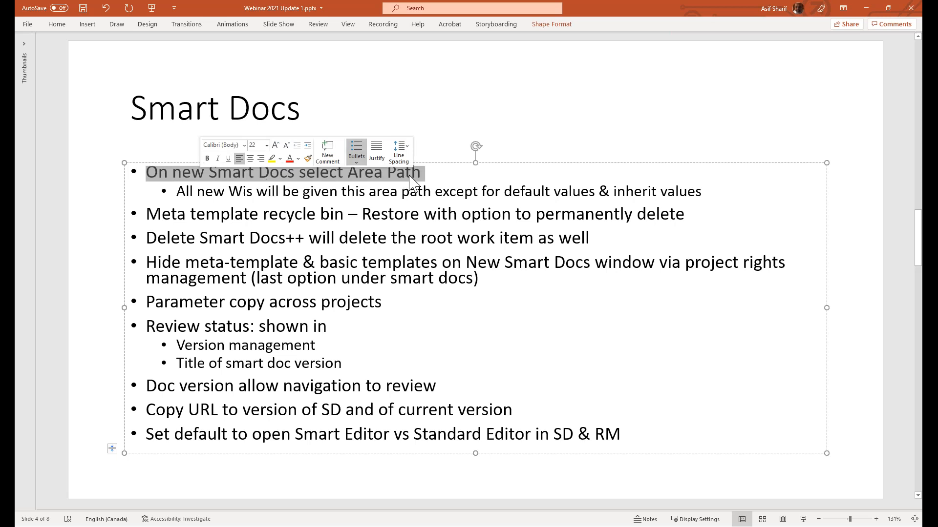
Switch to Azure DevOps, browse the Meta Templates offered for a new Smart Docs file and close the form without creating one
click(107, 172)
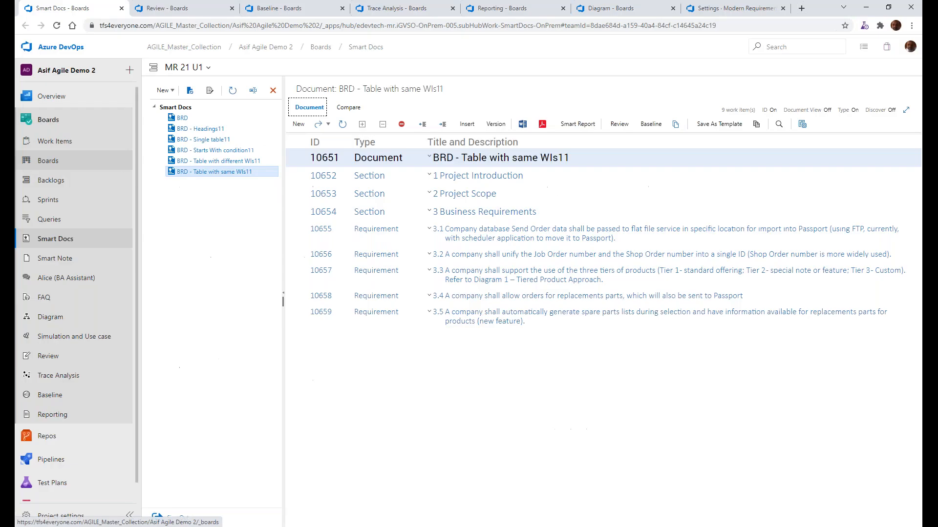
click(171, 90)
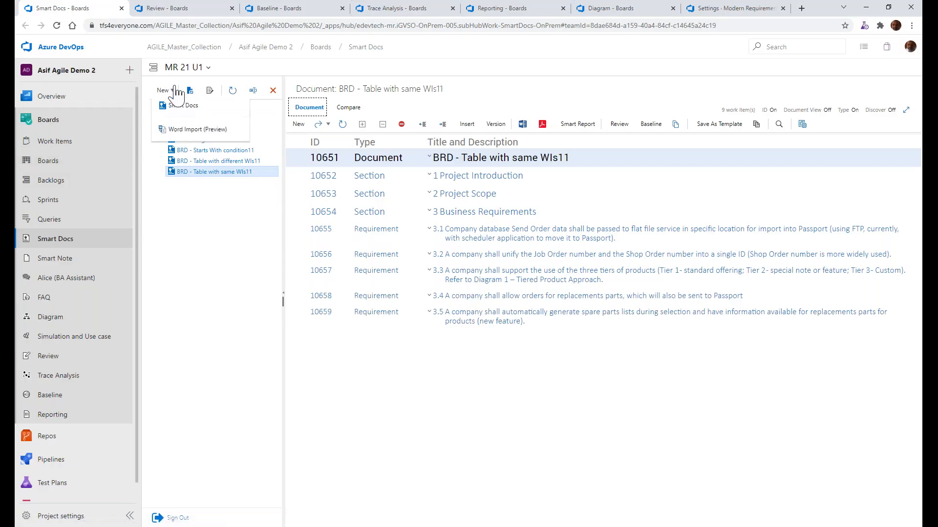
click(184, 137)
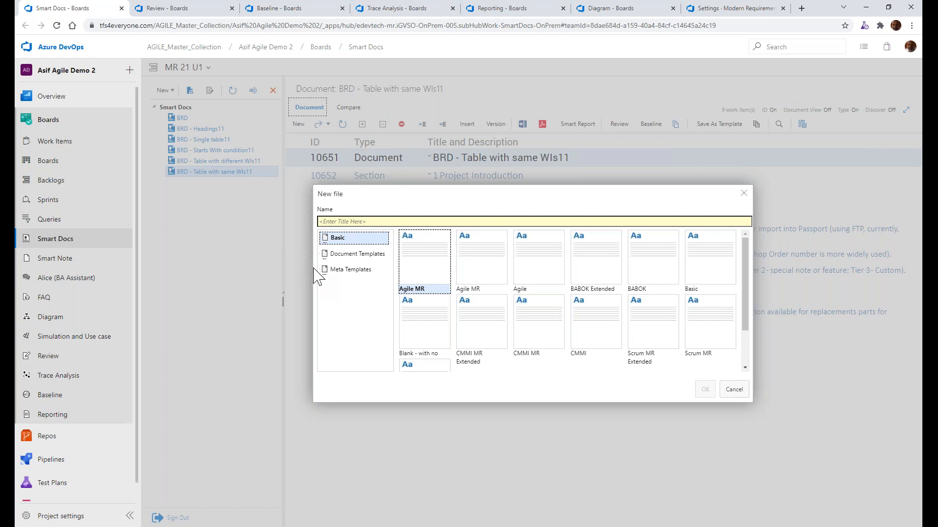
click(352, 272)
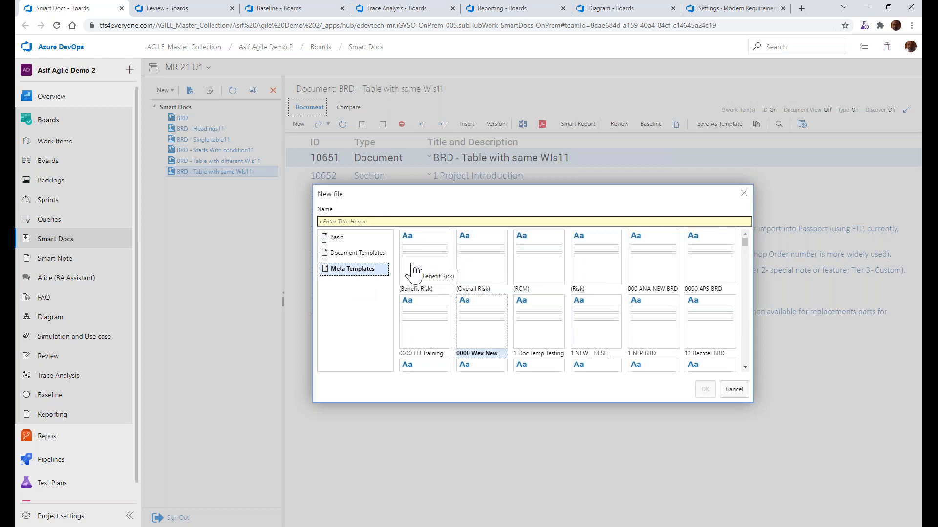
click(409, 221)
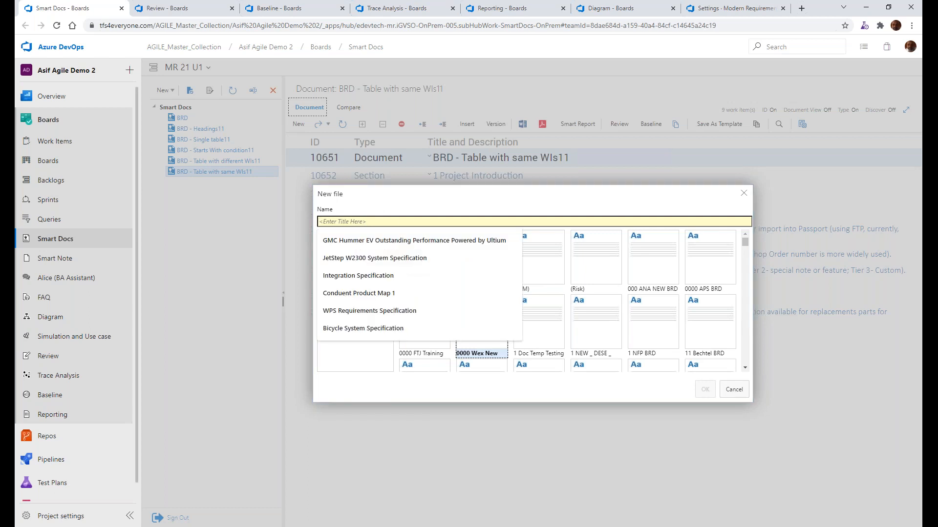
click(417, 205)
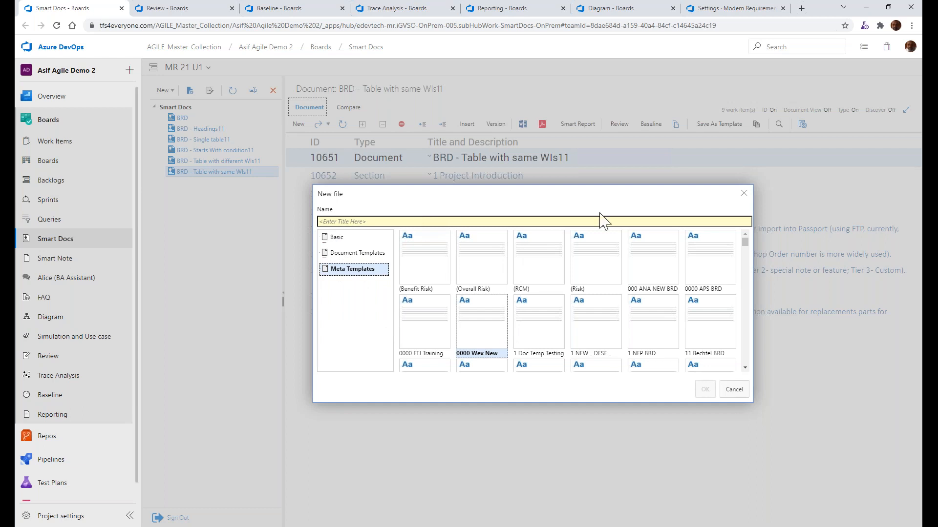
click(744, 194)
Open the root work item of BRD - Table with same WIs11, check its Area value and close it
click(318, 124)
click(330, 142)
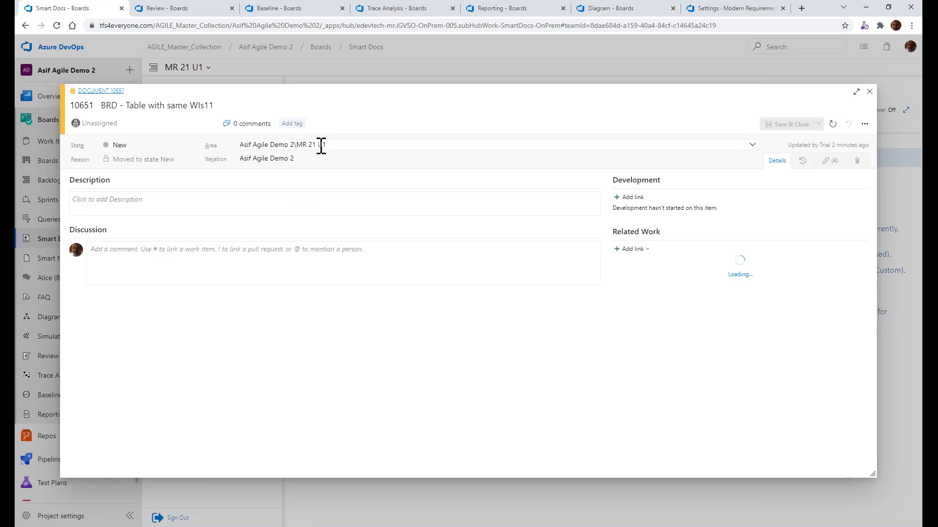
click(352, 148)
click(353, 131)
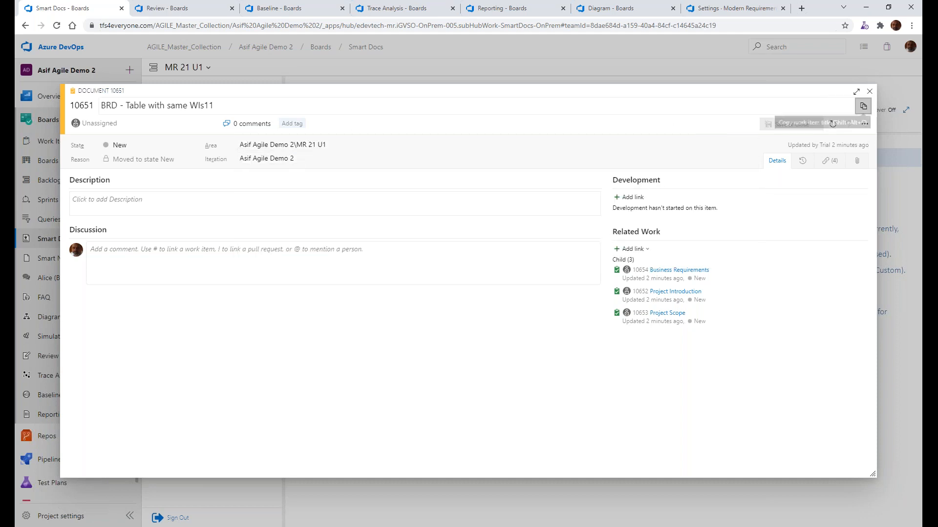
click(870, 91)
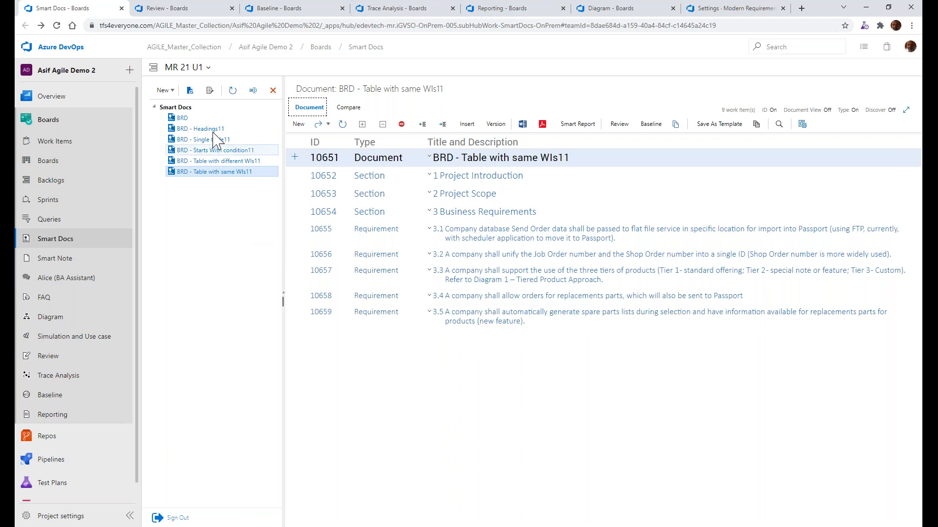
Examine the default and inherited properties of Functional Requirement in the CMMI MR Extended template in Meta Template Designer
click(209, 90)
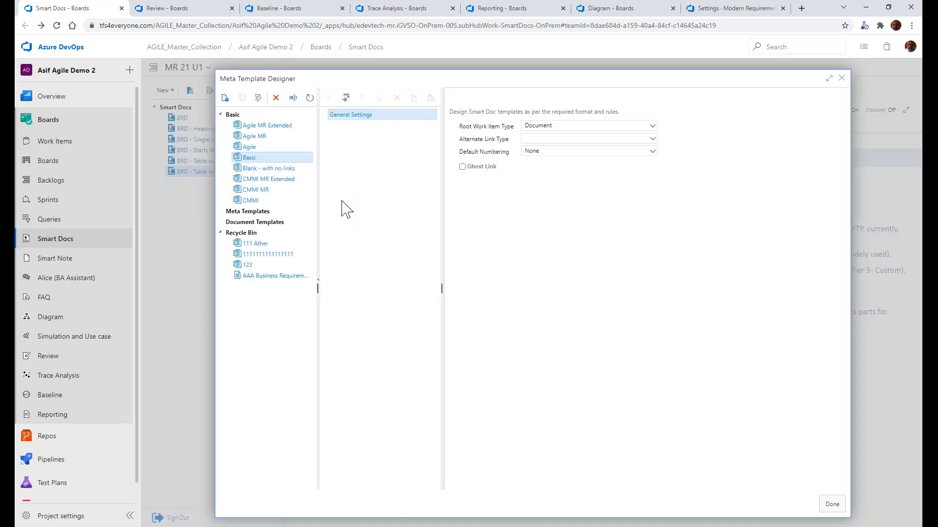
click(280, 182)
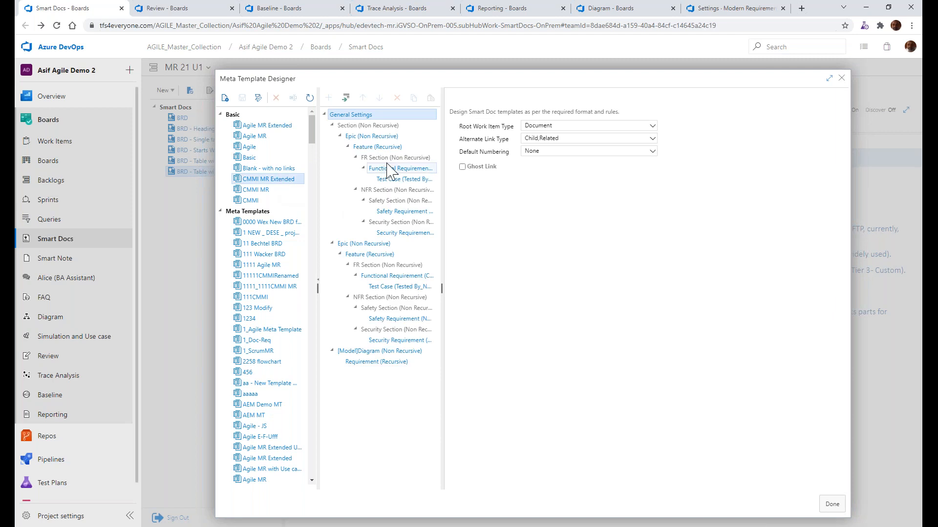
click(392, 169)
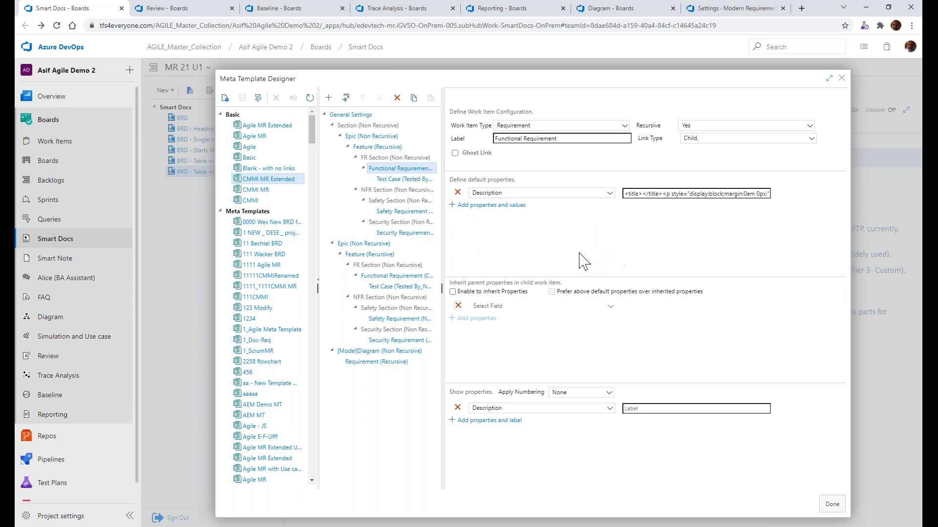
click(837, 82)
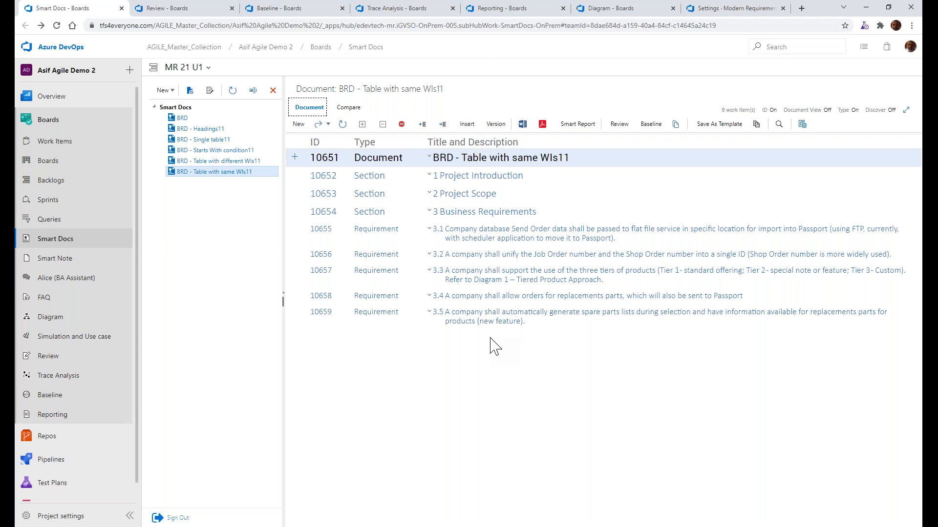
Switch to PowerPoint and highlight the Smart Docs bullet about the meta template recycle bin
key(alt+Tab)
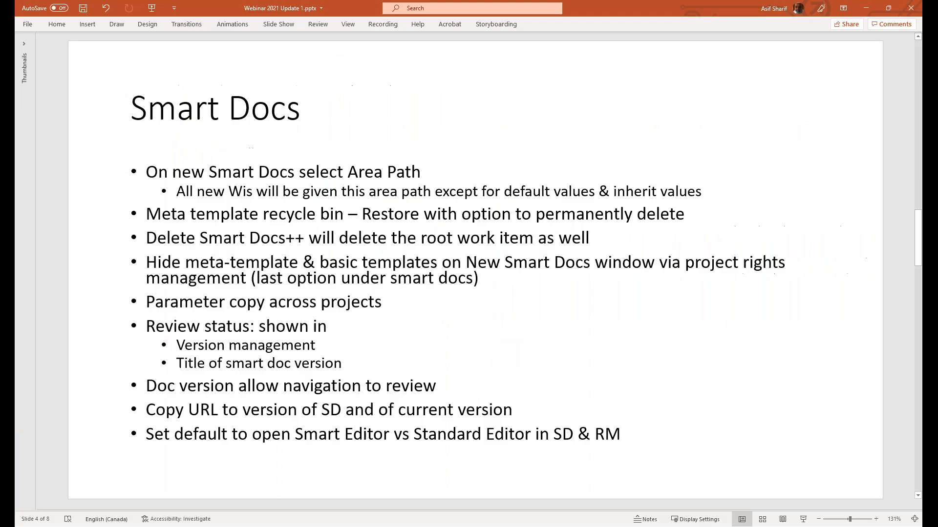
triple_click(287, 174)
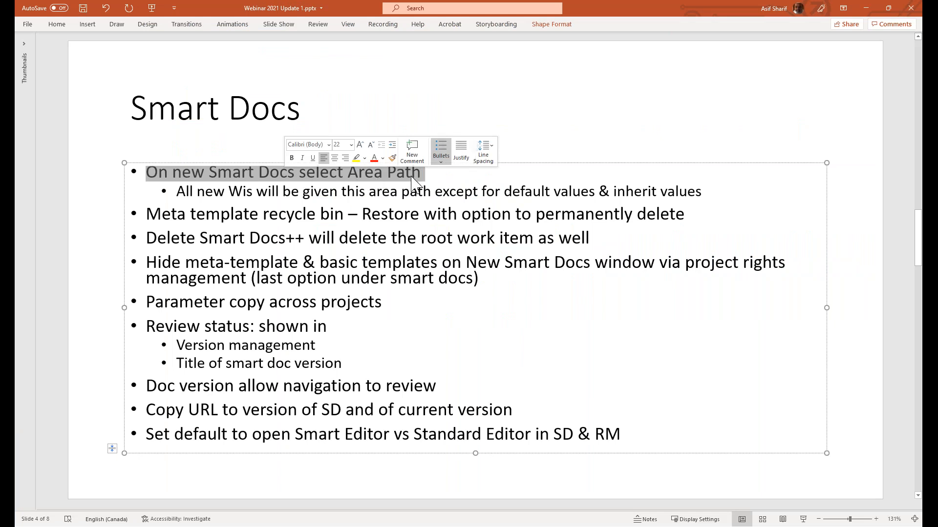
double_click(244, 214)
triple_click(243, 214)
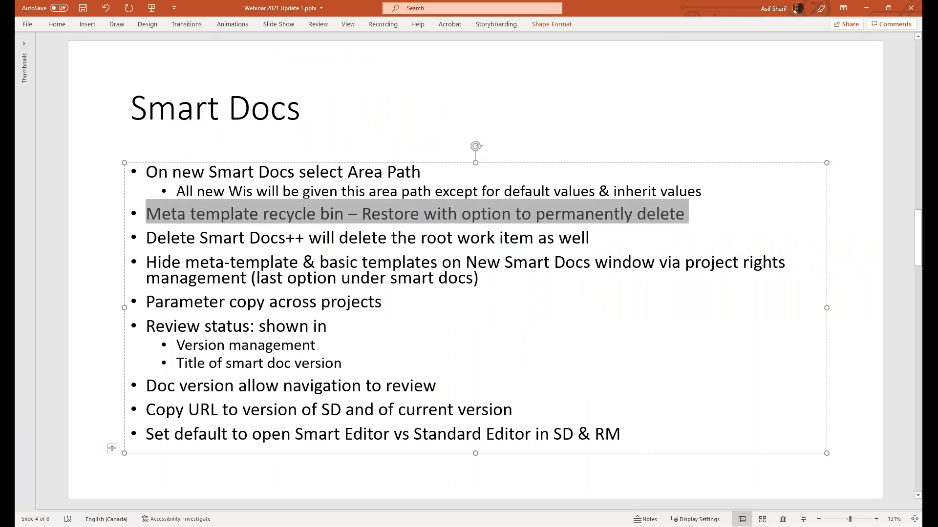
Return to Azure DevOps, view the 0000 Wex New BRD template in Meta Template Designer and collapse the lists above the Recycle Bin
key(alt+Tab)
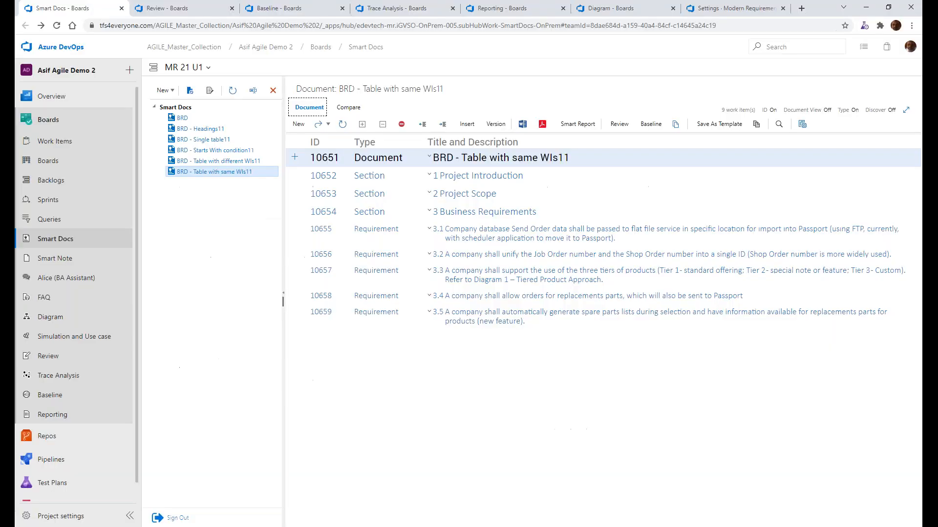
click(211, 92)
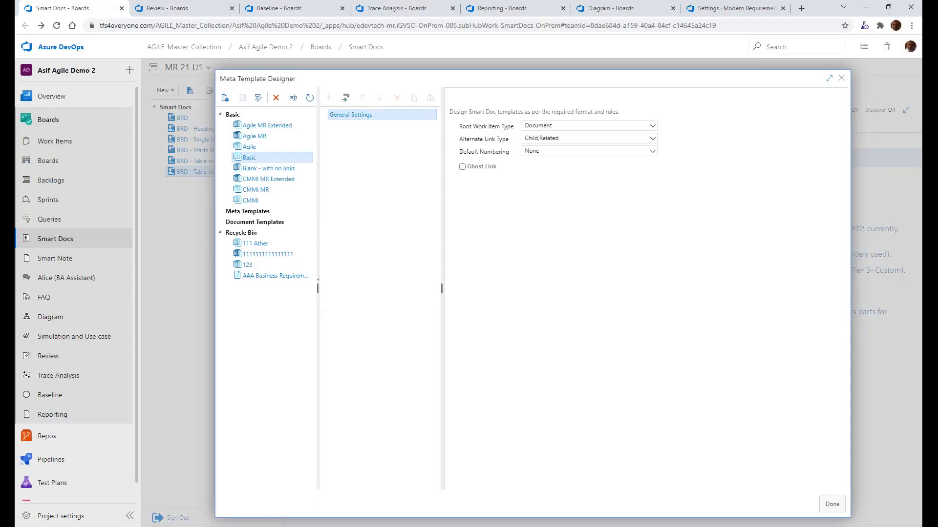
click(220, 212)
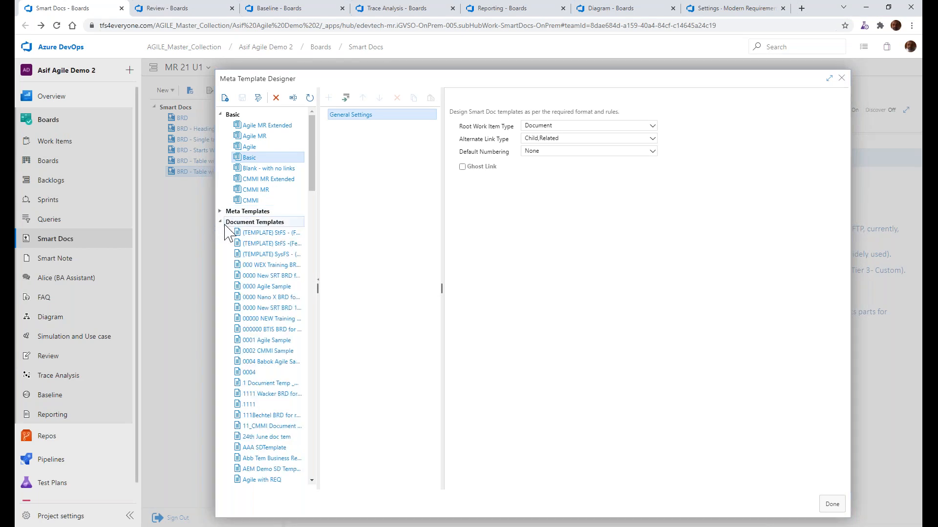
click(220, 224)
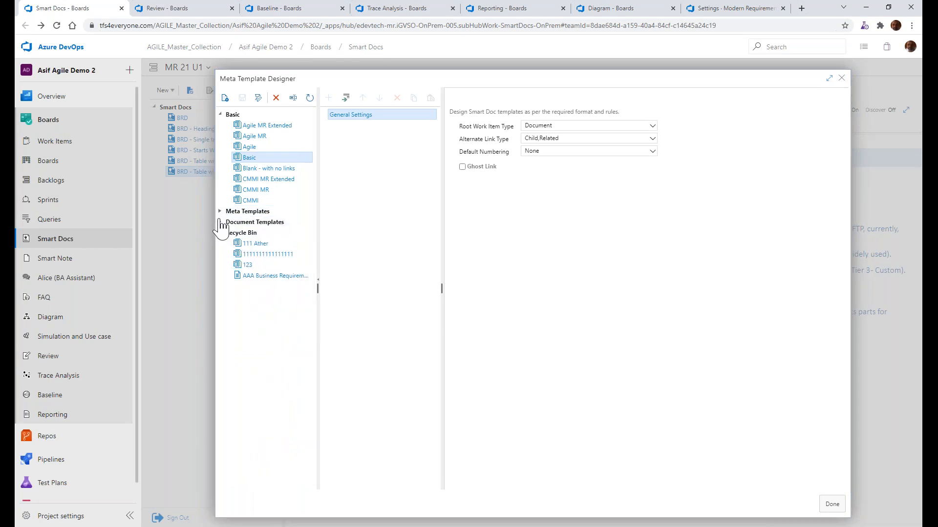
click(220, 213)
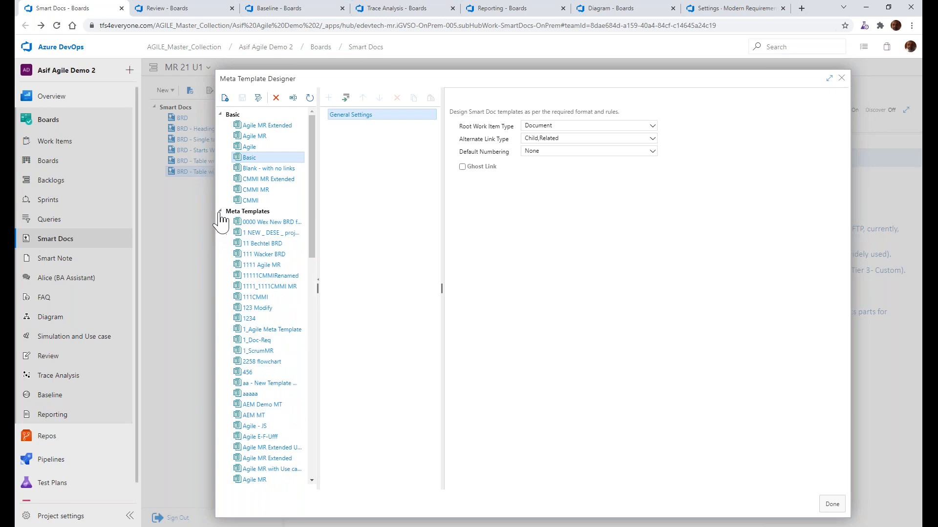
click(244, 222)
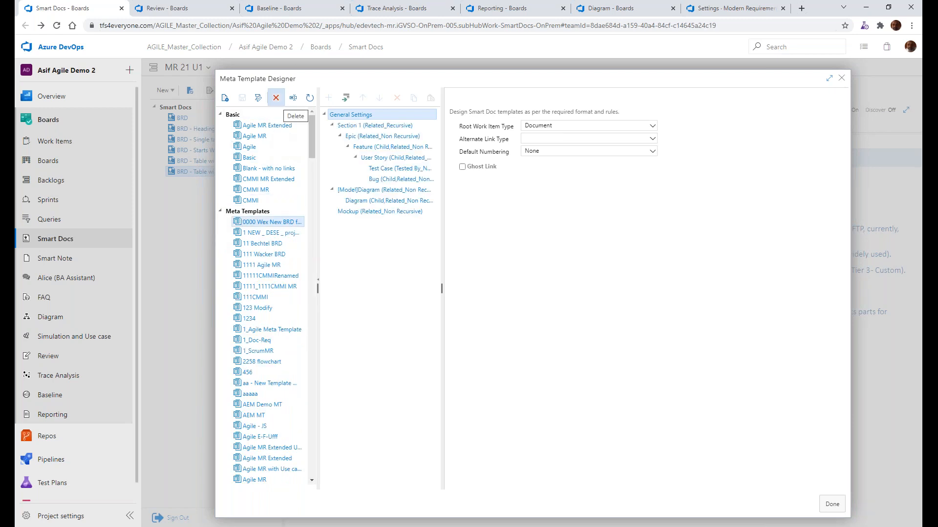
click(220, 210)
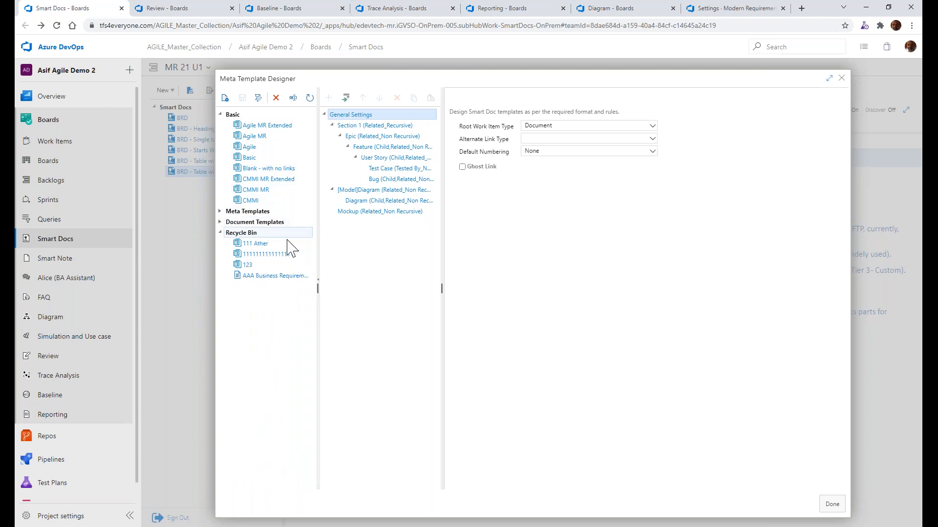
Bring up the permanent deletion prompt for AAA Business Requirement Document for reuse in the Recycle Bin and dismiss it
click(264, 277)
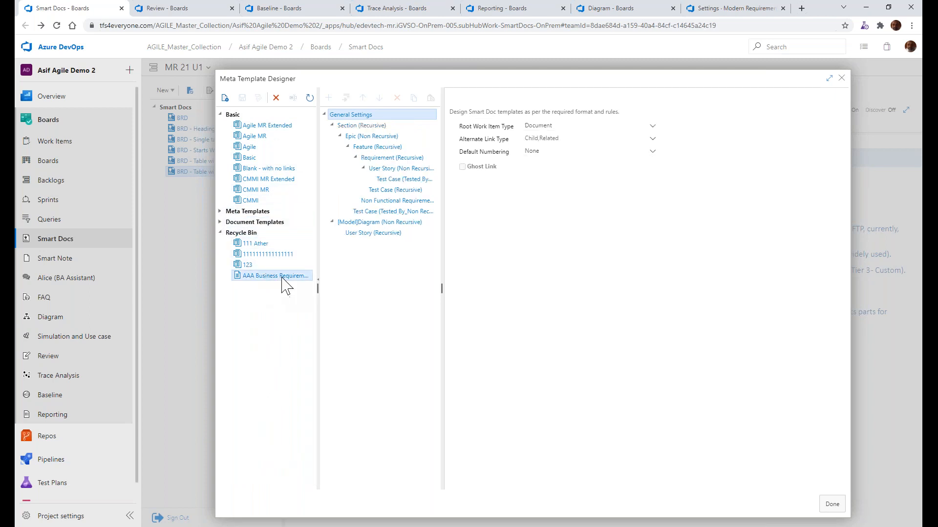
right_click(282, 276)
click(303, 288)
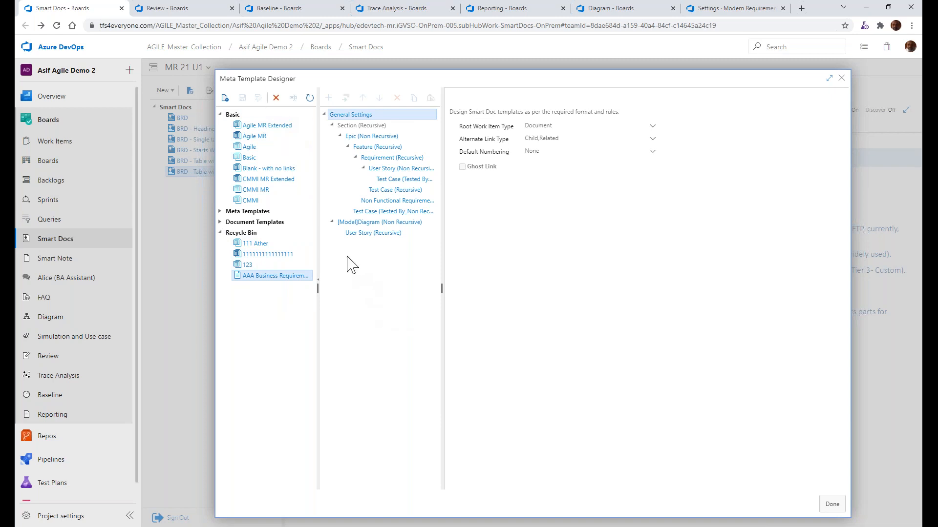
click(275, 98)
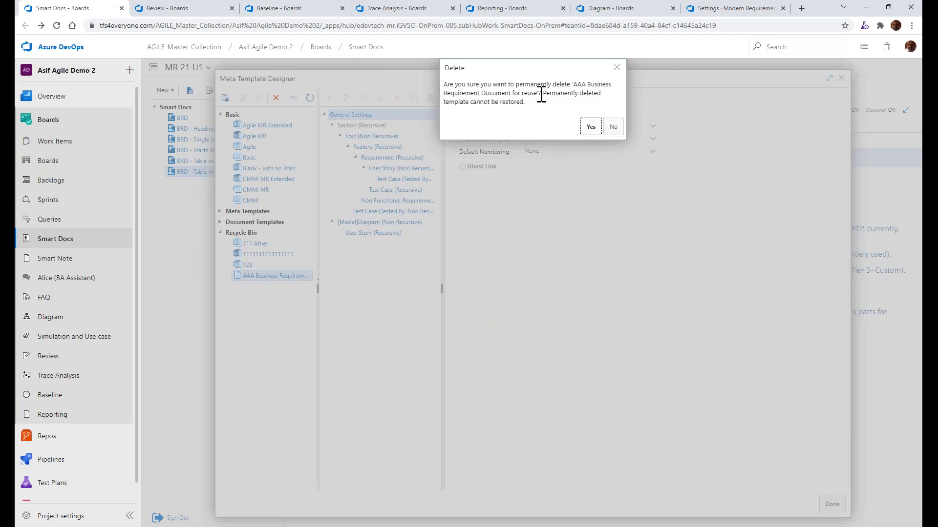
click(617, 67)
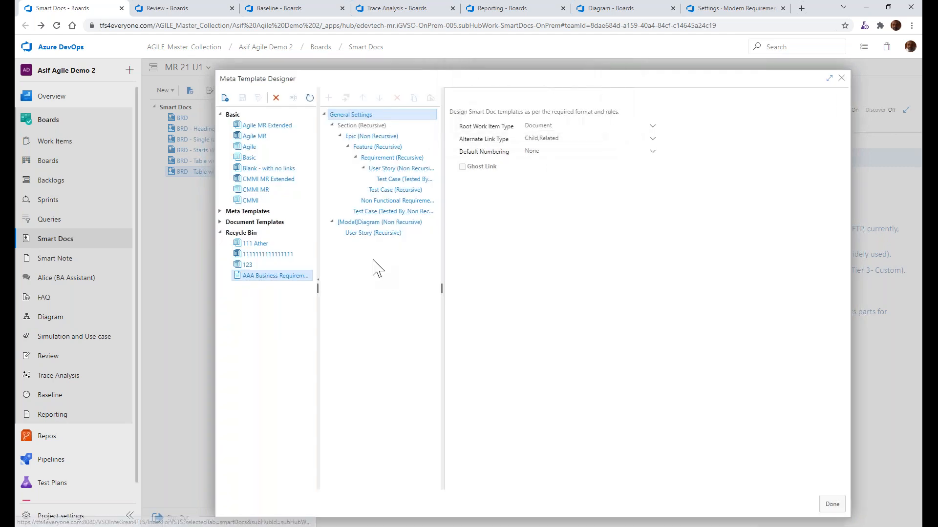
Switch to PowerPoint and highlight the bullet about Smart Docs deletion also deleting the root work item
key(alt+Tab)
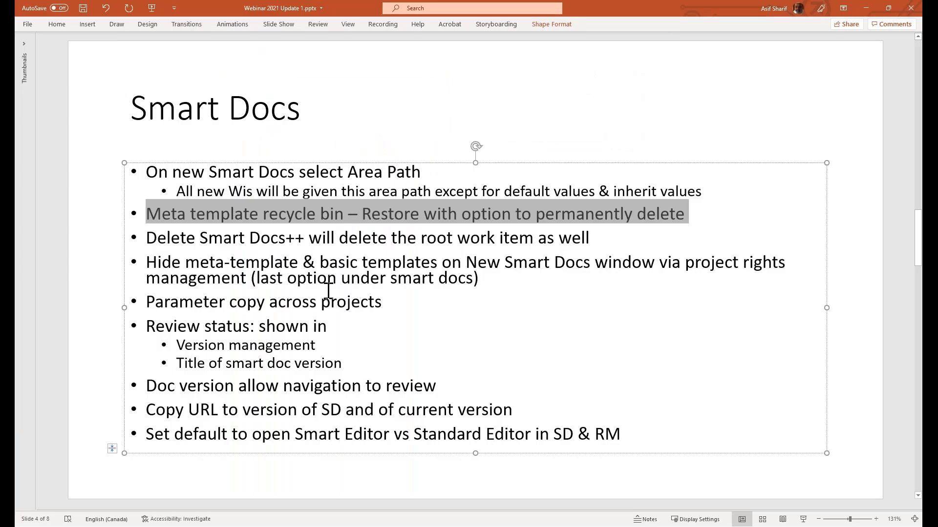
double_click(342, 239)
triple_click(347, 238)
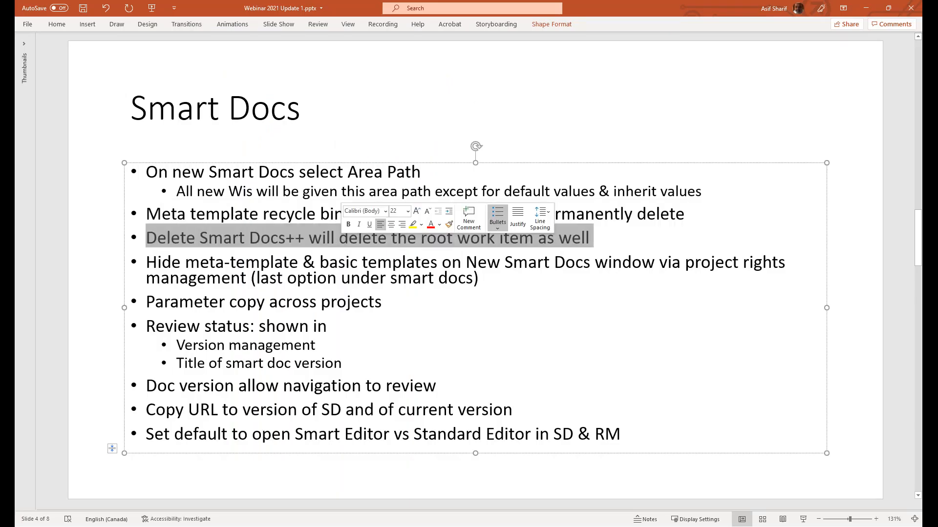
Return to Azure DevOps, close Meta Template Designer, bring up the deletion prompt for BRD - Table with same WIs11 and dismiss it
key(alt+Tab)
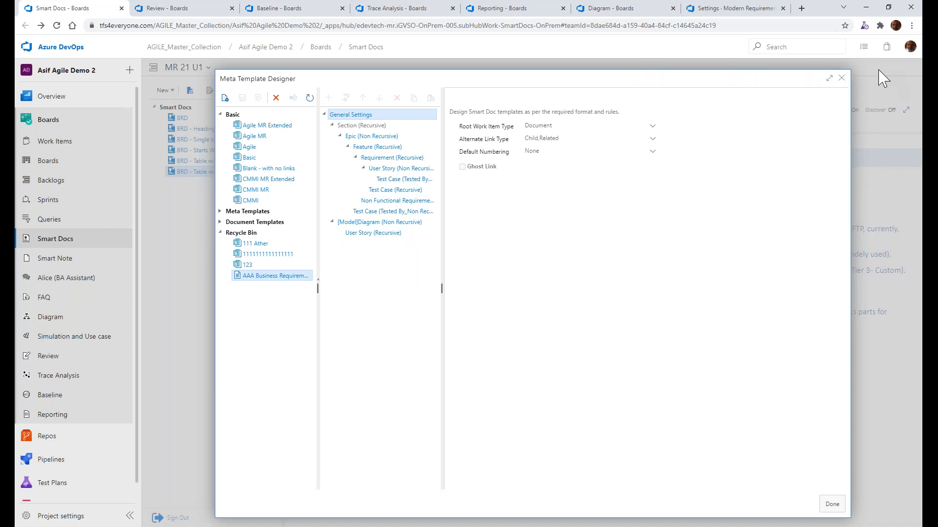
click(841, 78)
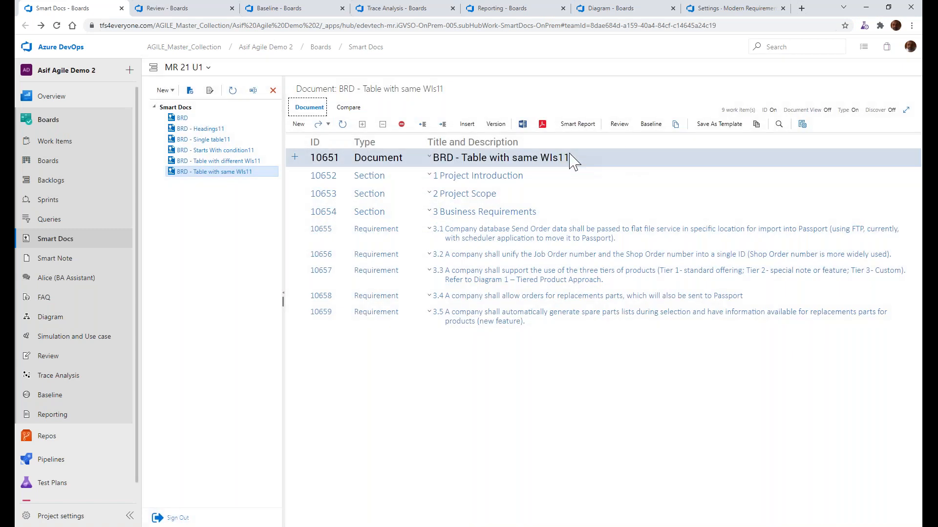
click(272, 91)
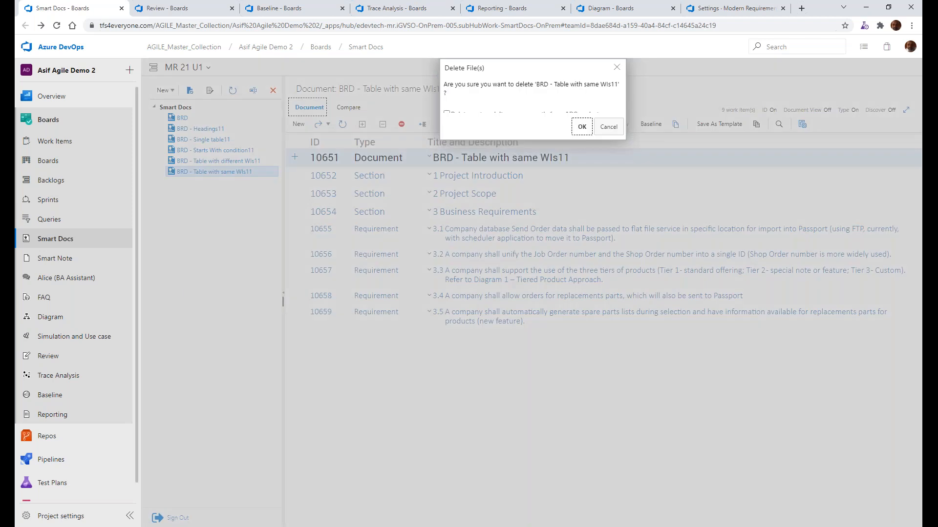
click(617, 67)
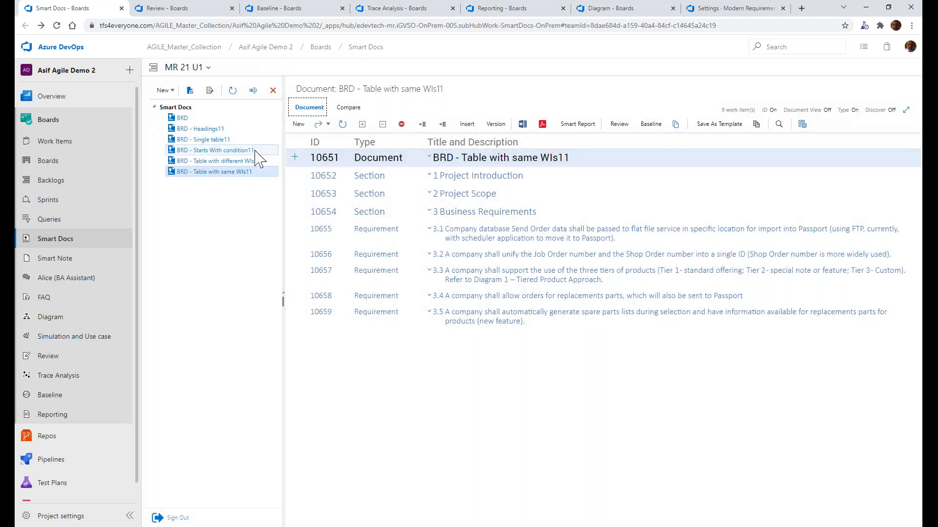
Bring up the deletion prompt for the smart doc BRD - Starts With condition11 and dismiss it
click(254, 151)
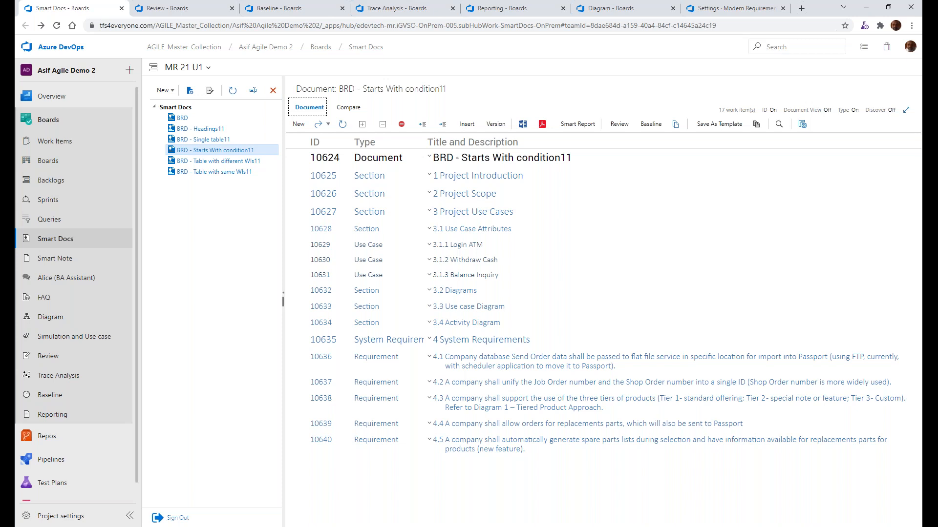
click(272, 91)
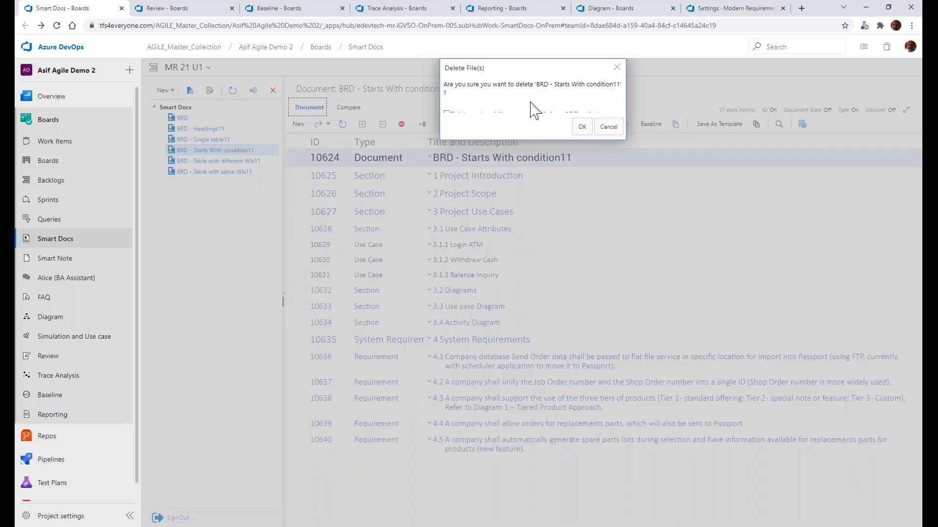
click(610, 128)
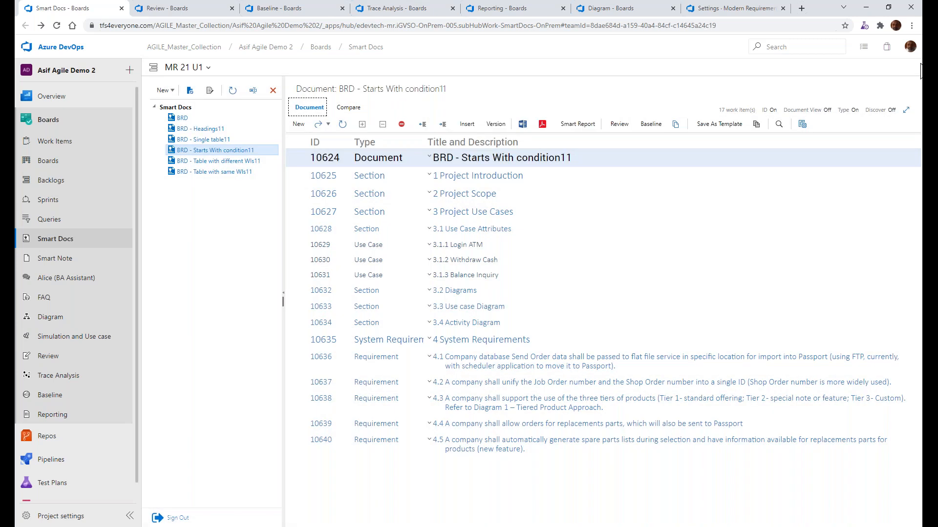
Zoom the page out to 80%, bring up the BRD - Starts With condition11 deletion prompt again and tick its checkbox
click(910, 25)
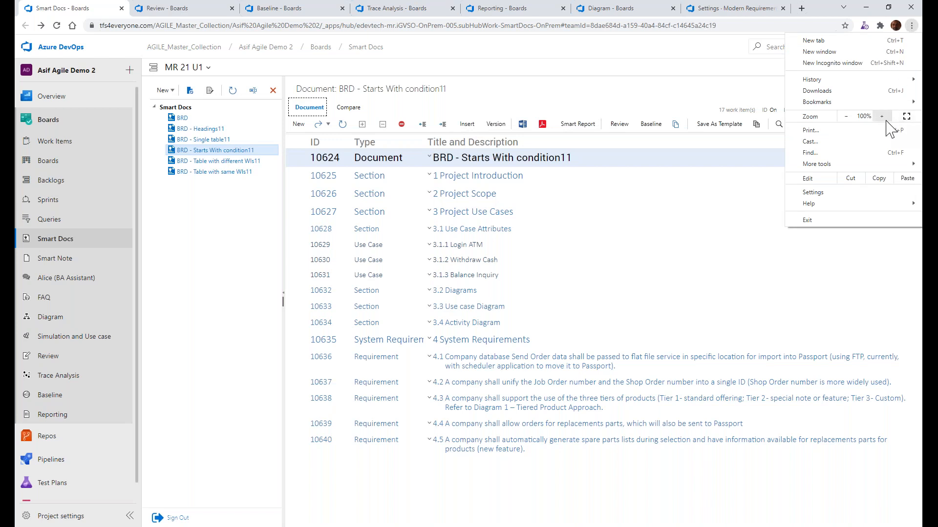
click(845, 118)
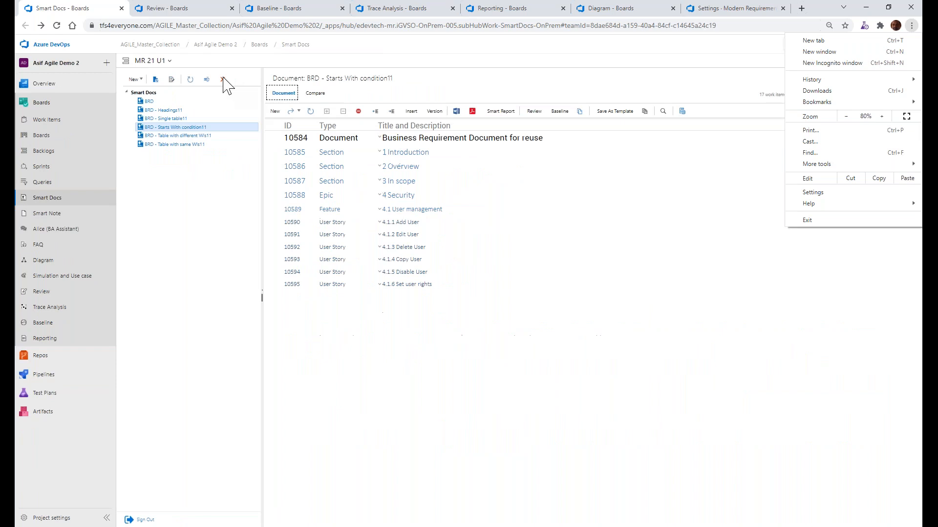
click(222, 79)
click(222, 79)
drag(479, 87, 481, 109)
click(478, 95)
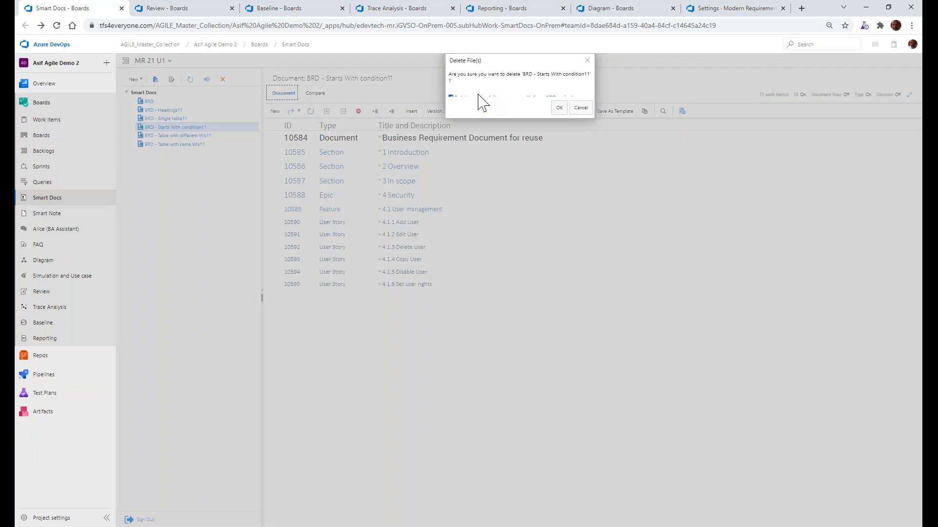
Restore the page zoom to 100%, dismiss the deletion prompt and select the root item Business Requirement Document for reuse
click(911, 26)
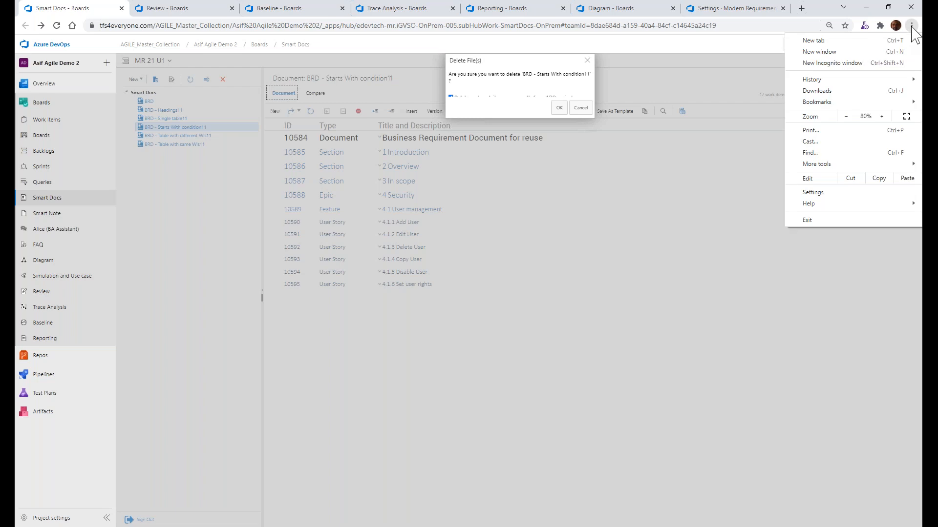
click(883, 117)
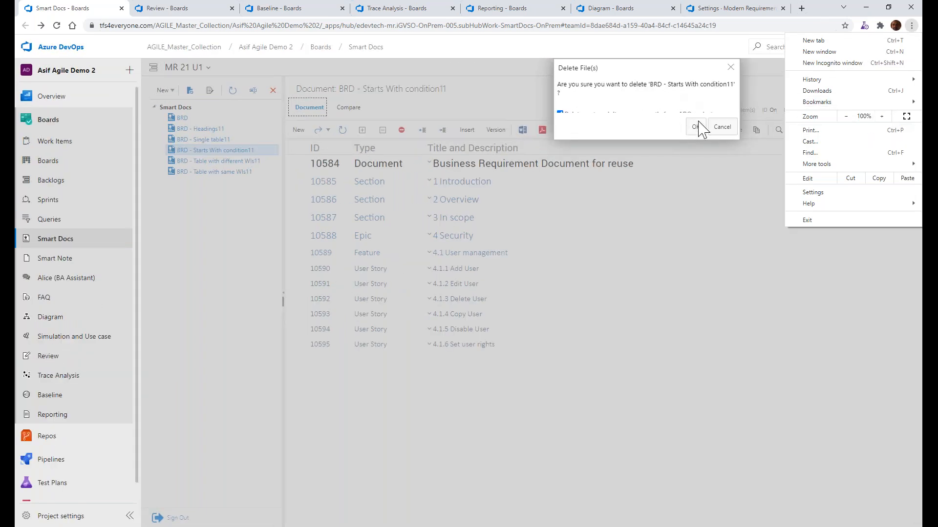
click(693, 106)
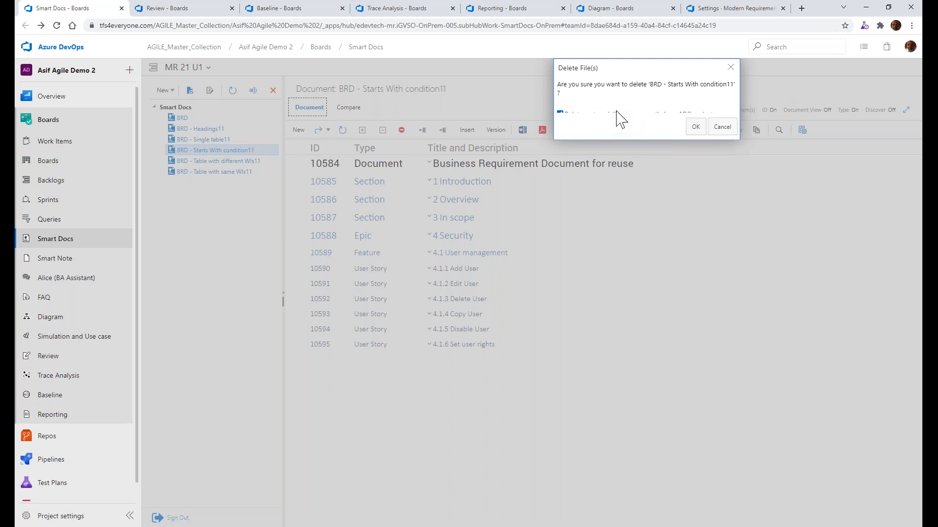
click(620, 112)
click(721, 127)
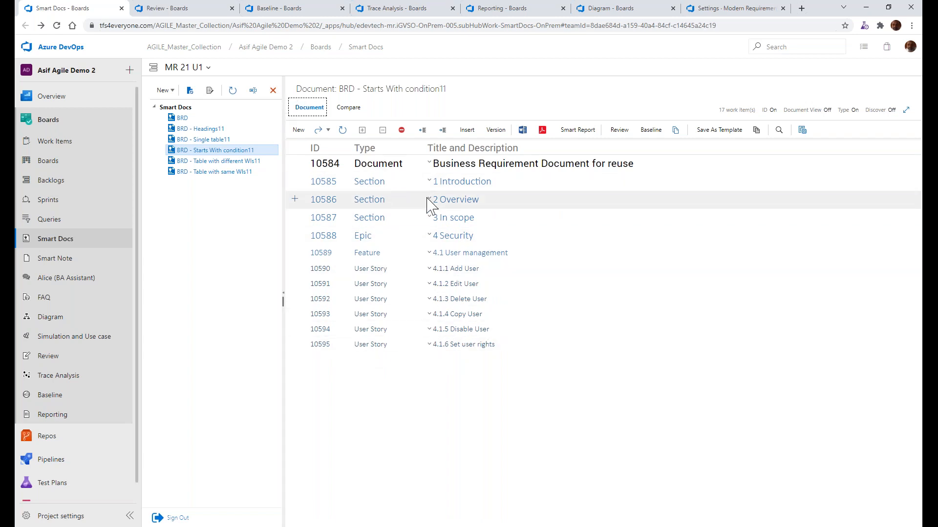
click(398, 173)
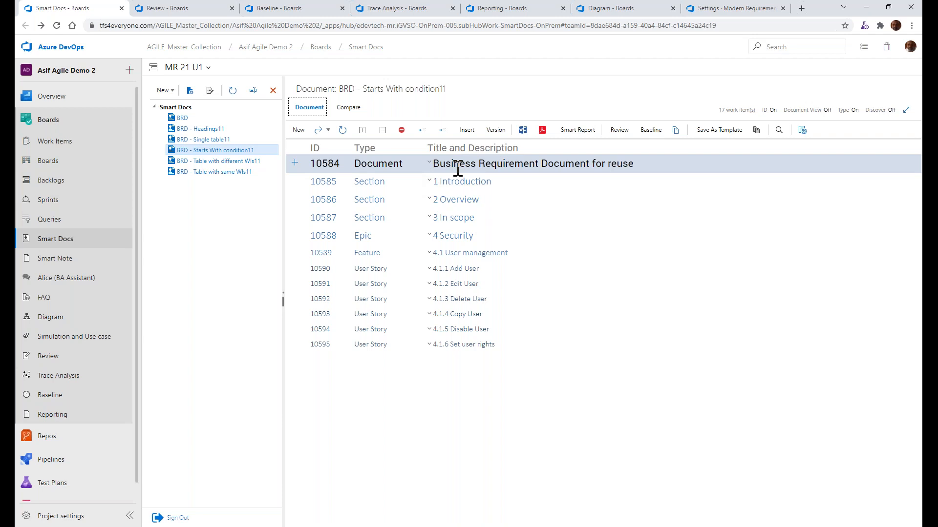
Switch to PowerPoint and highlight the word "templates" in the bullet about hiding meta-template and basic templates
key(alt+Tab)
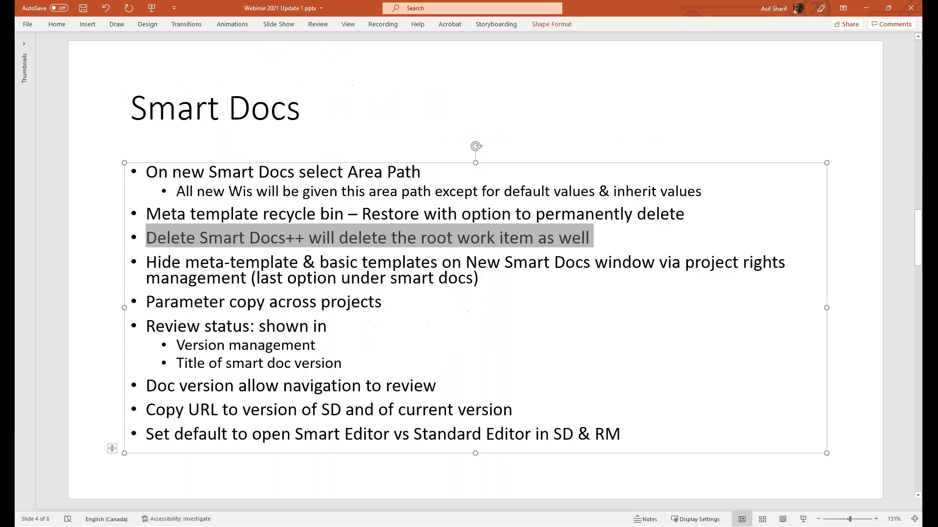
click(415, 268)
double_click(415, 266)
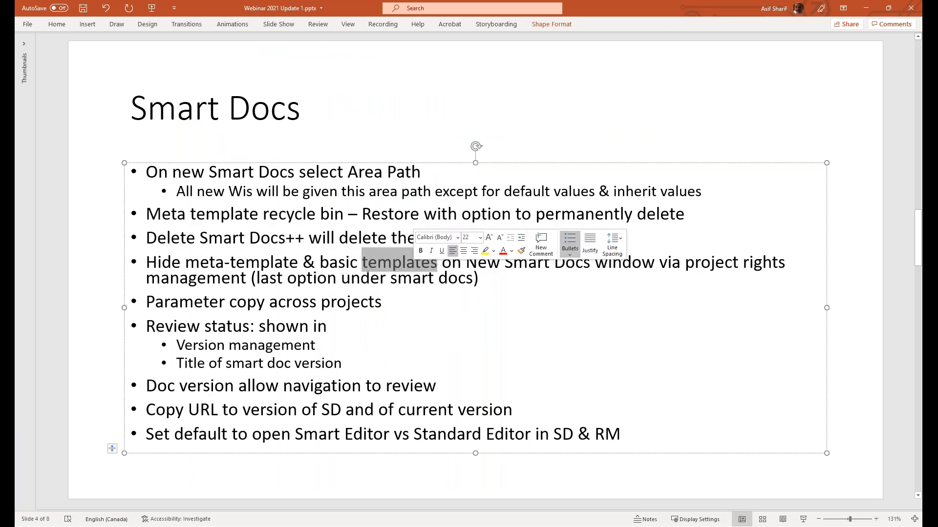
Return to Azure DevOps and view Meta Template Designer with Meta Templates and Recycle Bin collapsed and Document Templates expanded
key(alt+Tab)
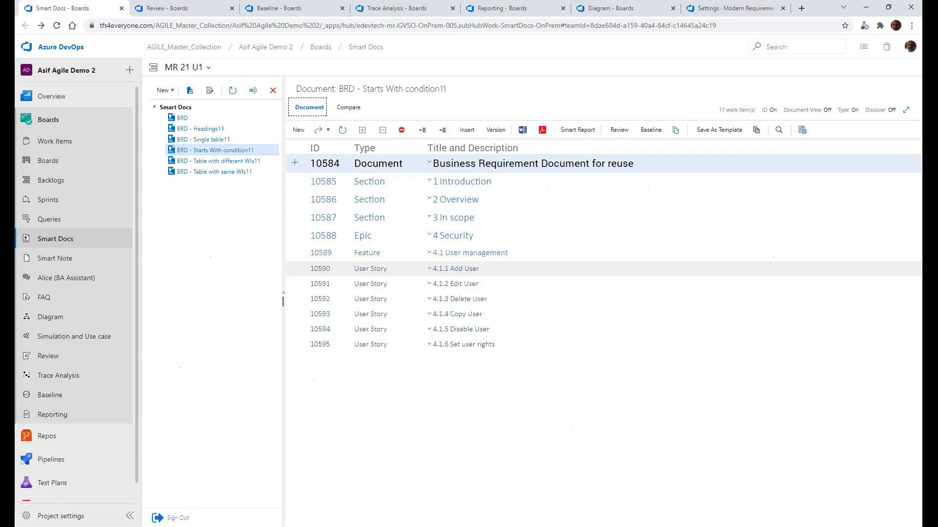
click(210, 91)
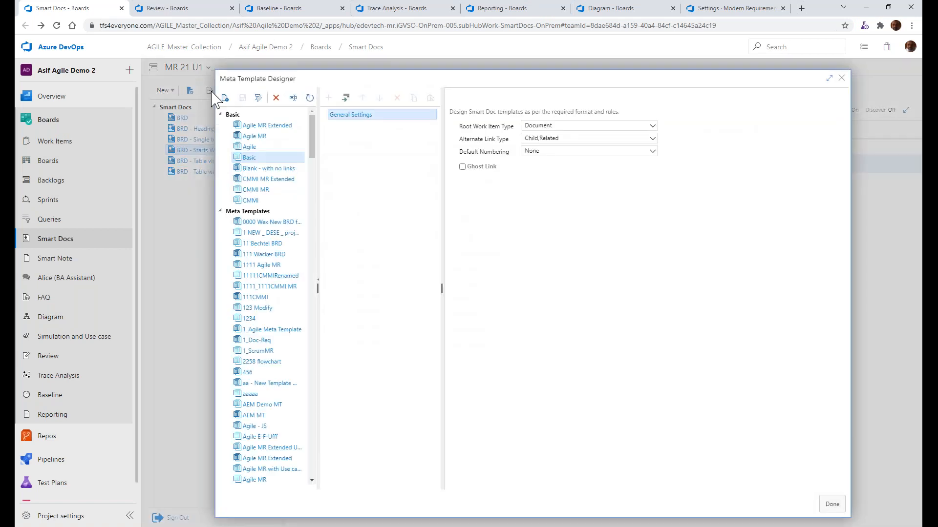
click(221, 211)
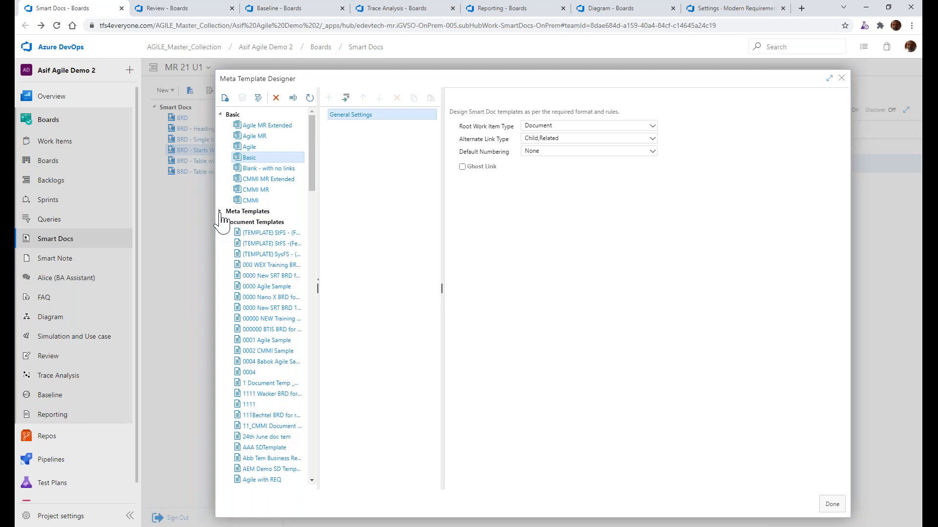
click(220, 224)
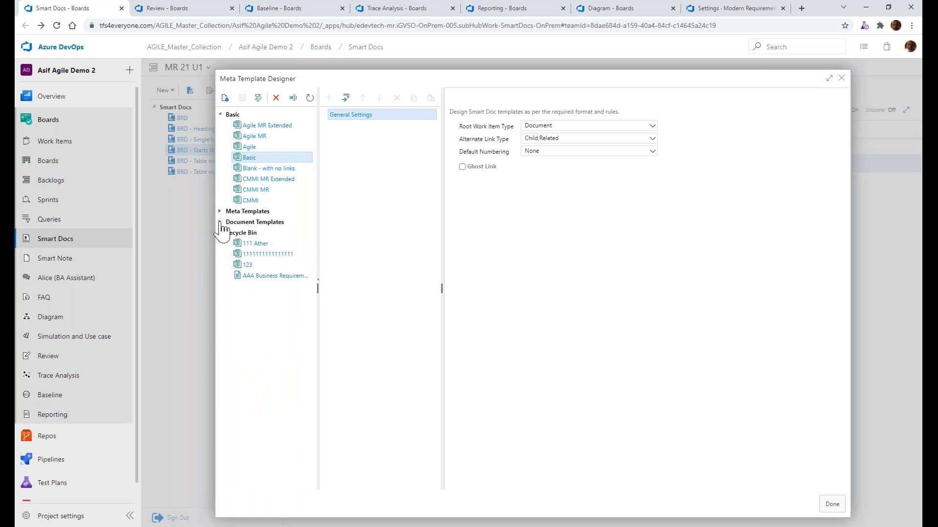
click(221, 233)
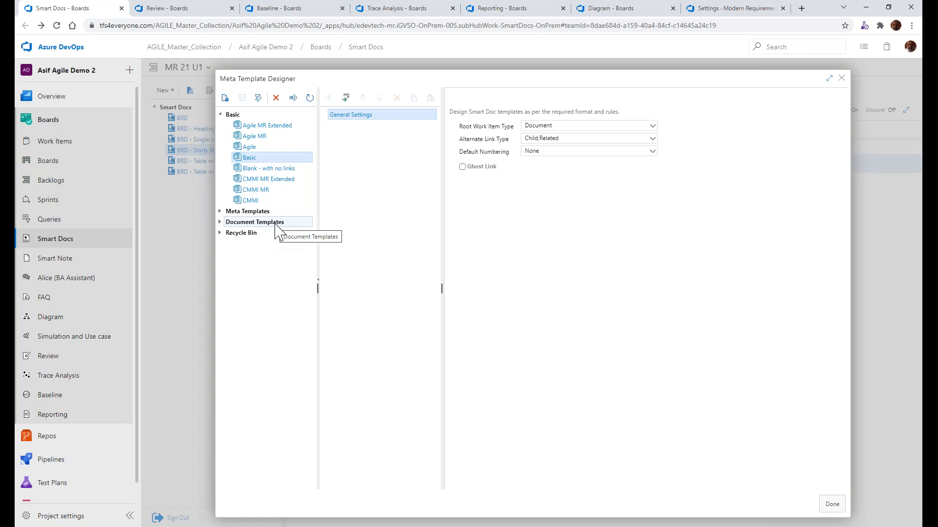
click(249, 222)
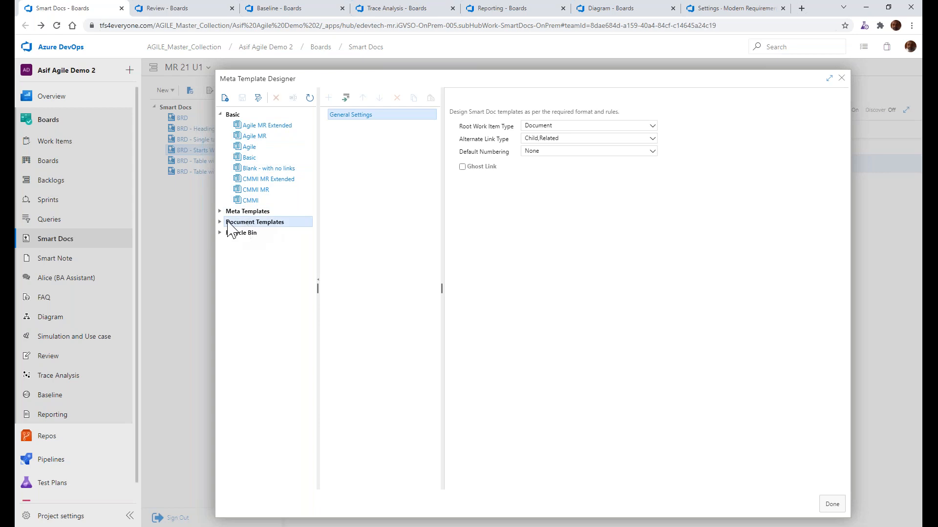
click(221, 222)
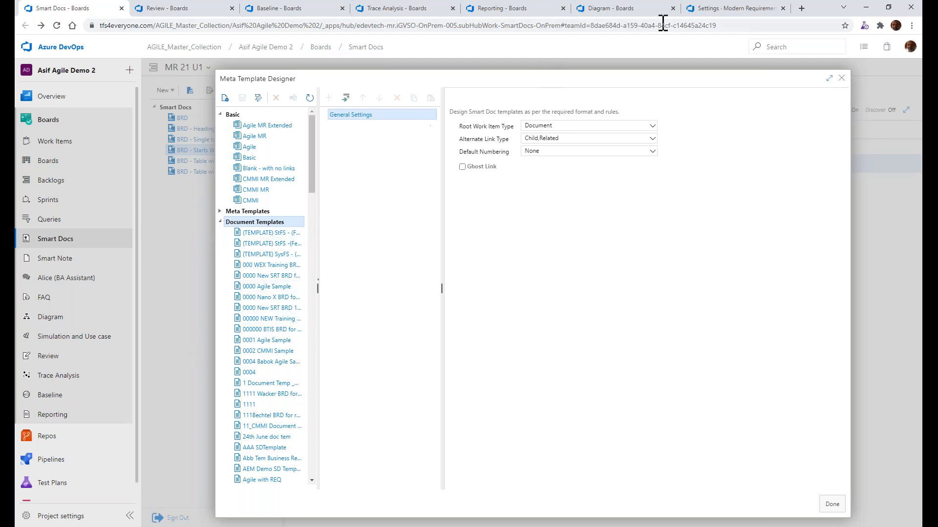
Look through the General options in the Modern Requirements4DevOps collection settings
click(700, 10)
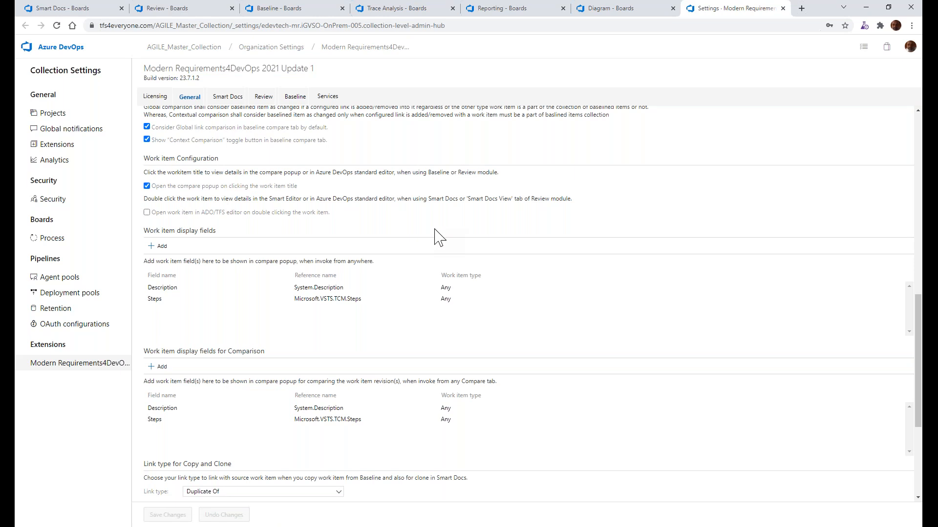
scroll(439, 236, down, 2)
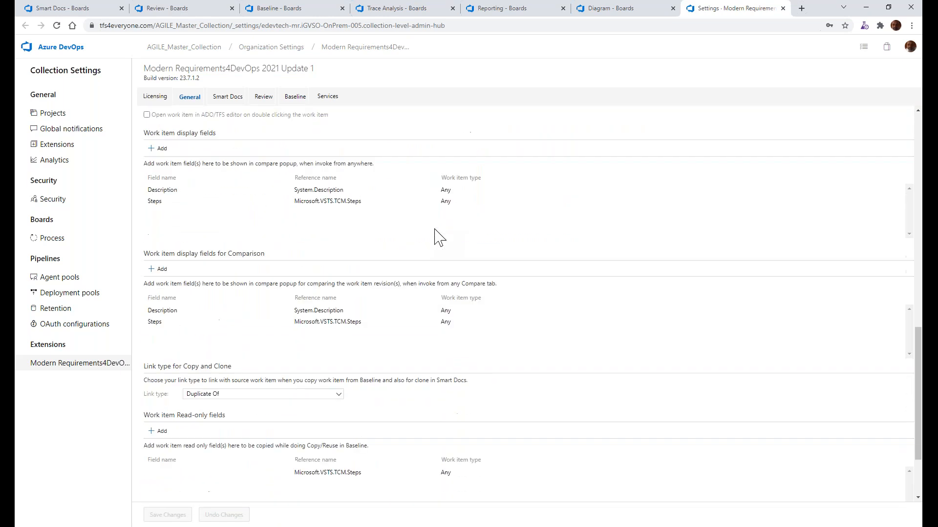
scroll(439, 235, up, 2)
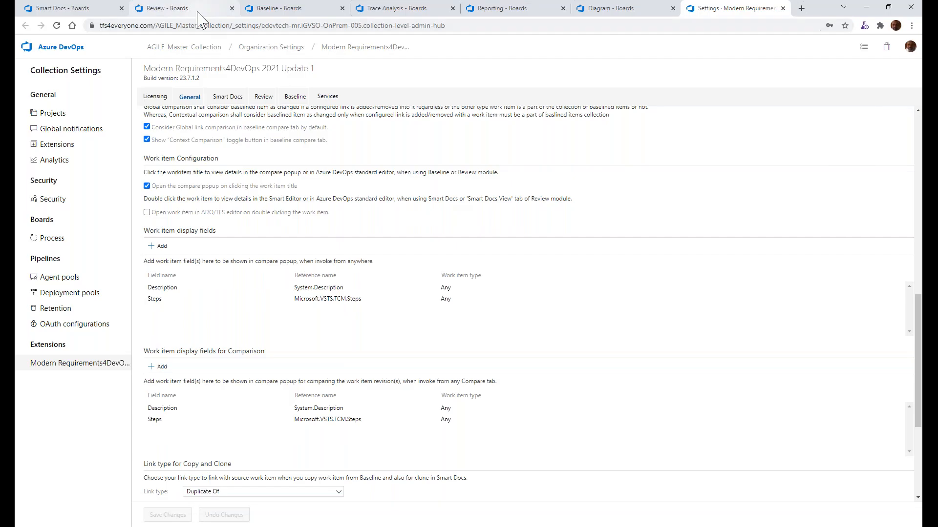
Return to Smart Docs, close Meta Template Designer, view the Document Templates offered for a new smart doc and cancel its creation
click(53, 8)
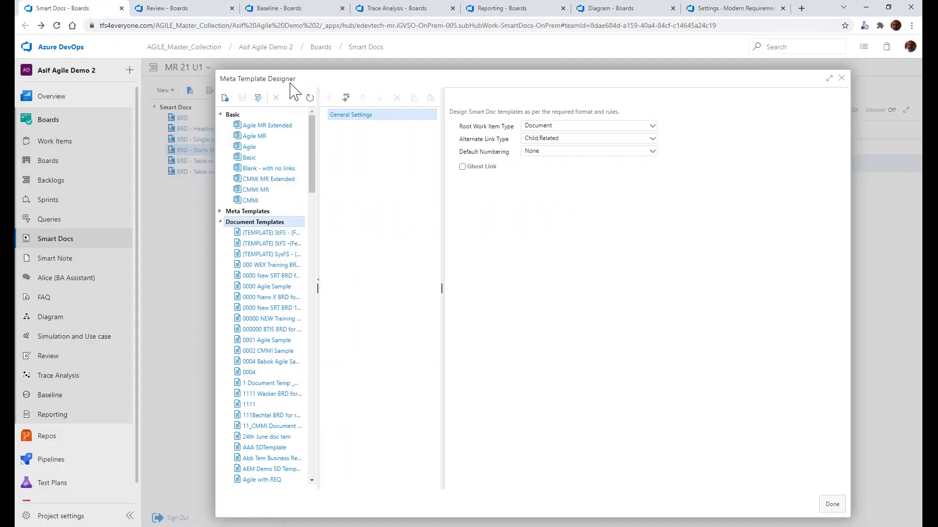
click(841, 78)
click(166, 91)
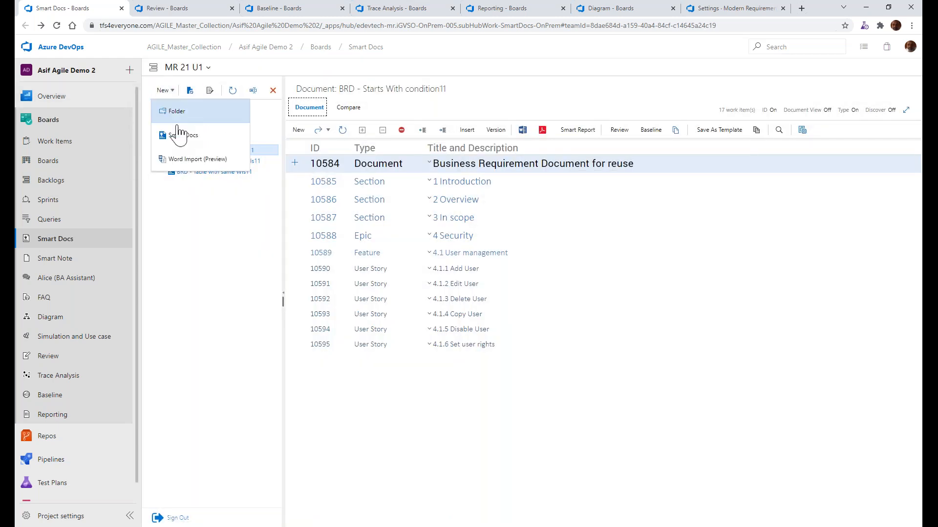
click(181, 135)
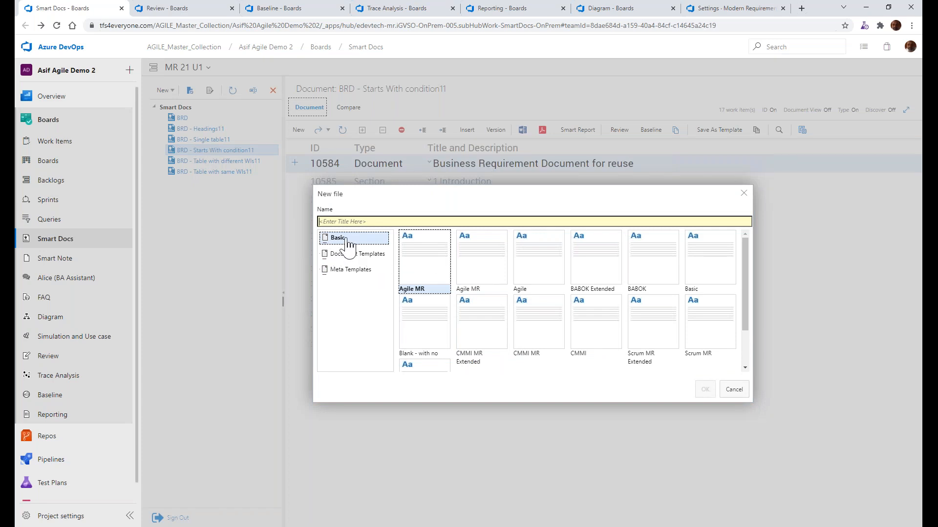
click(366, 257)
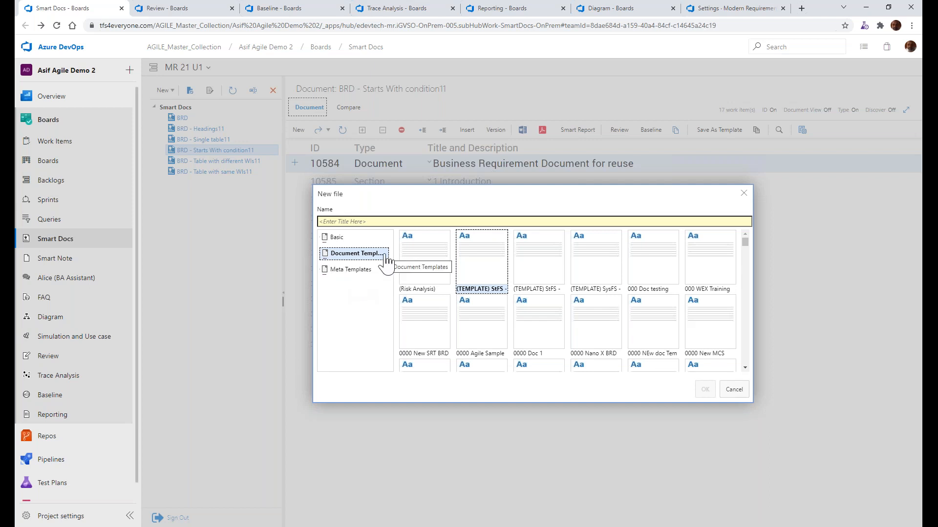
click(744, 196)
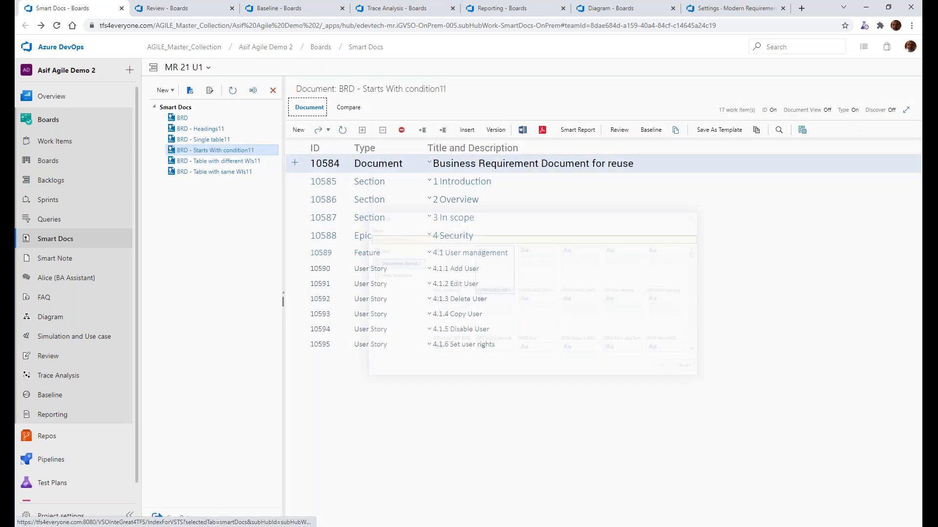
Switch to PowerPoint and highlight the bullet "Parameter copy across projects"
key(alt+Tab)
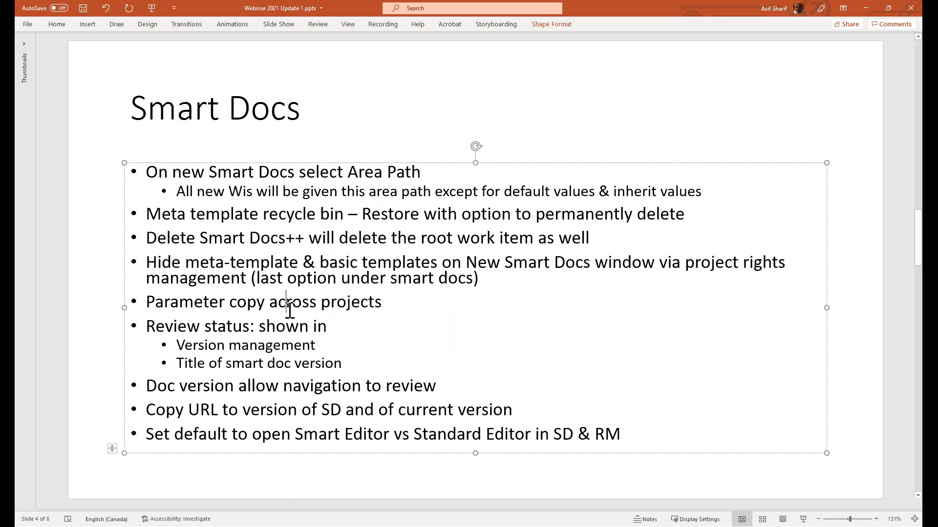
triple_click(291, 310)
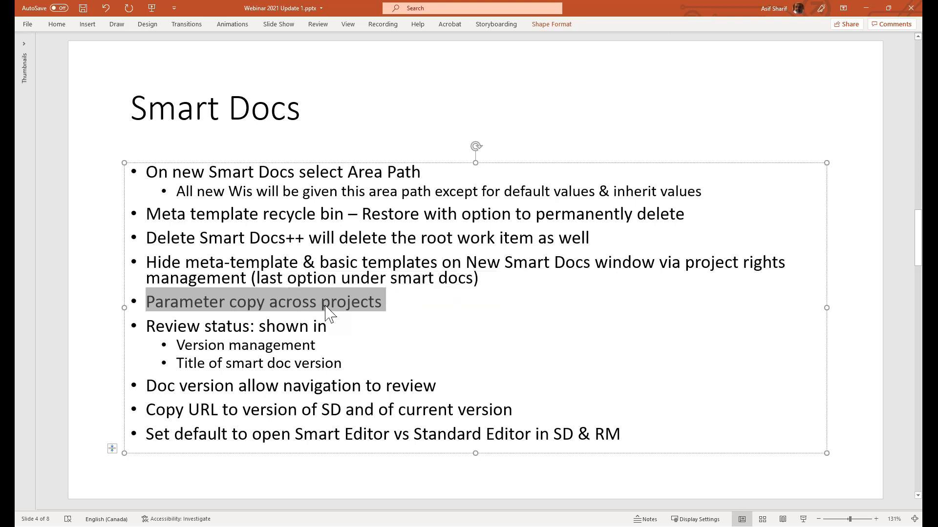
Switch to Azure DevOps, open the BRD smart doc and turn on its Document View
key(alt+Tab)
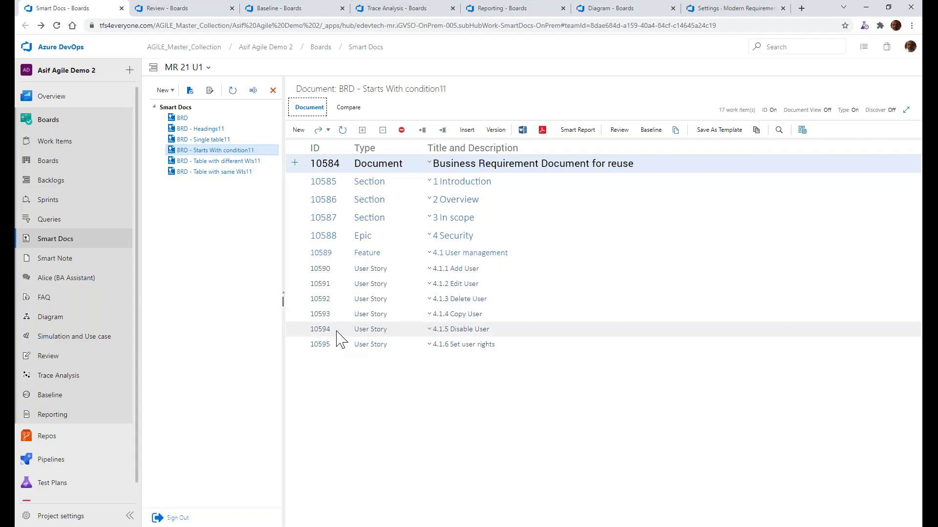
click(226, 119)
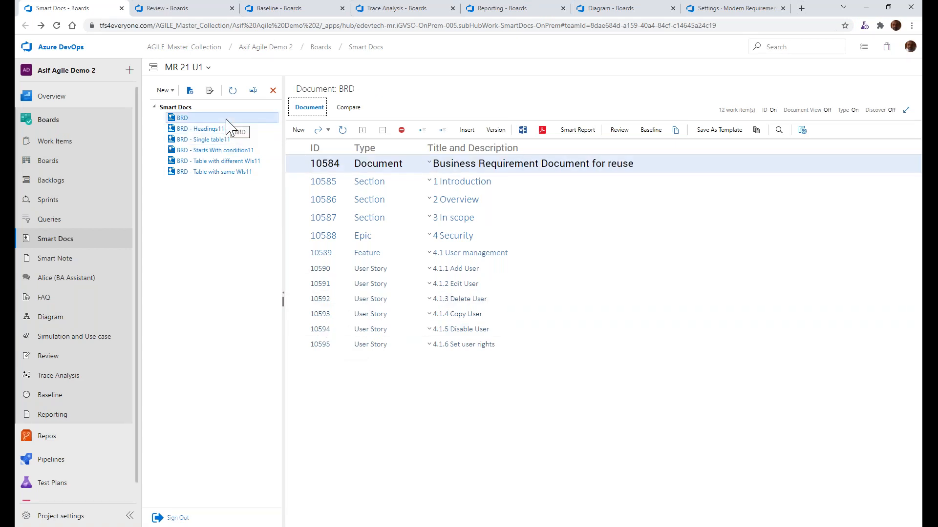
click(825, 112)
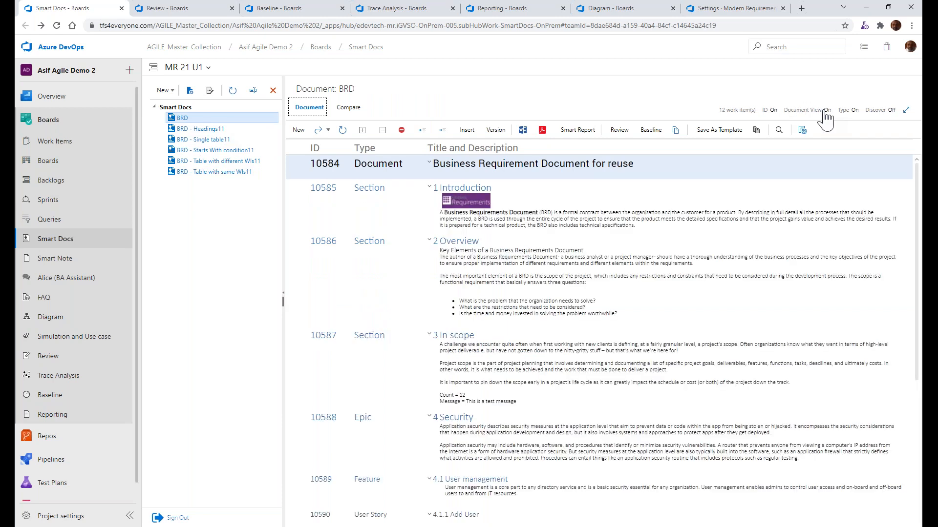
Open the "In scope" section's work item, highlight the Count and Message parameter lines in its description, and close it
click(478, 390)
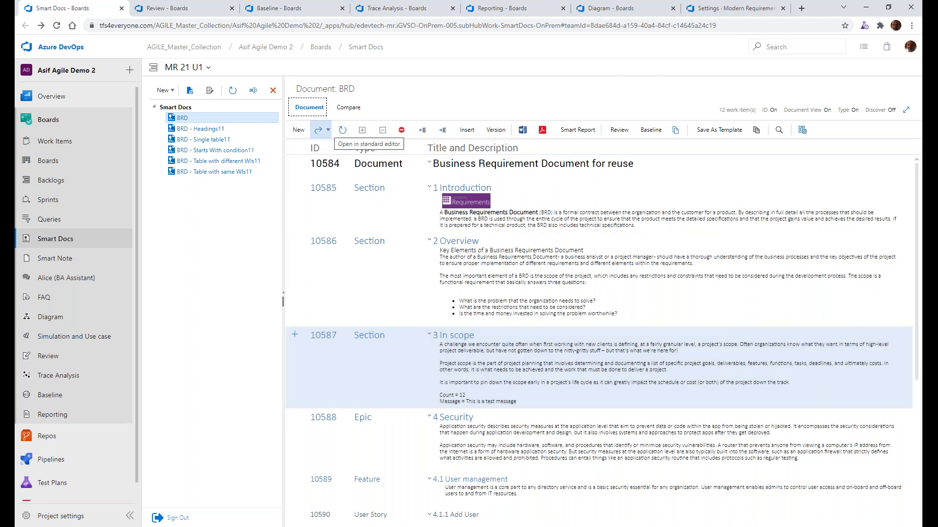
click(322, 131)
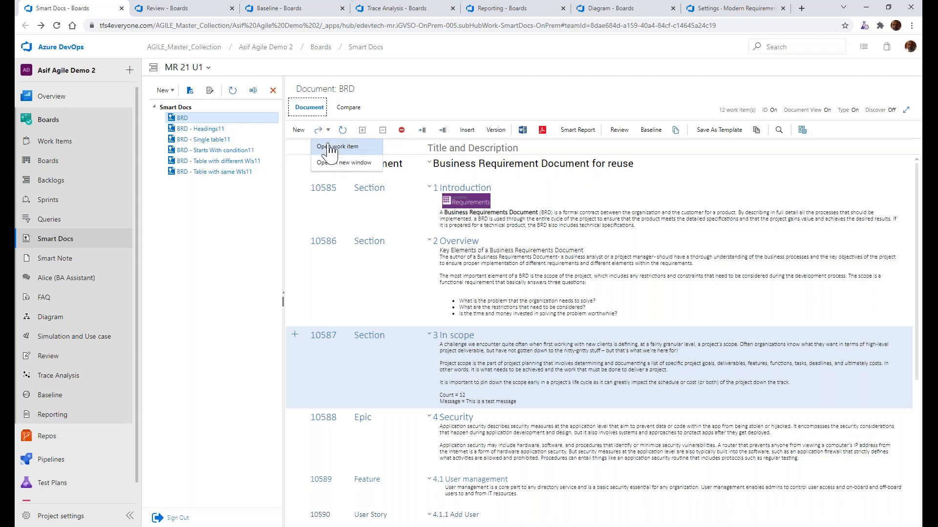
click(337, 146)
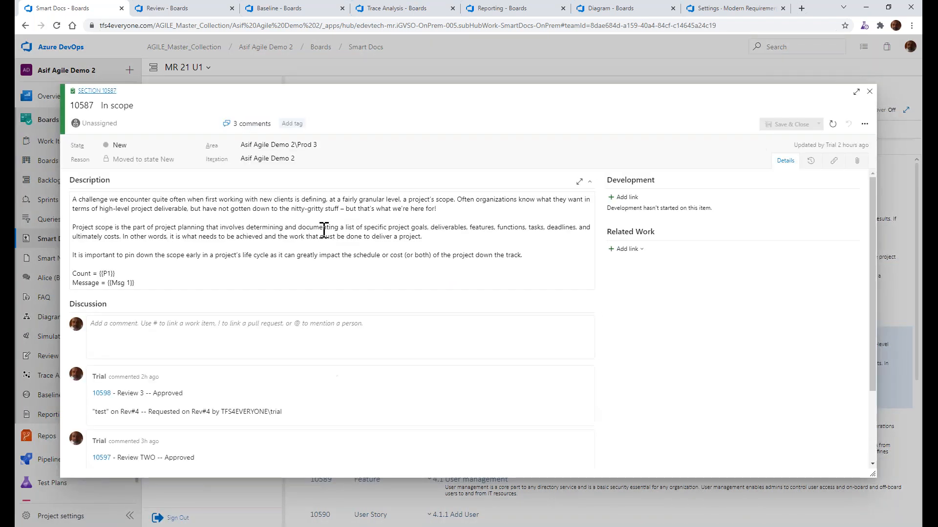
drag(82, 277, 135, 283)
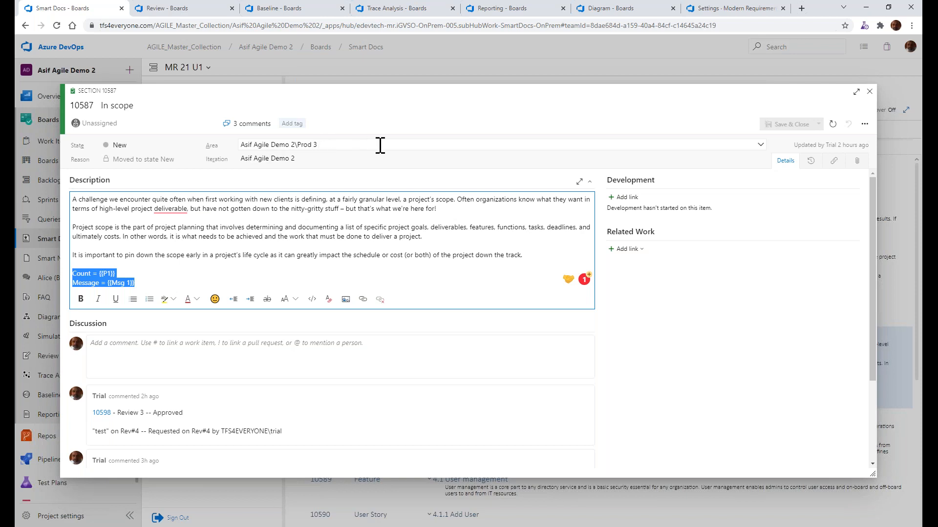
click(869, 92)
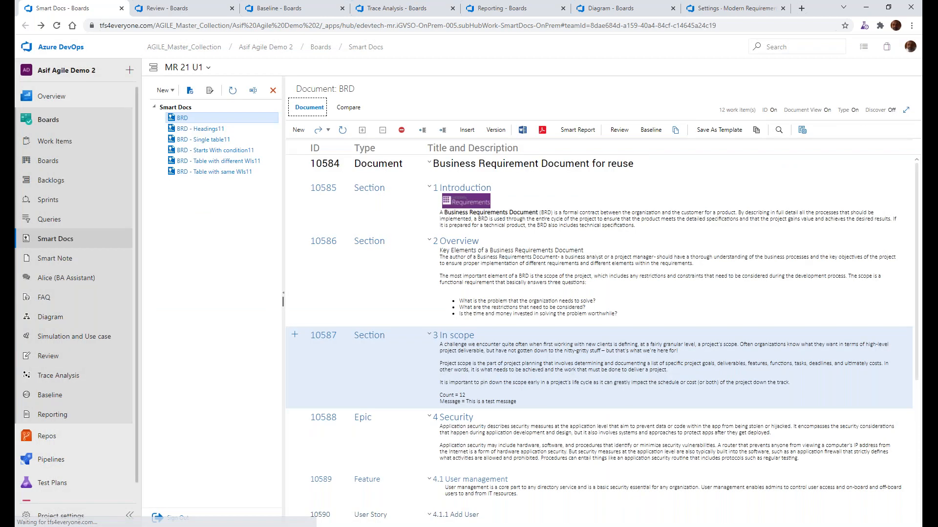
Open the parameter configuration and select the Prod 3 area path to list its parameters
click(802, 130)
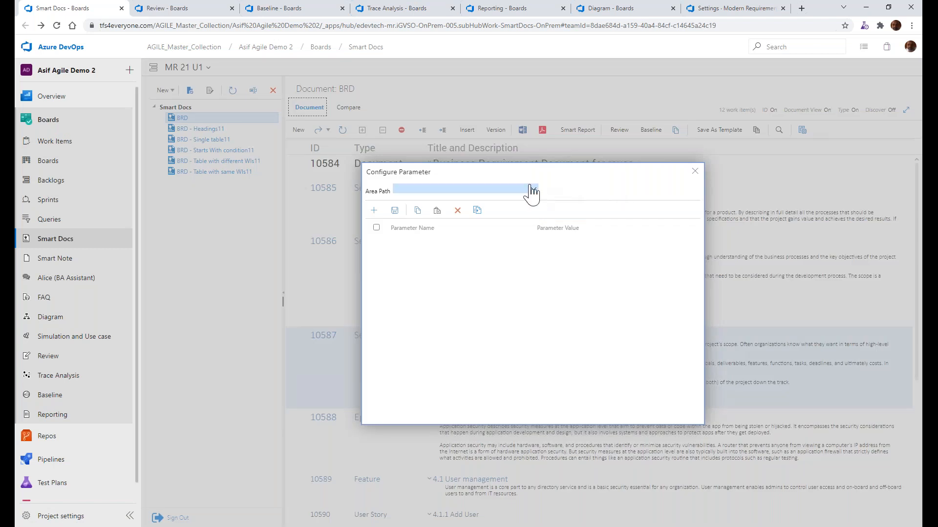
click(531, 192)
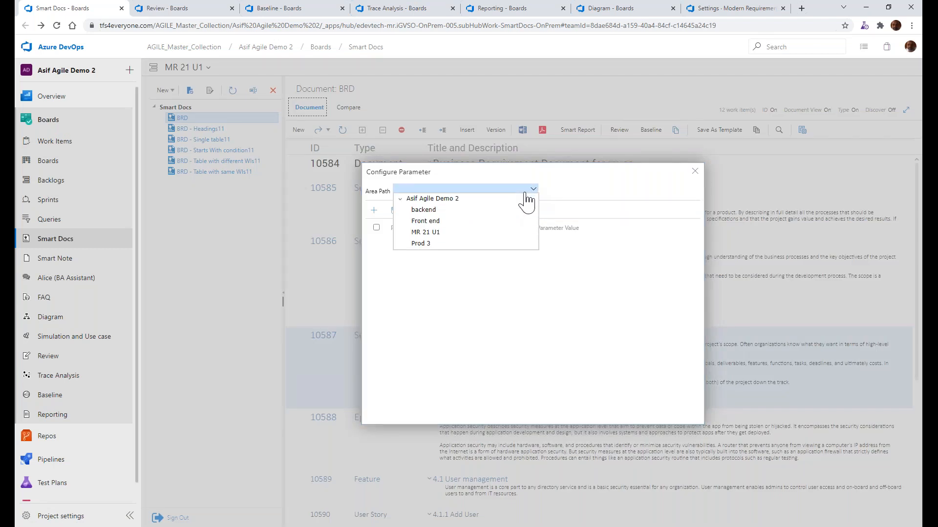
click(416, 244)
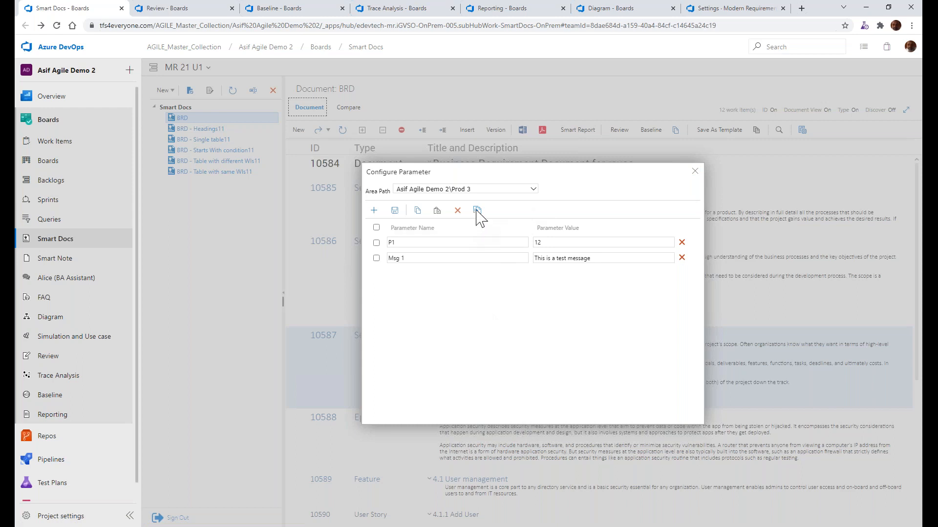
Select both Prod 3 parameters and clone them into the Alpha library project and area path
click(376, 227)
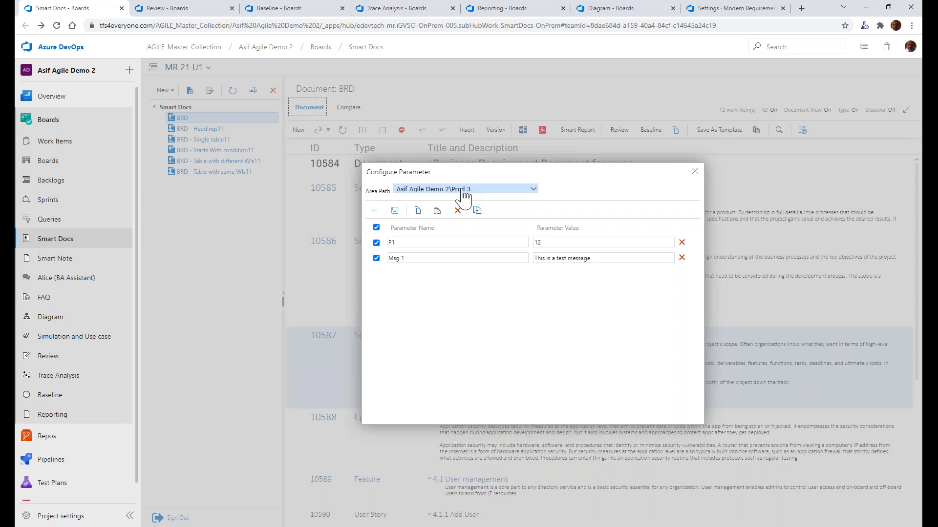
click(482, 214)
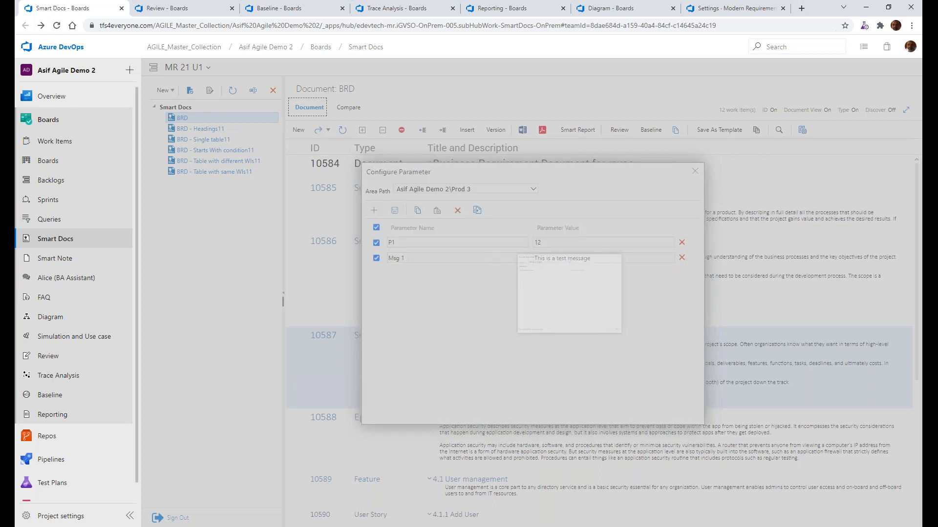
click(447, 189)
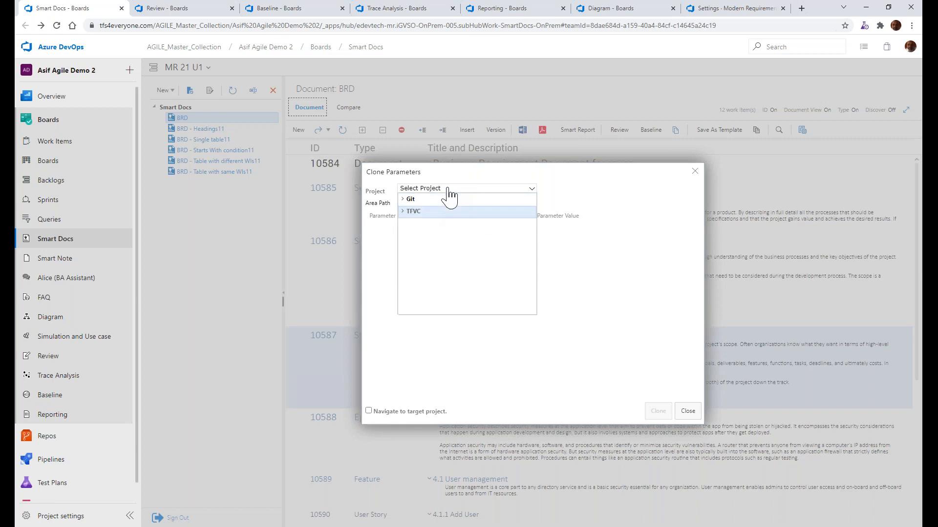
click(407, 200)
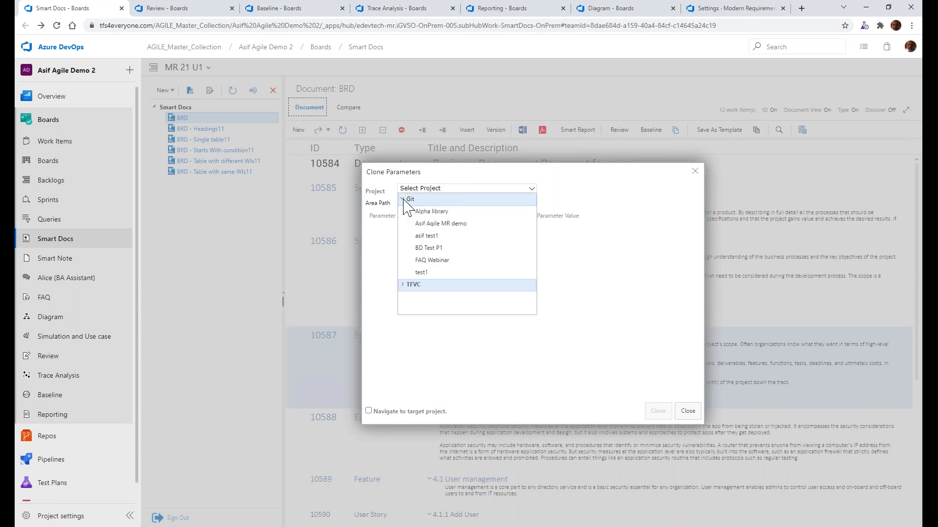
click(425, 211)
click(418, 205)
click(418, 209)
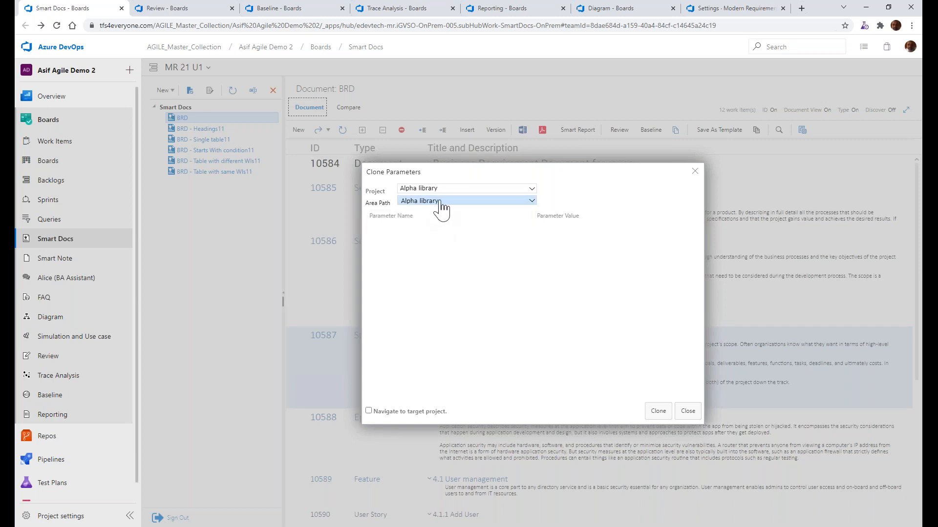
click(654, 415)
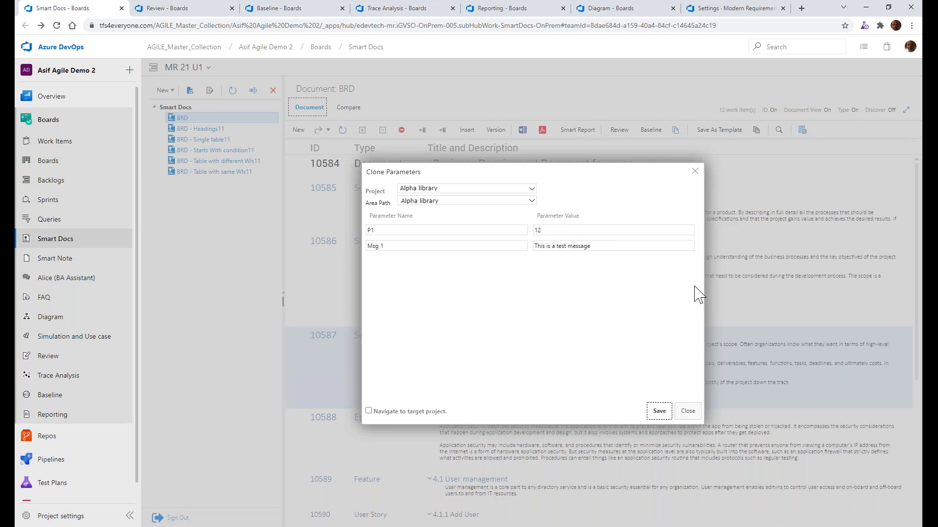
Discard the unsaved cloned parameters and close the parameter configuration
click(695, 171)
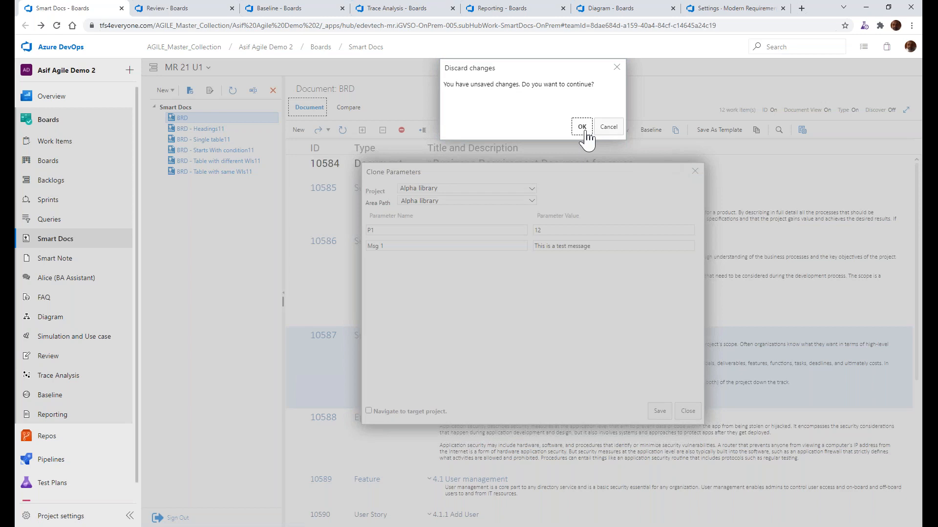
click(581, 126)
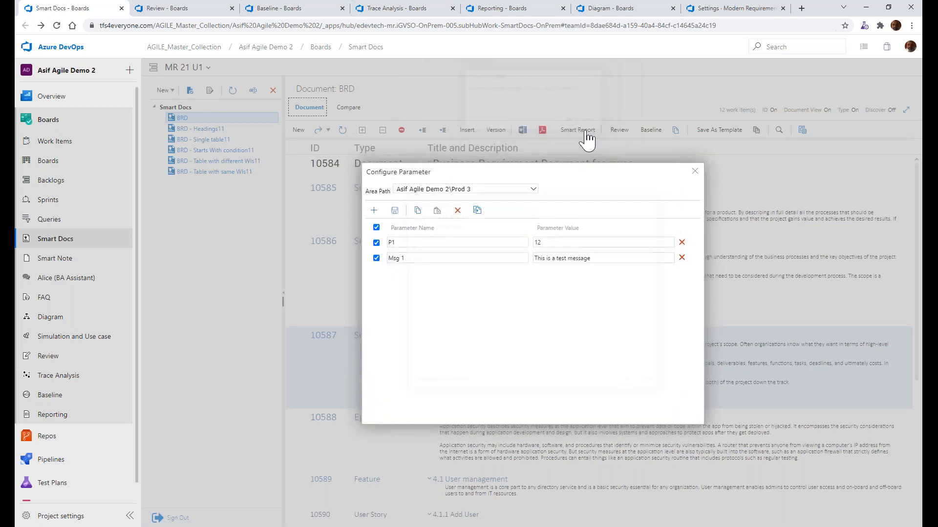
click(695, 171)
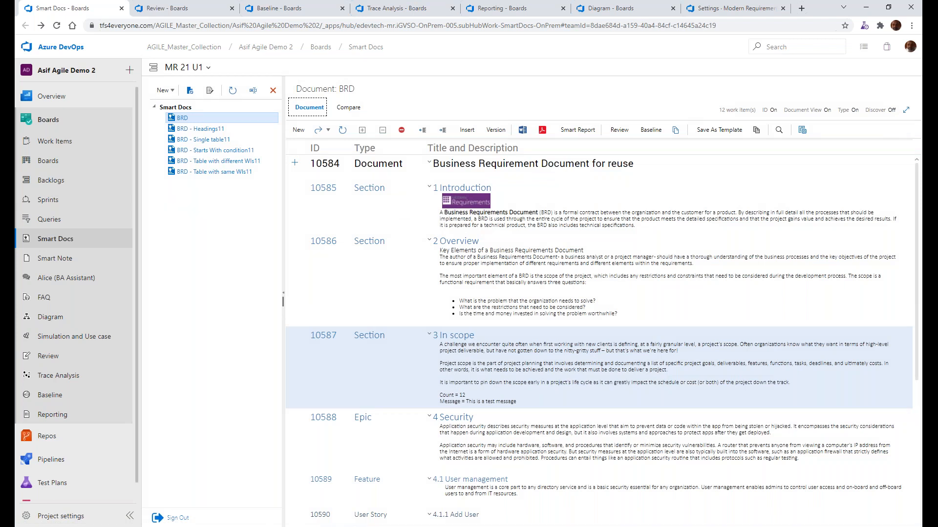
Switch to PowerPoint and highlight the bullet "Review status: shown in"
key(alt+Tab)
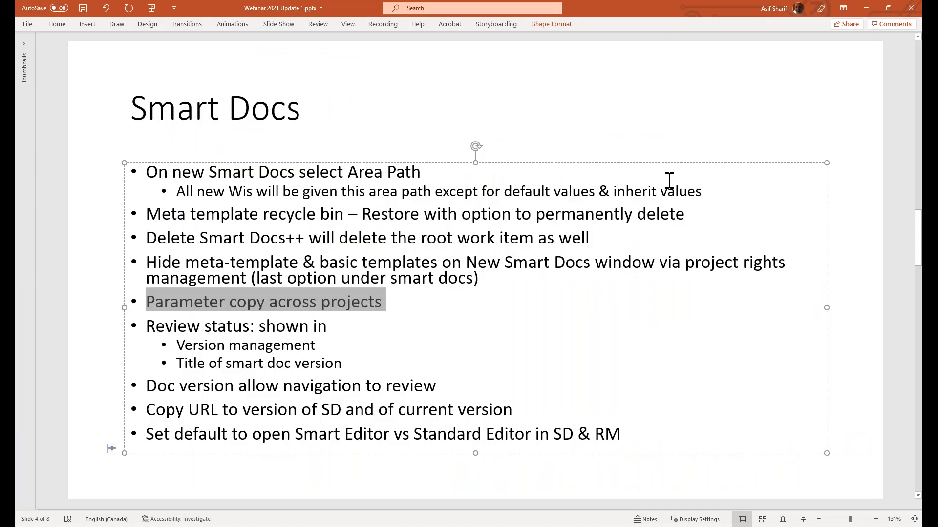
double_click(199, 326)
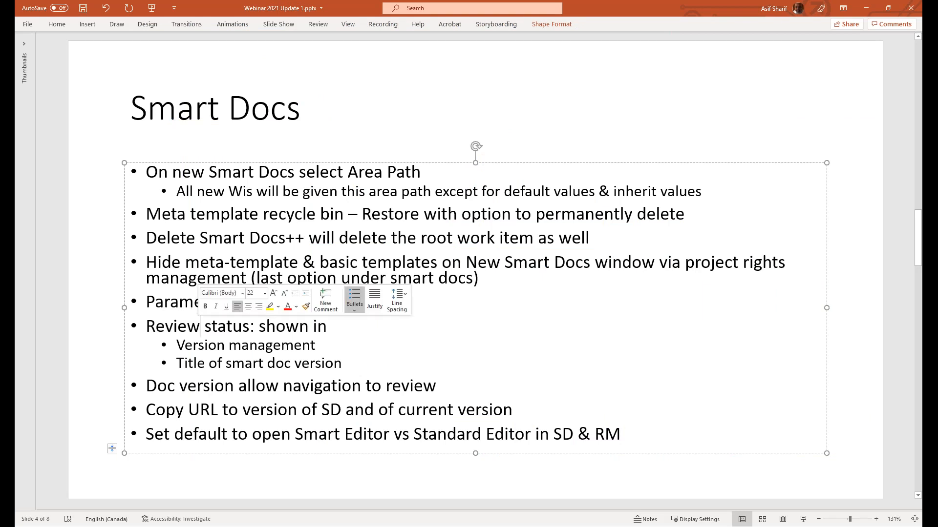
triple_click(199, 326)
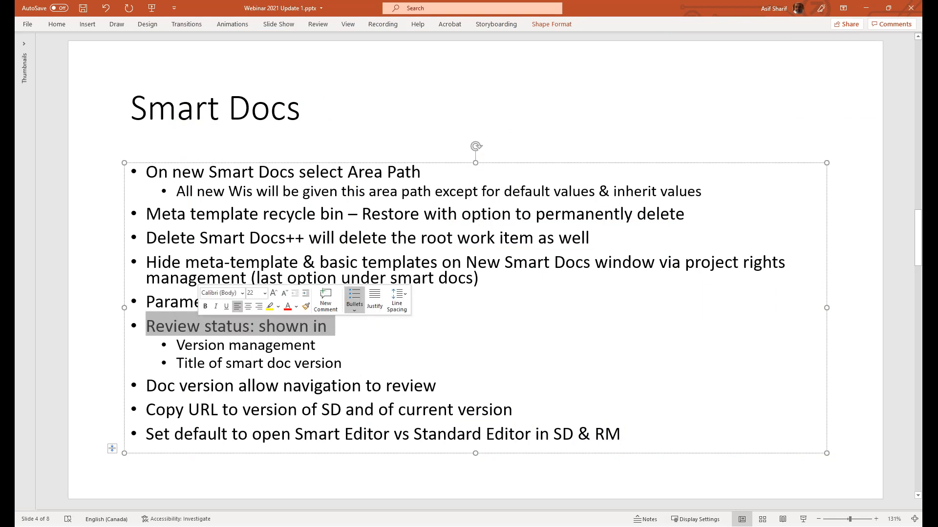
Switch to Azure DevOps, turn off the Type column of the BRD smart doc and open its version management
key(alt)
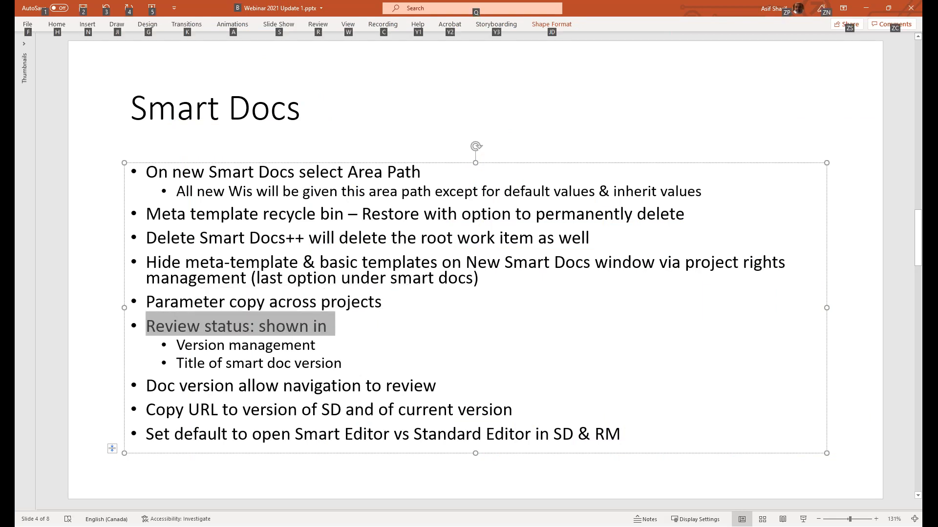
key(alt+Tab)
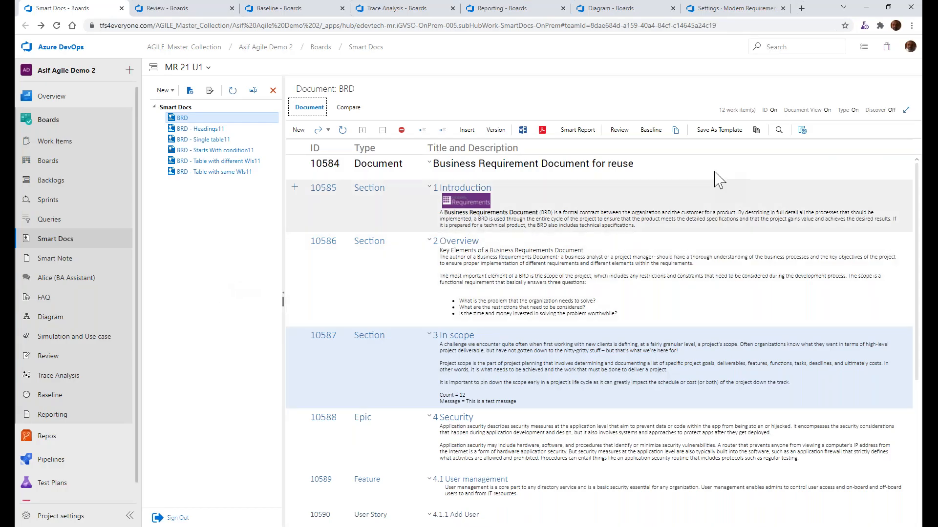
click(856, 110)
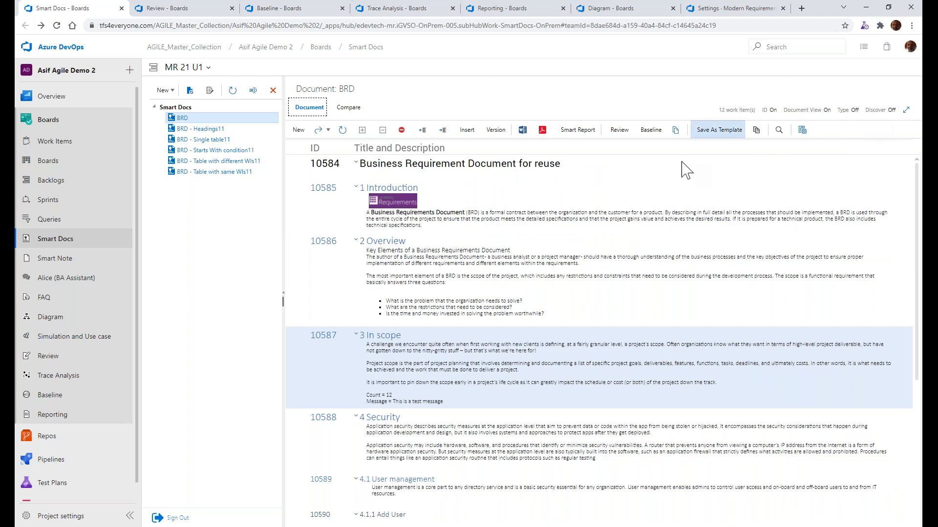
click(495, 131)
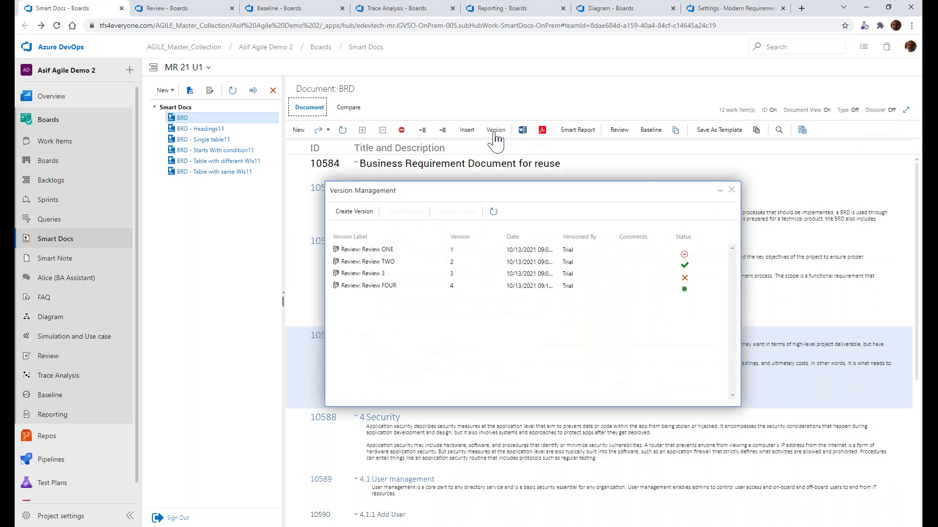
Examine the review status icons in the version list, from Review ONE to Review FOUR
click(404, 251)
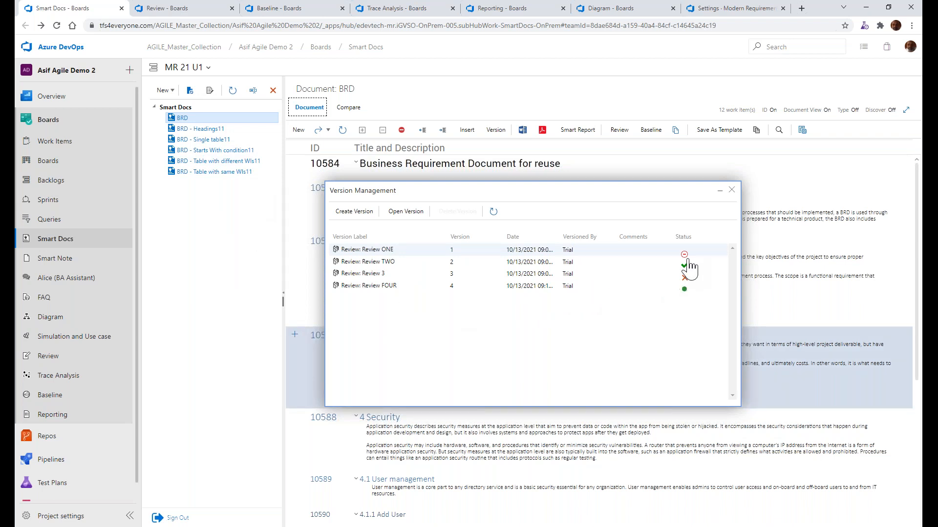
mouse_move(685, 258)
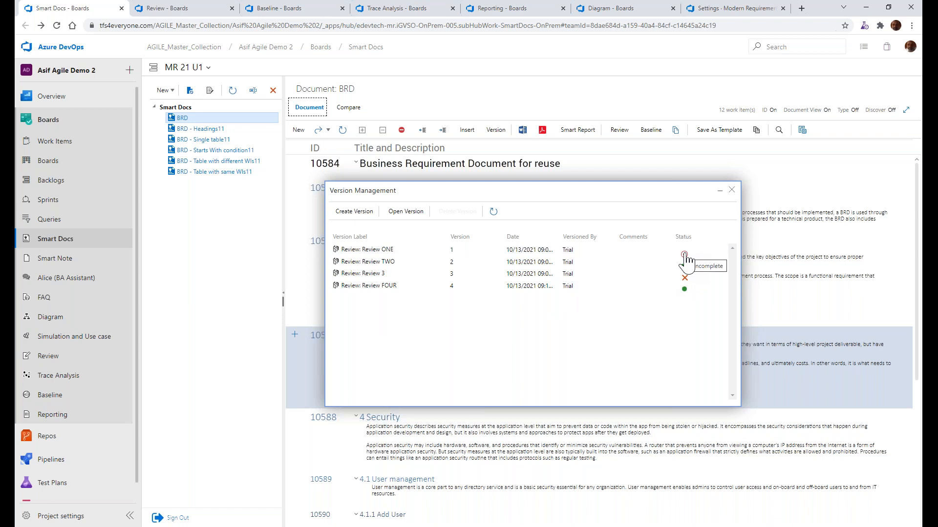
click(685, 257)
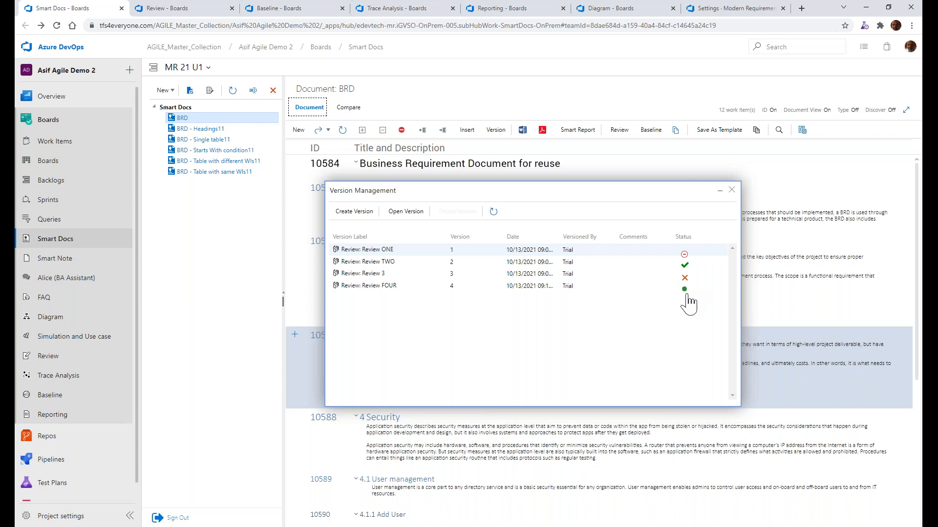
mouse_move(686, 297)
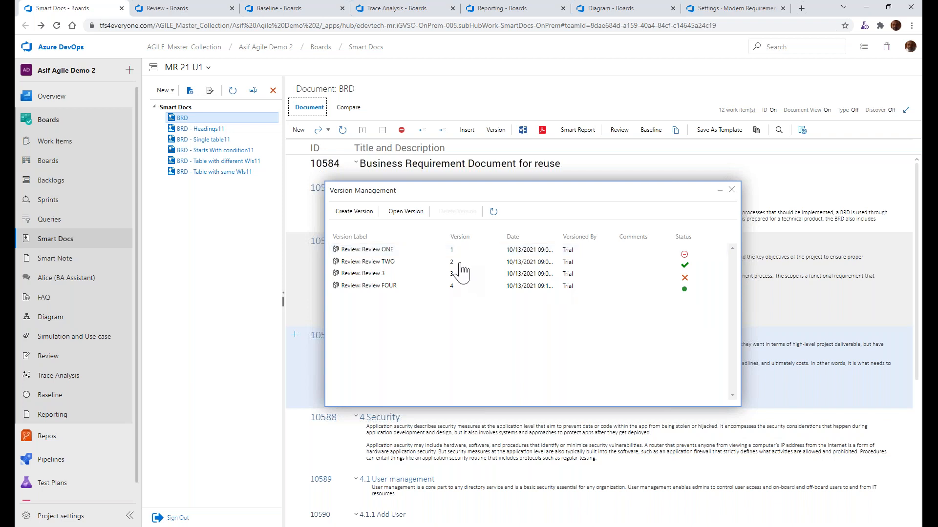
Open version 2, labelled Review TWO, of the BRD smart doc and close the version management
click(440, 262)
click(406, 211)
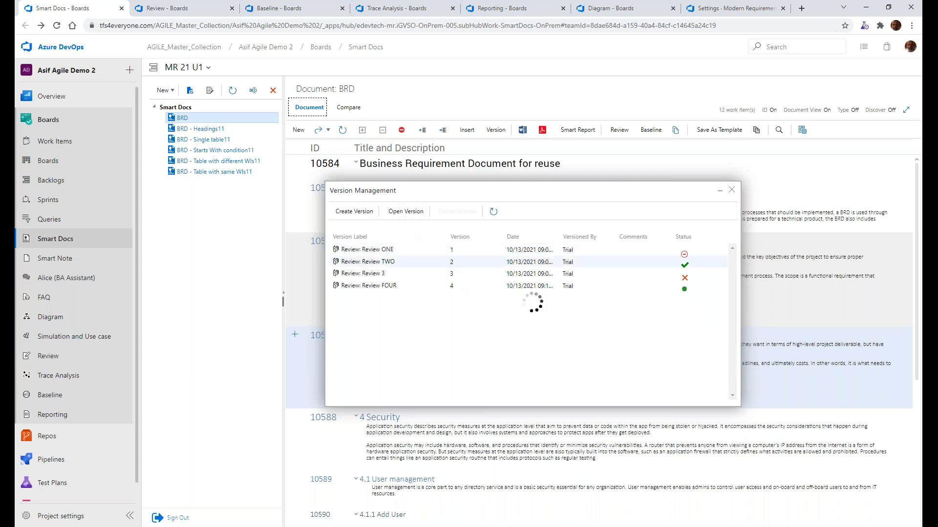
click(731, 190)
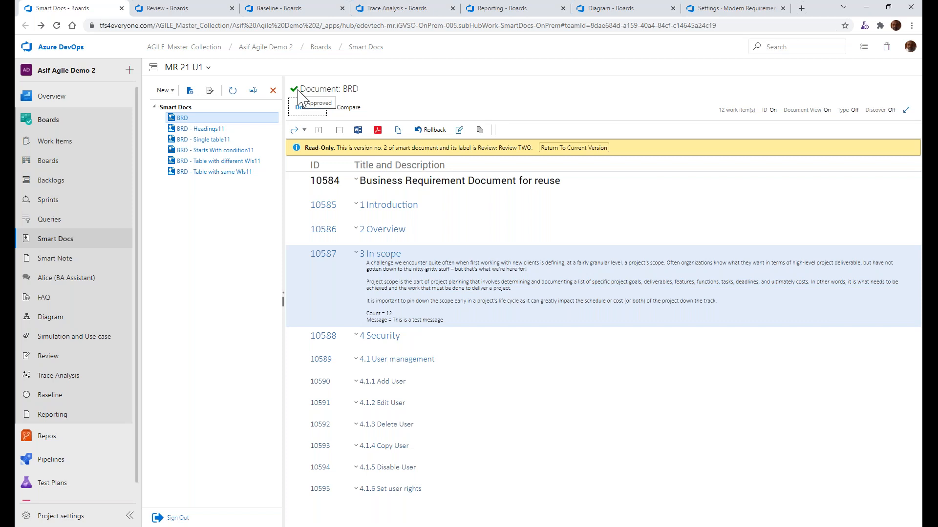
Open the review linked to this version, inspect its List View and Smart Docs View, and return to the Smart Docs page
click(459, 130)
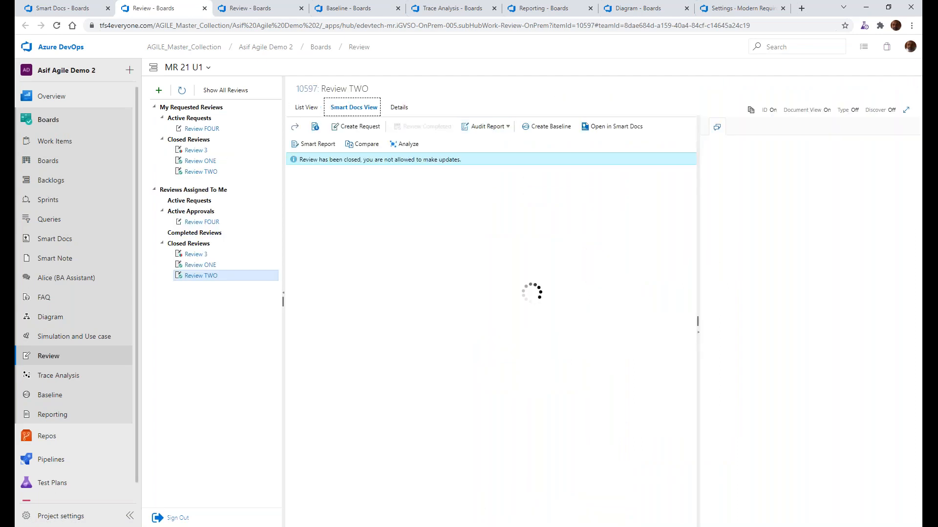
click(467, 128)
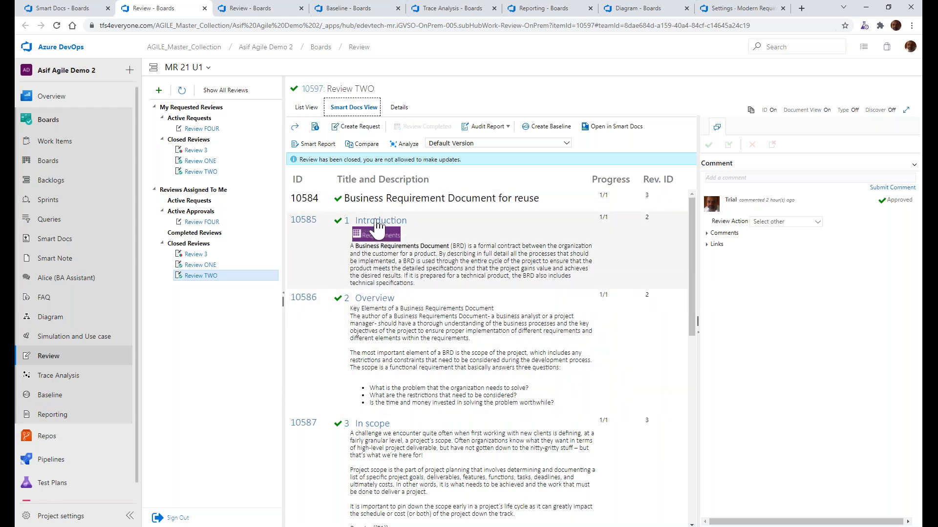
click(306, 107)
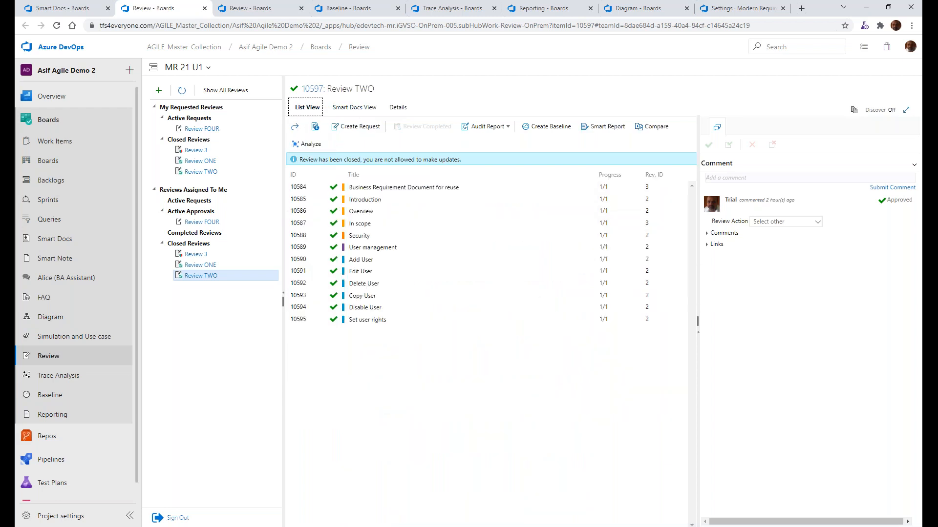
click(348, 108)
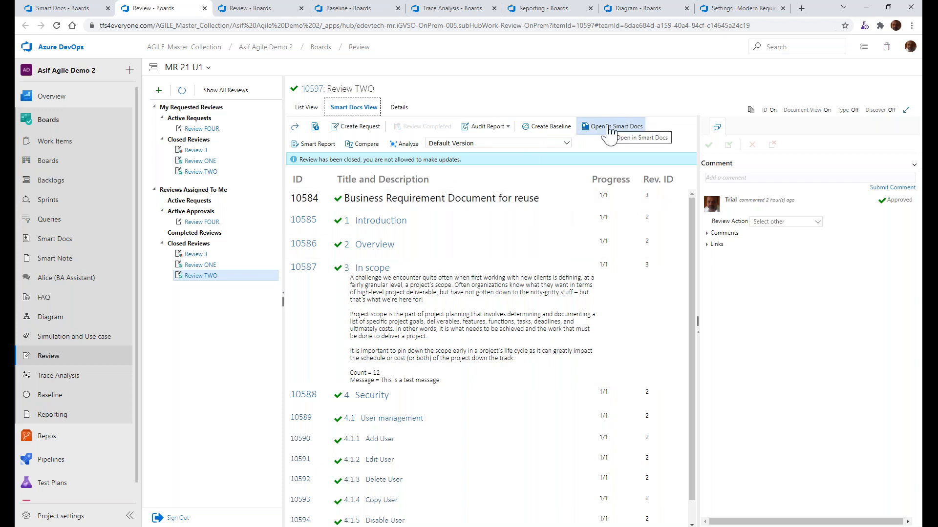
click(578, 128)
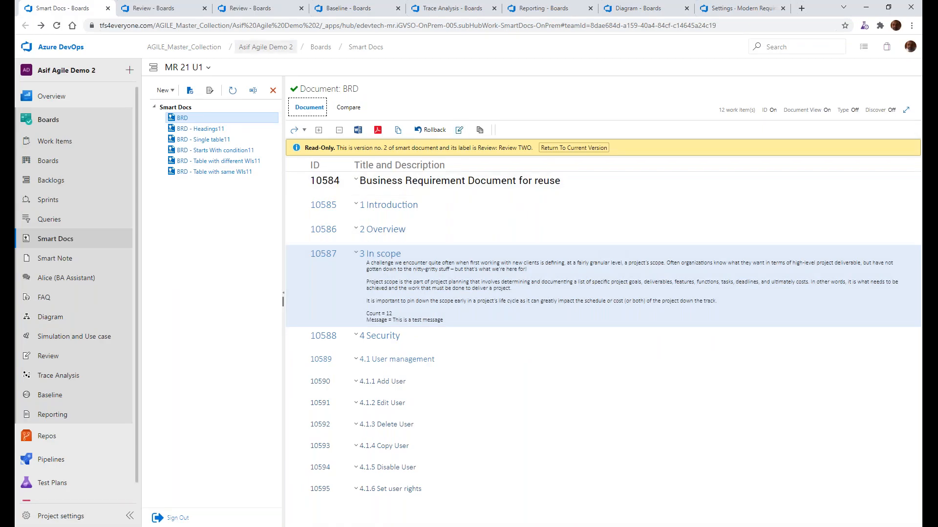
click(260, 8)
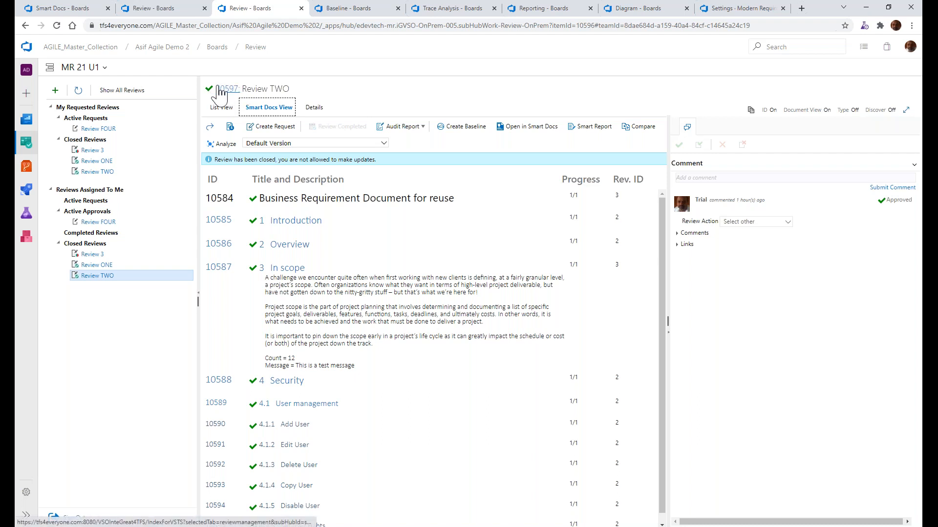
click(57, 10)
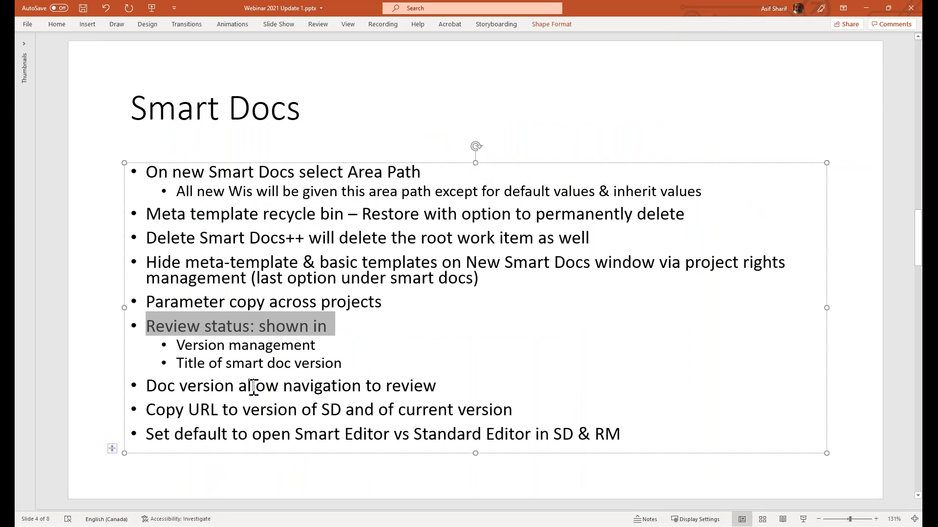
Switch to PowerPoint and highlight "version" in the "Copy URL" bullet, followed by the whole "Set default to open Smart Editor vs Standard Editor" bullet
double_click(245, 408)
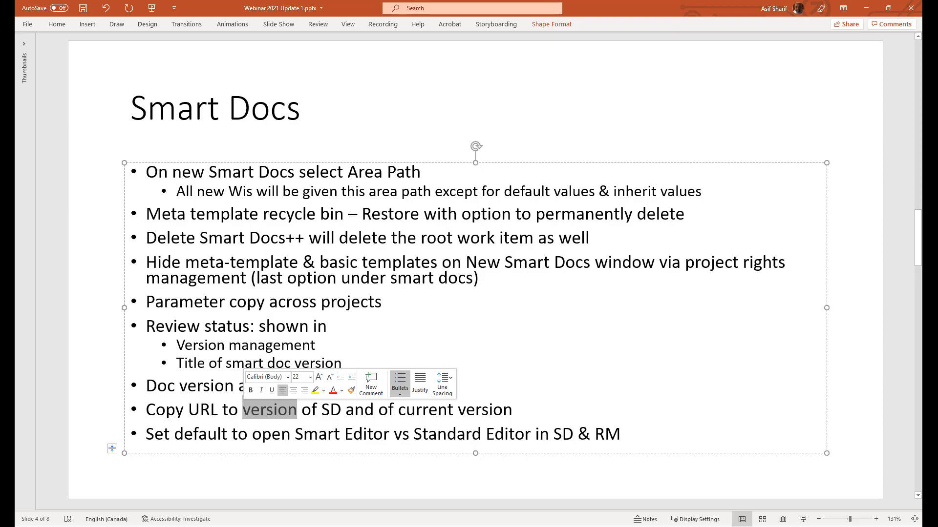
key(alt+Tab)
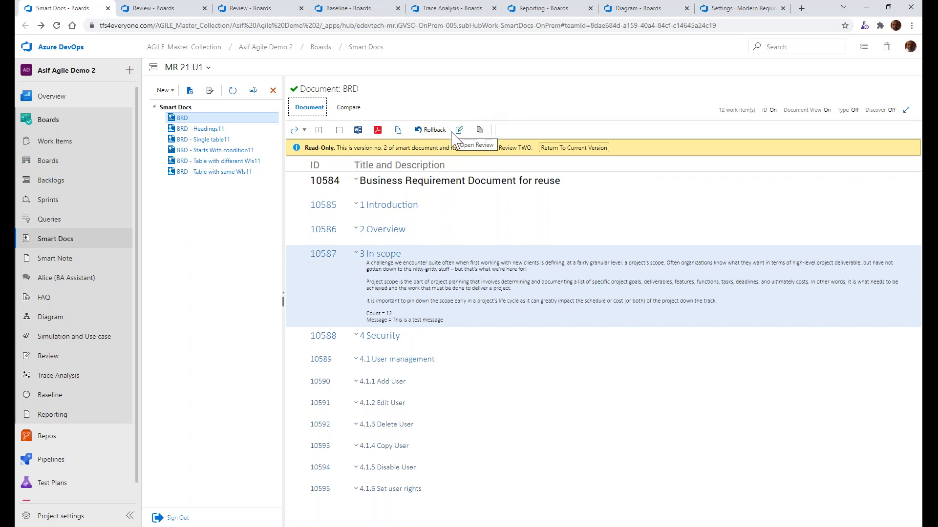
key(alt+Tab)
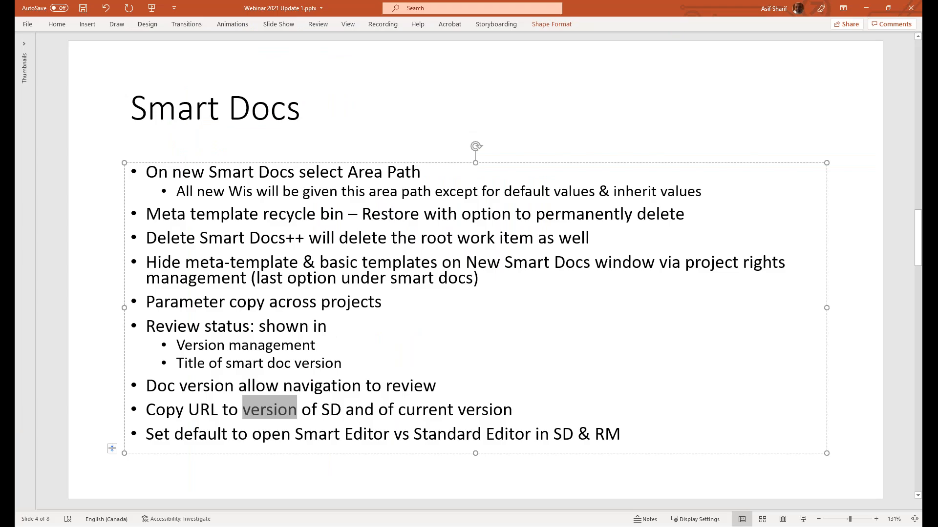
triple_click(327, 435)
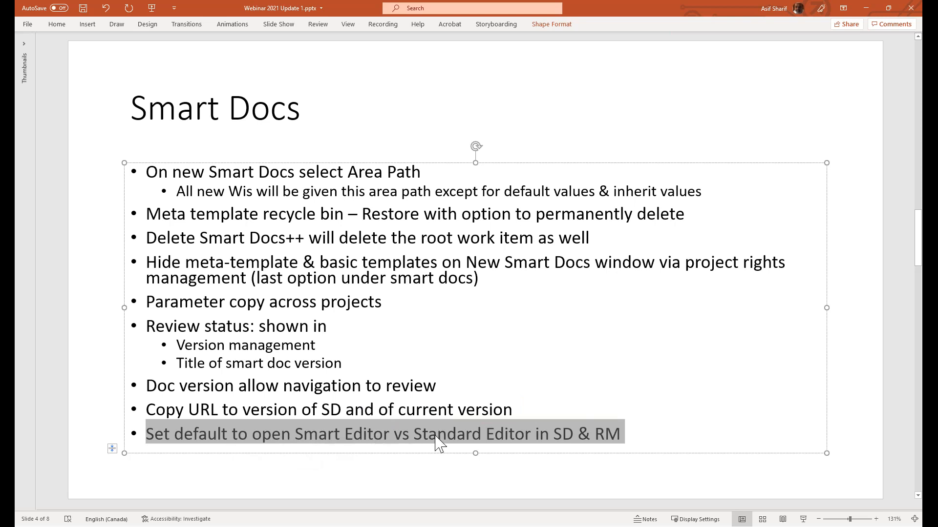
Switch to Azure DevOps, return to the current BRD version, and open and close the Introduction section's work item in the standard editor
key(alt+Tab)
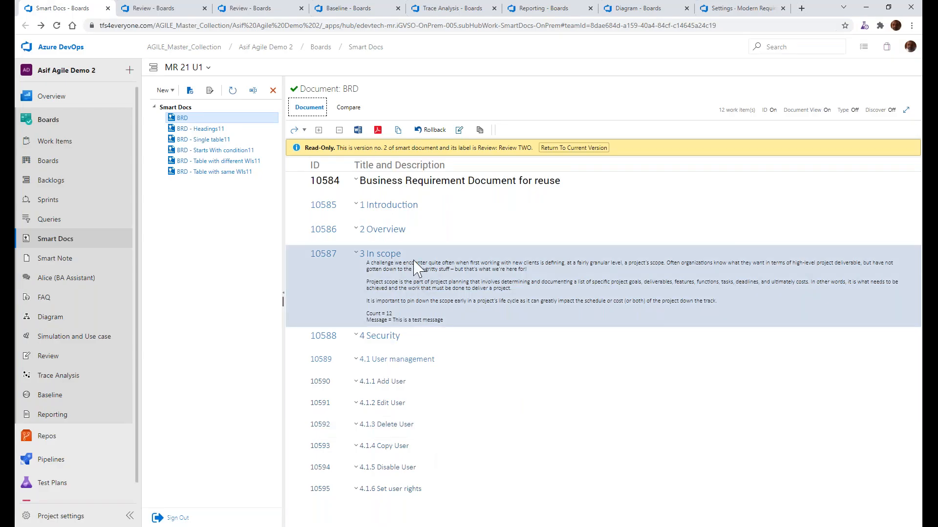
click(552, 148)
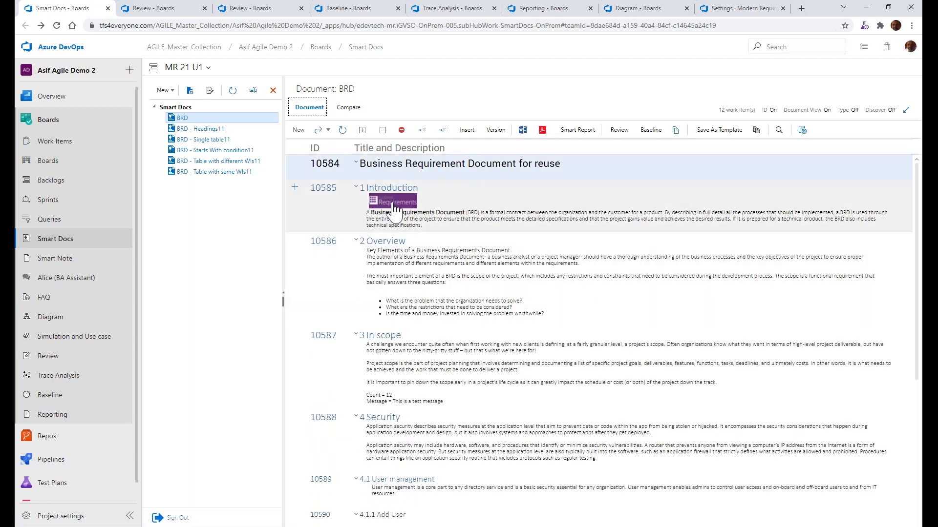
click(394, 212)
right_click(394, 210)
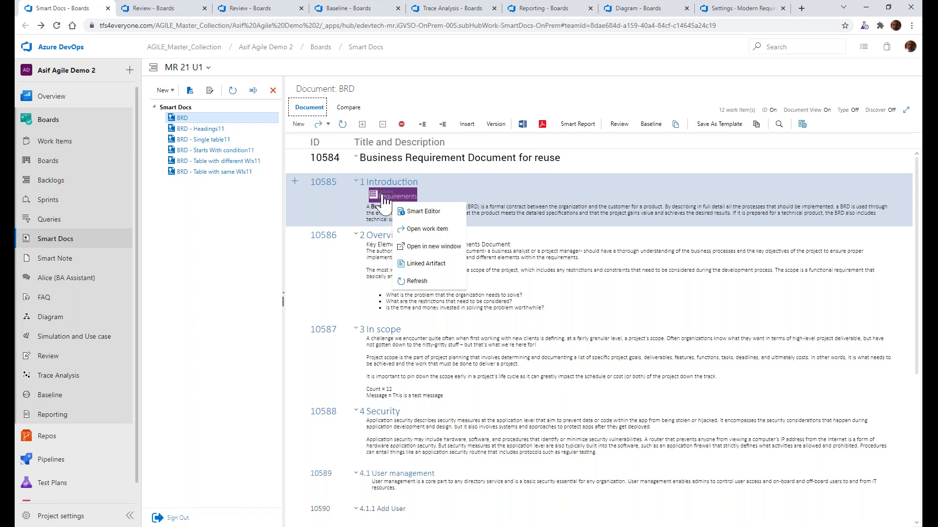
click(423, 235)
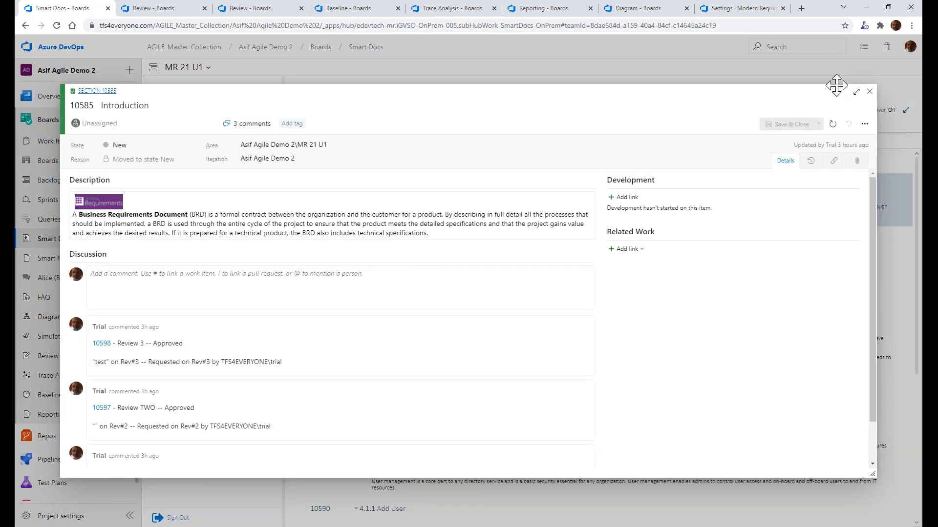
click(869, 91)
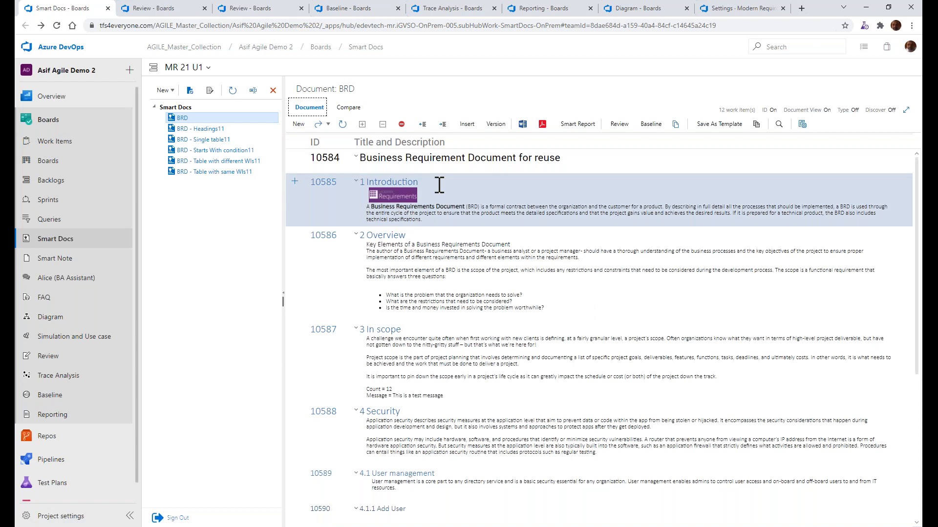
In the Modern Requirements4DevOps settings, point out the option to open work items in the ADO/TFS editor on double clicking and switch back to PowerPoint
click(713, 11)
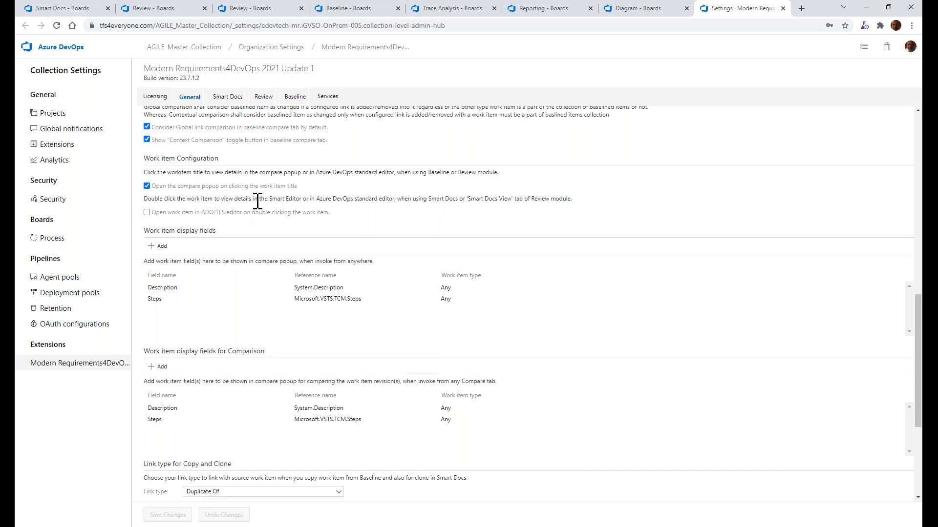
click(147, 212)
click(147, 215)
key(alt+Tab)
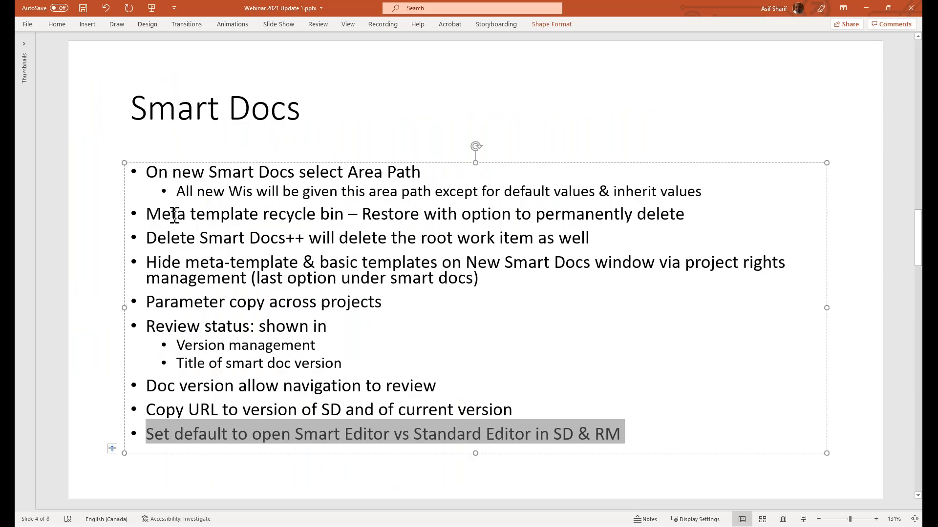
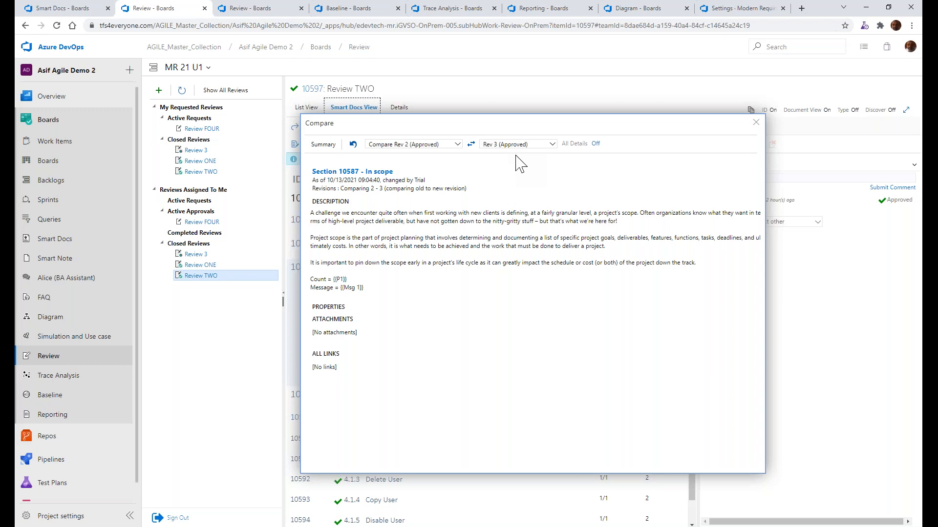
Close the revision comparison, show the Baseline slide in PowerPoint, and open the Baseline page in Azure DevOps
click(755, 122)
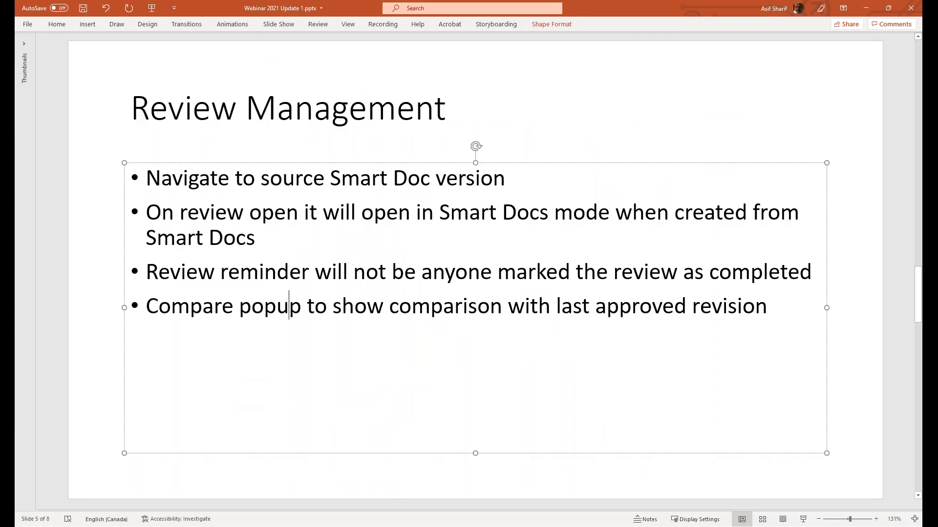
key(Page_Down)
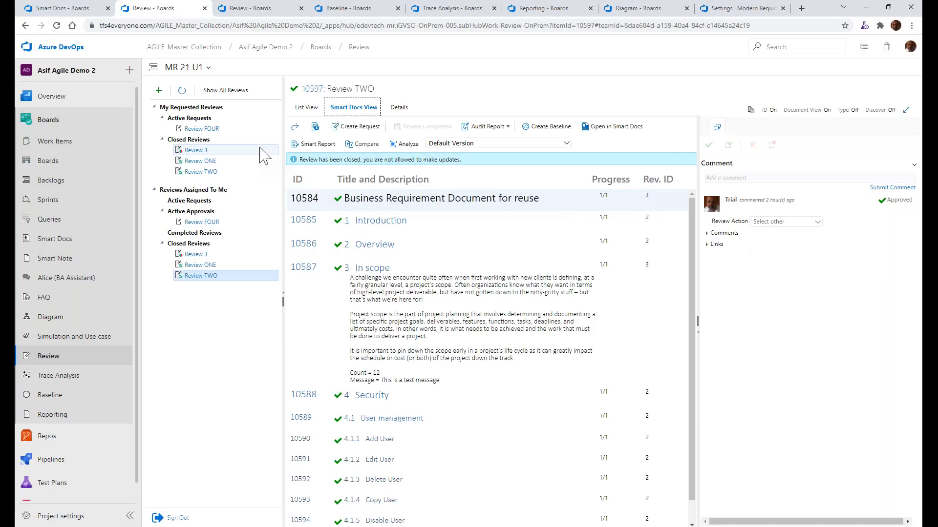
click(342, 10)
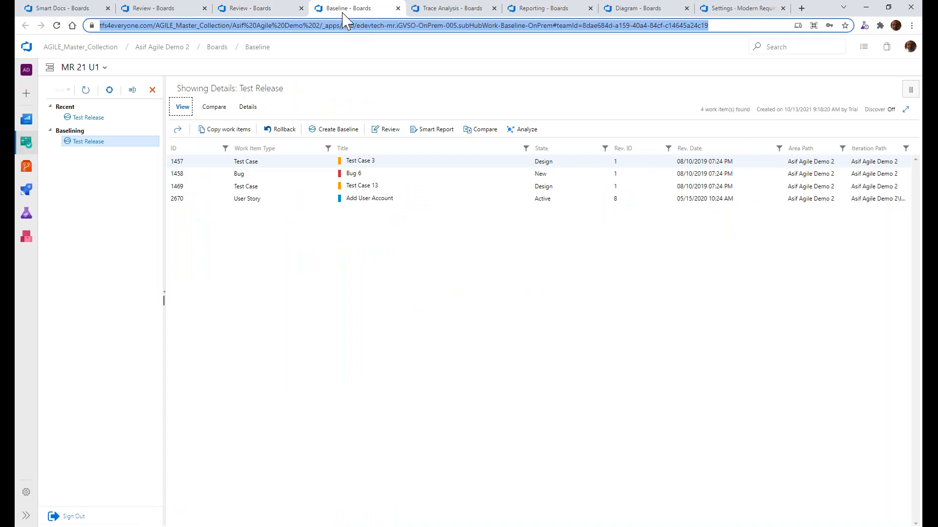
click(272, 245)
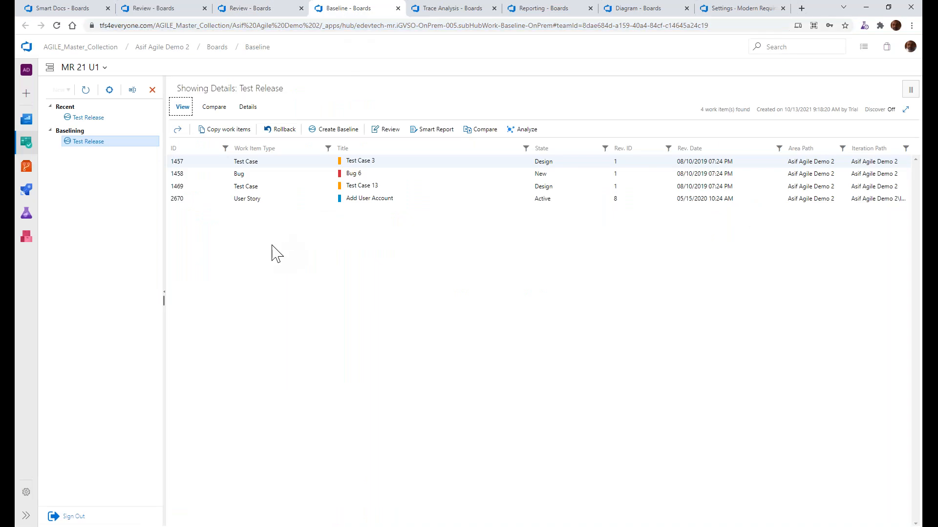
Start a new baseline under Baselining named "test" with the description "test desc" and proceed to work item selection
click(130, 133)
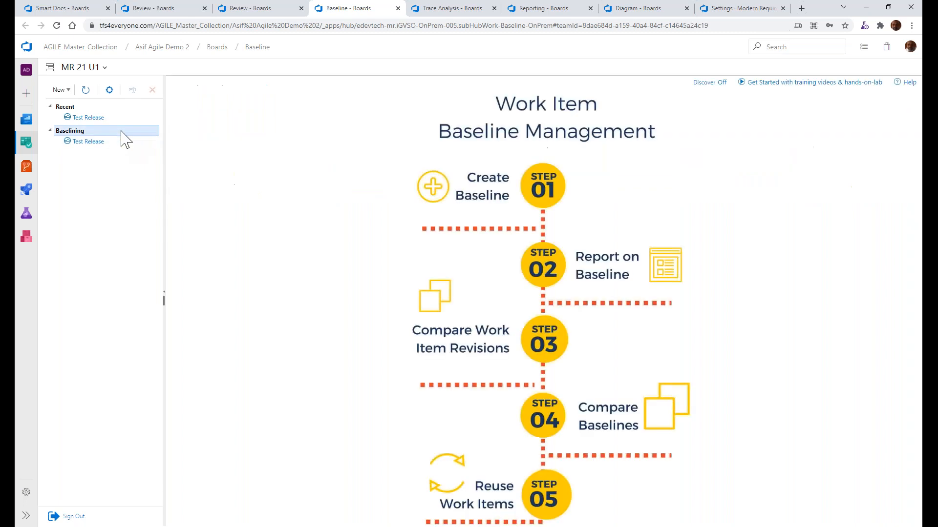
click(61, 90)
click(76, 142)
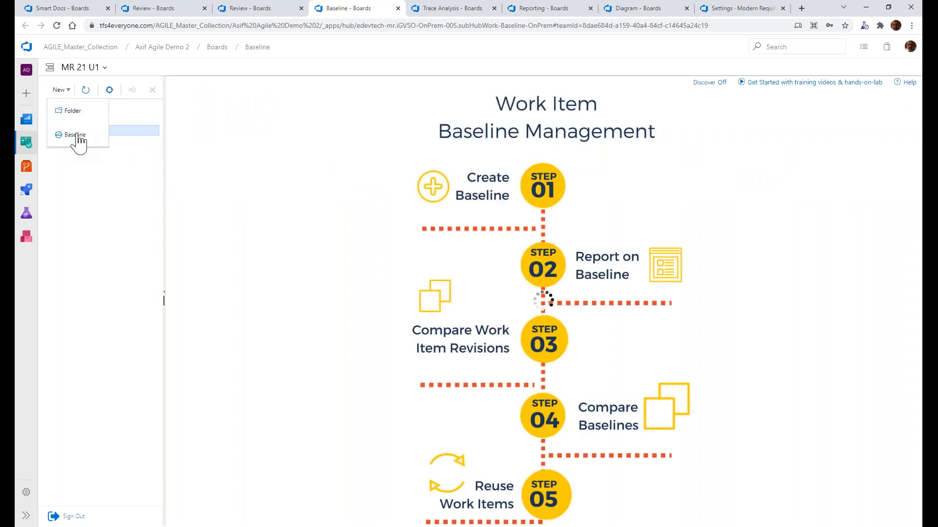
text(test)
click(489, 287)
text(test desc)
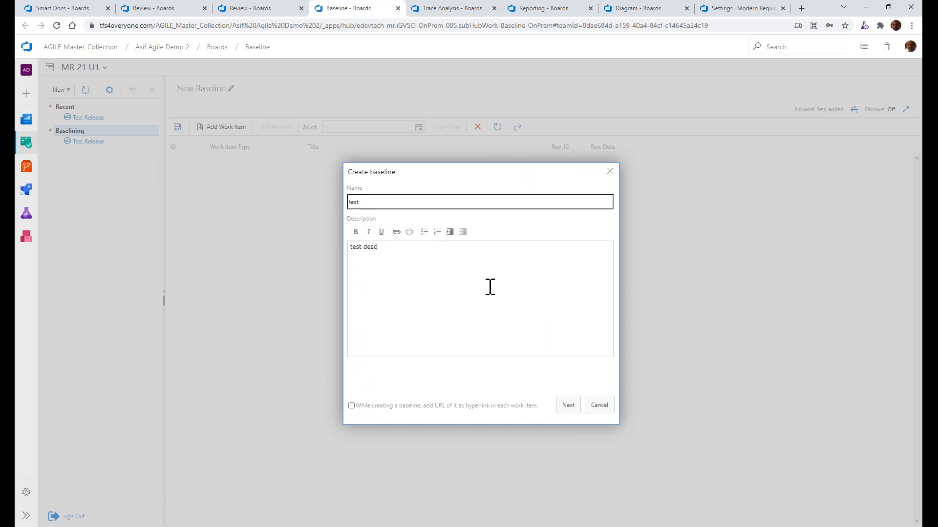
click(567, 406)
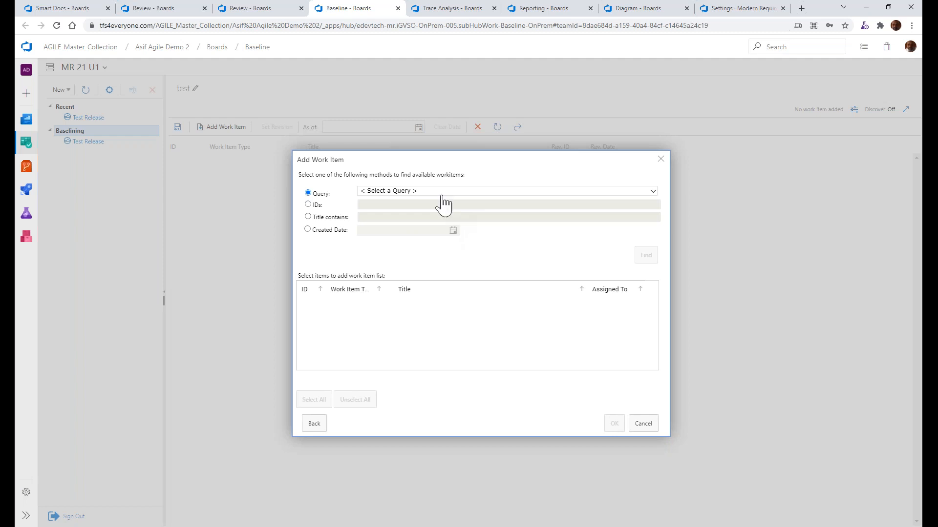
Skip adding work items, show the new baseline's editable name and description, and return to the Test Release baseline
click(639, 424)
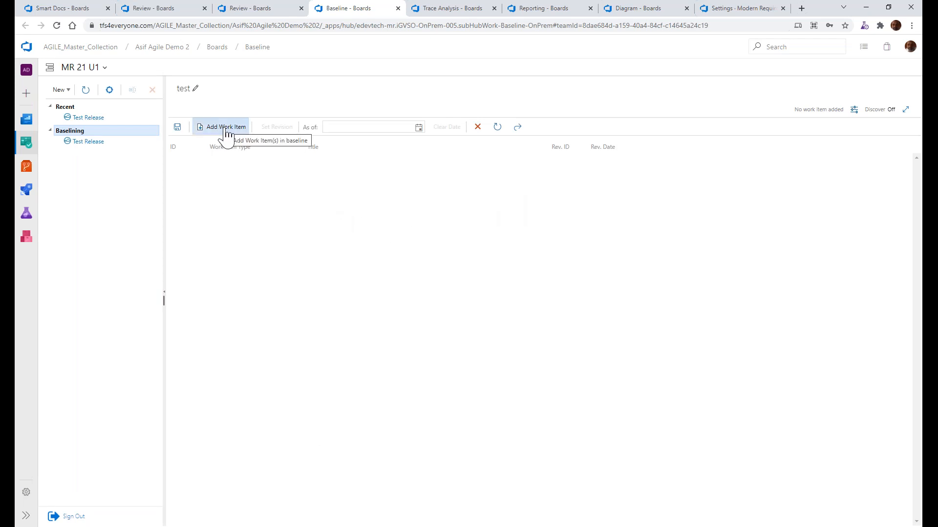
click(195, 90)
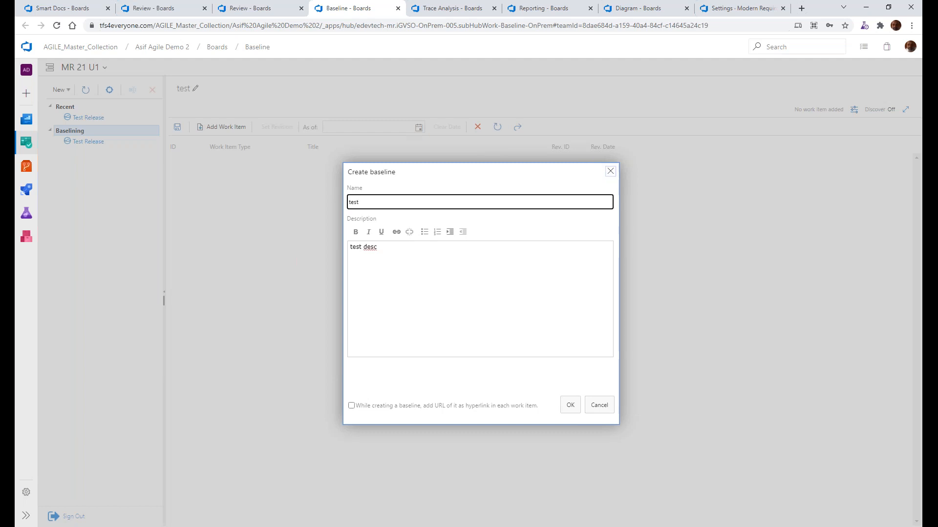
click(610, 171)
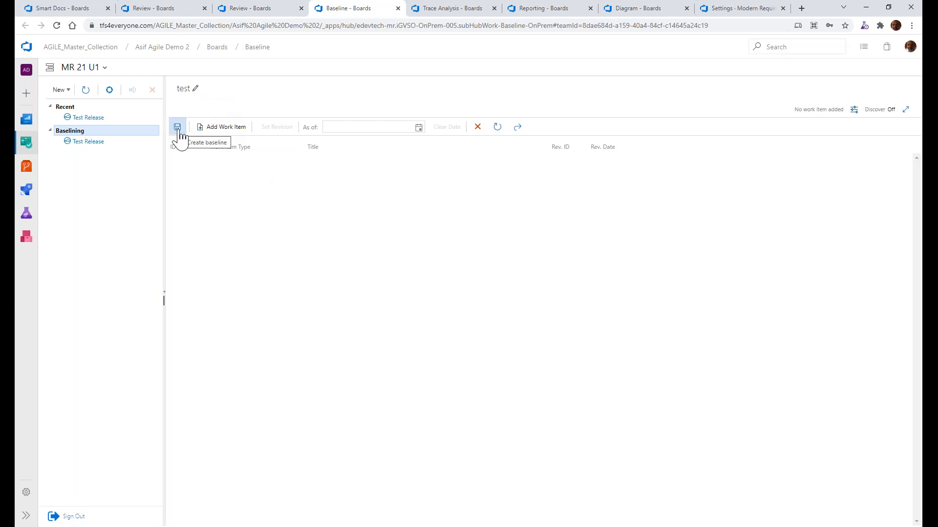
click(137, 142)
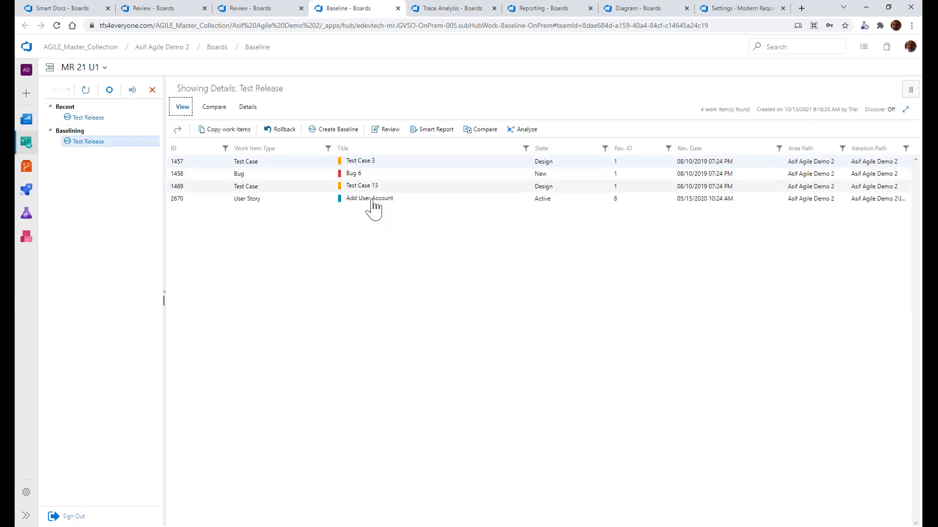
Check the Baseline slide in PowerPoint, and in Azure DevOps show the save formats for Test Release's difference report against the current version
key(alt+Tab)
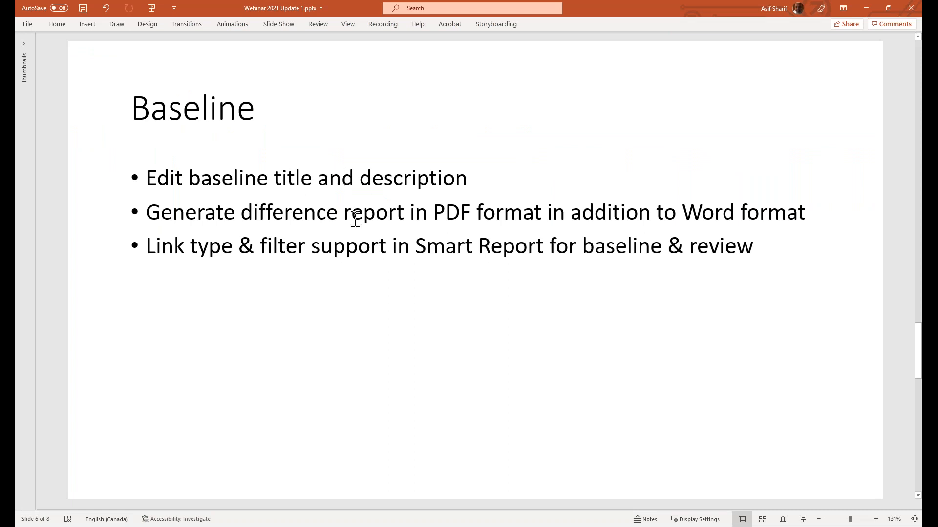
key(alt+Tab)
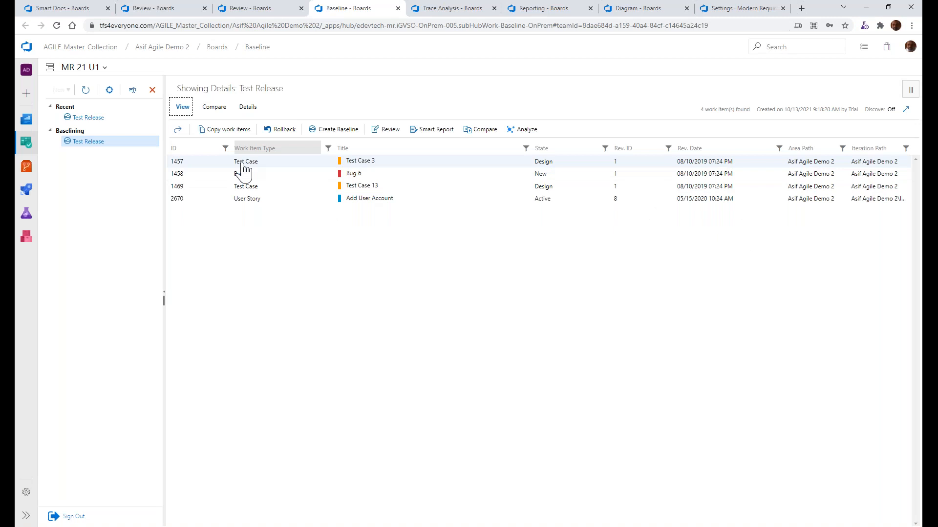
click(214, 108)
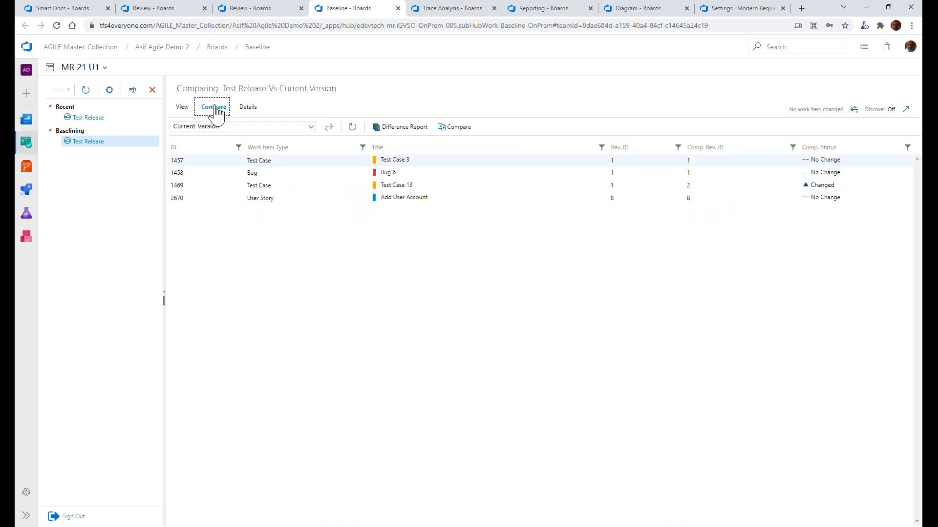
click(416, 142)
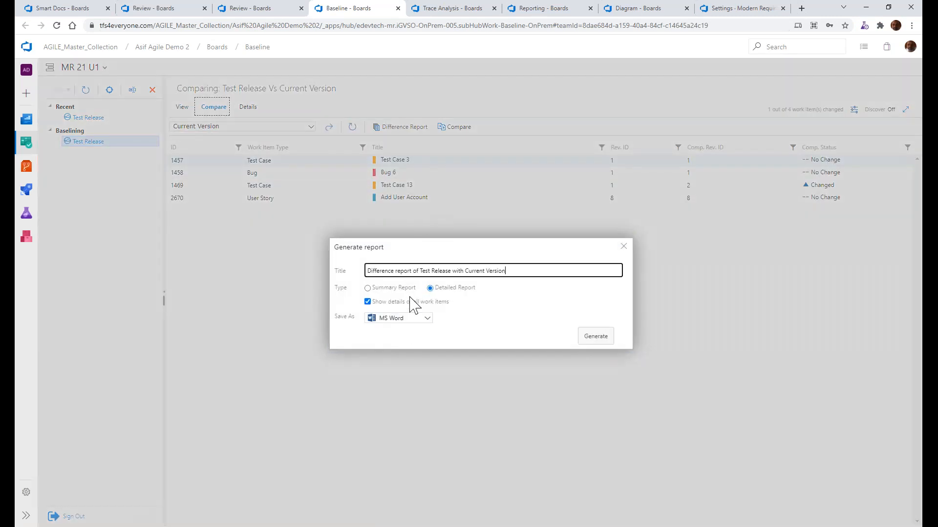
click(408, 319)
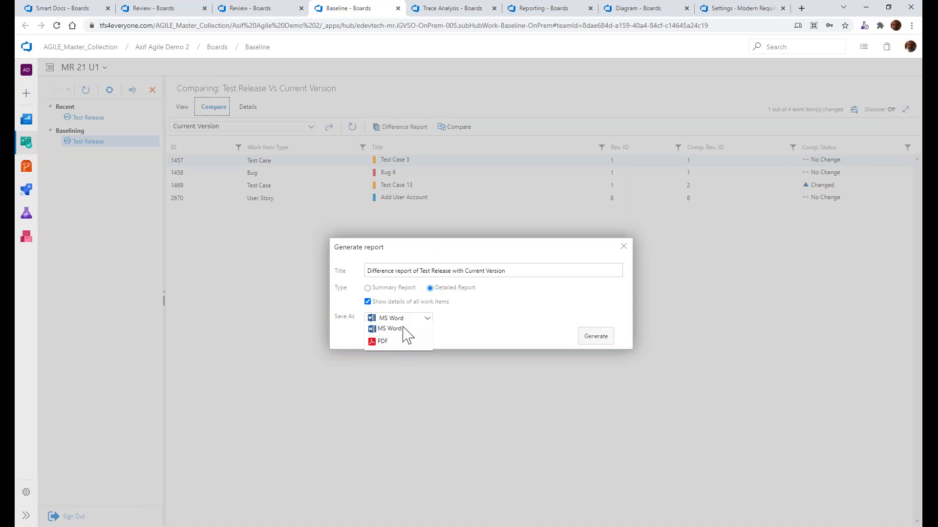
click(505, 306)
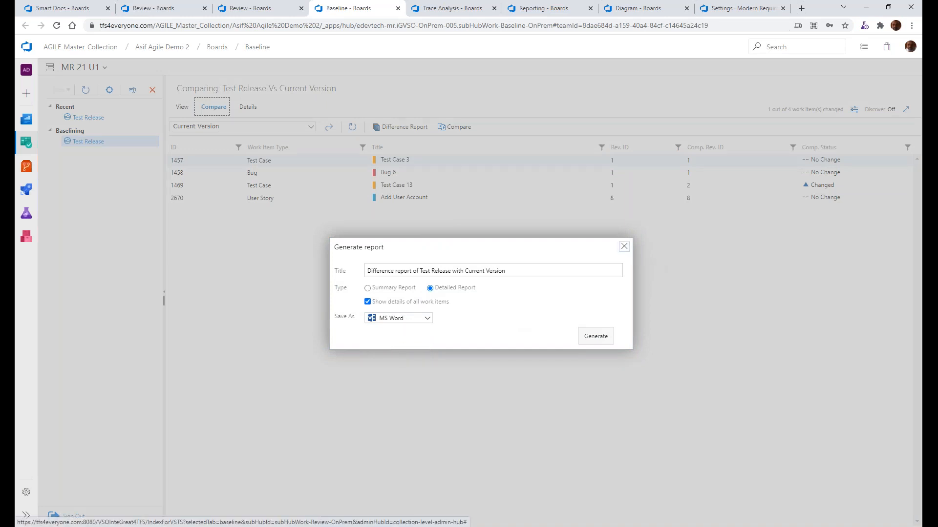
click(624, 246)
Consult the Baseline slide again and generate a Smart Report of Test Release in Azure DevOps with the "US to TC to Bug" report part
key(alt+Tab)
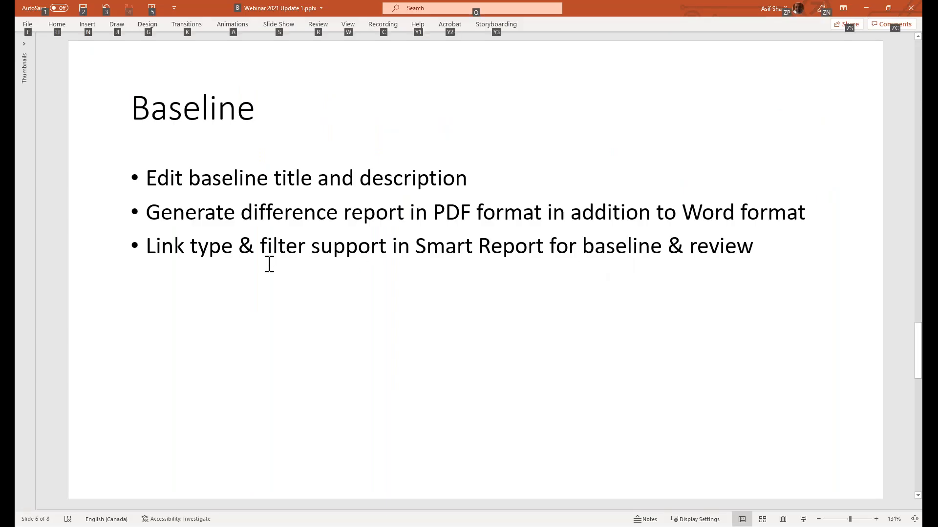
key(alt+Tab)
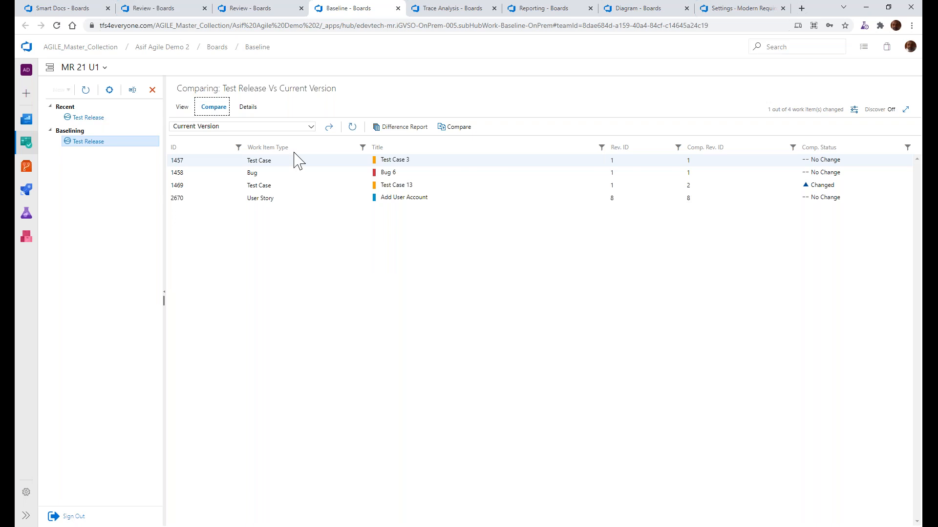
click(182, 107)
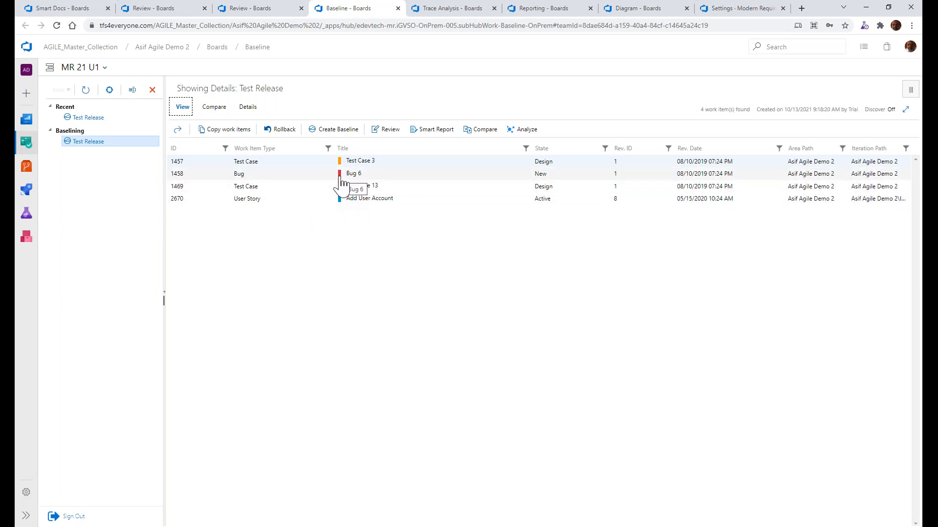
click(416, 130)
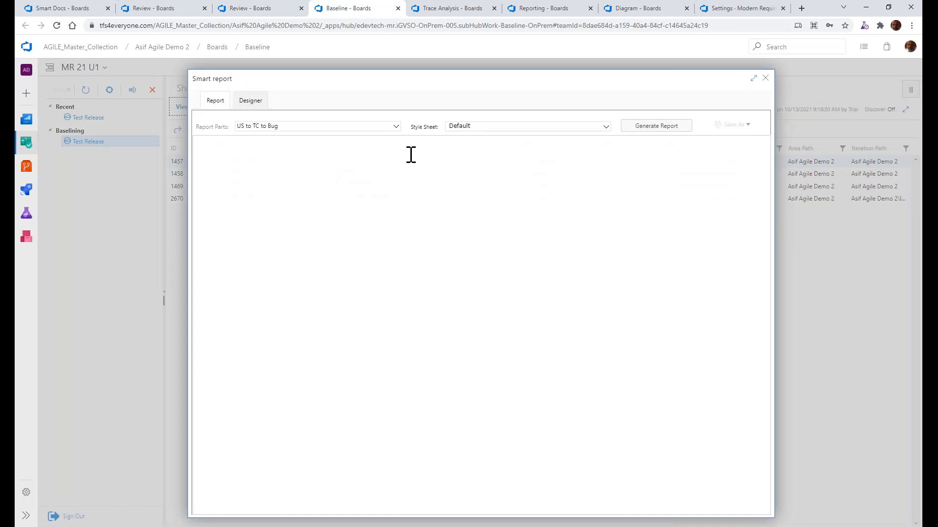
click(247, 103)
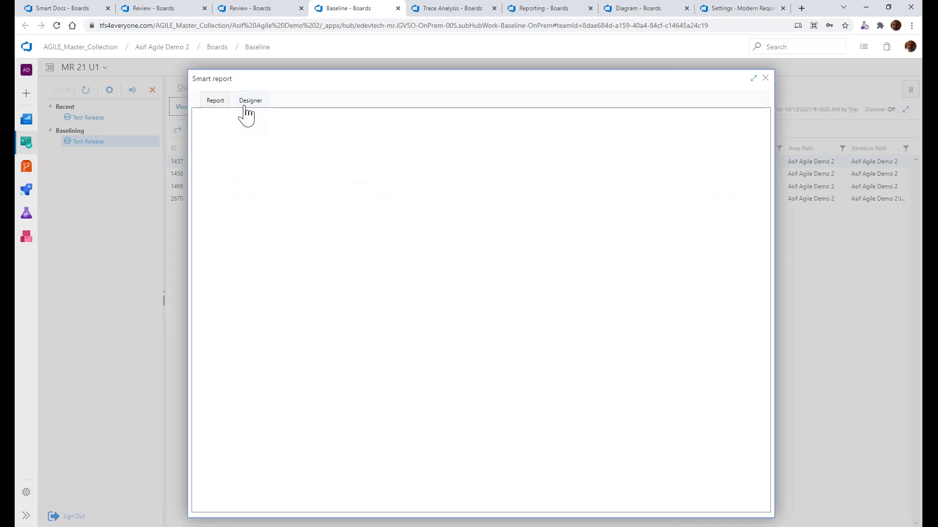
click(232, 146)
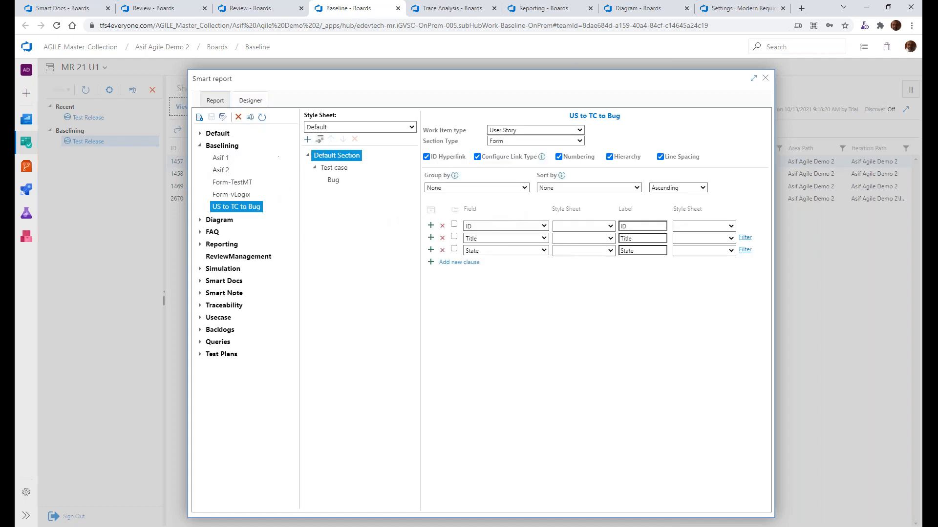
click(214, 101)
click(652, 126)
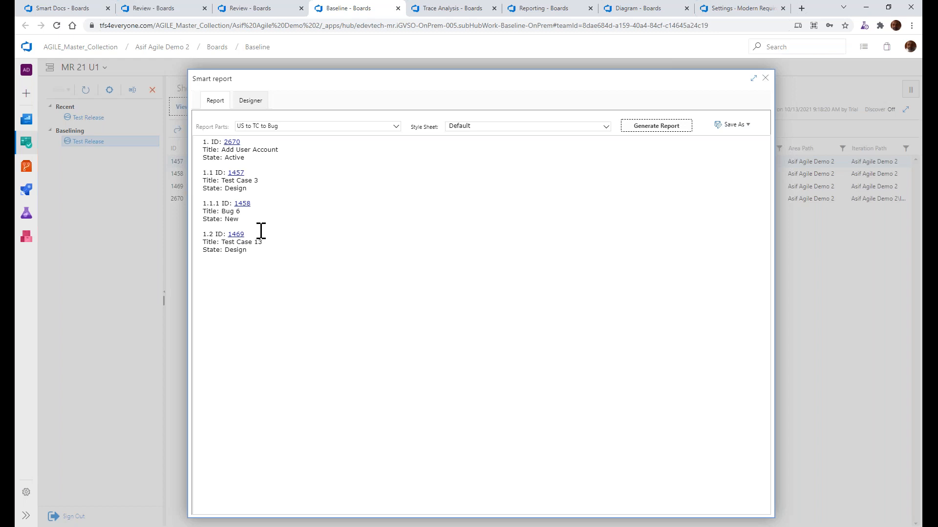
In the Smart Report designer, inspect the link types set for the Test case and Bug sections of "US to TC to Bug"
click(250, 105)
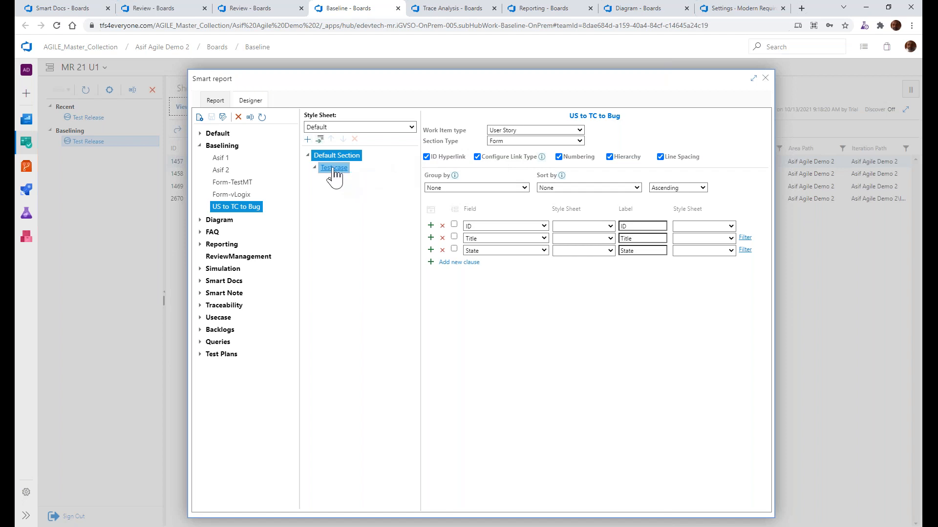
click(334, 169)
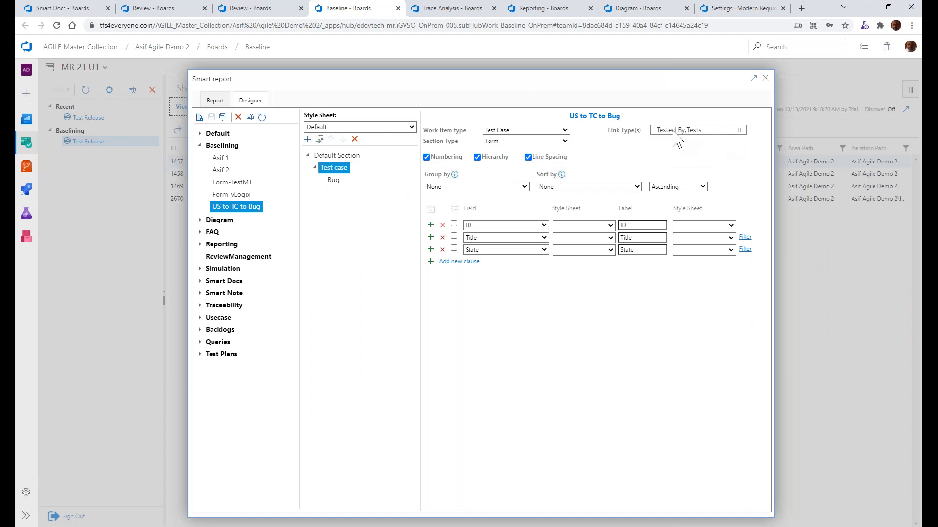
click(338, 156)
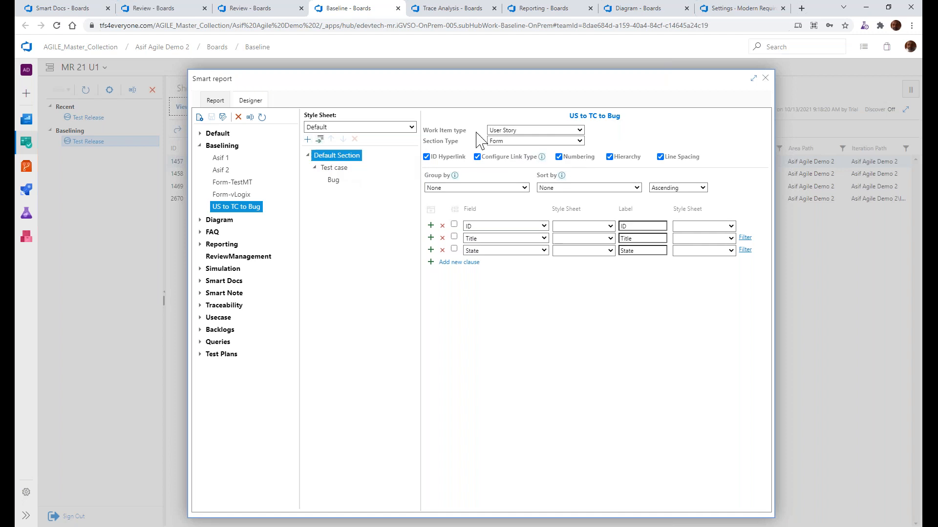
click(333, 168)
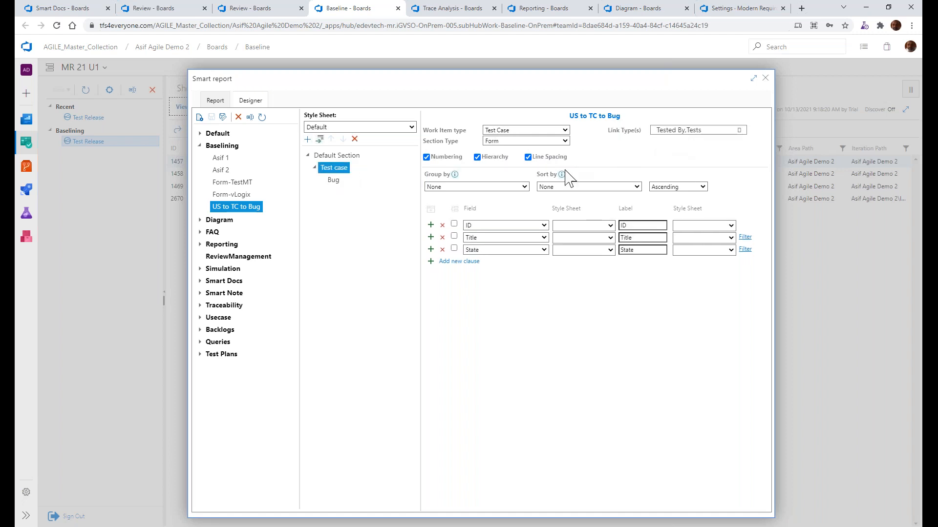
click(333, 180)
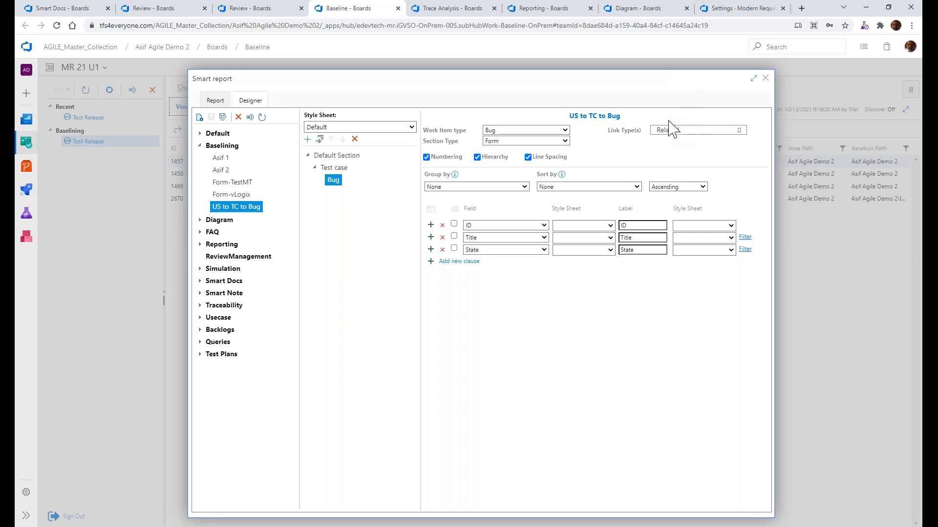
Switch to PowerPoint, highlight "baseline" in the "Link type & filter support" bullet, and return to Azure DevOps
key(alt+Tab)
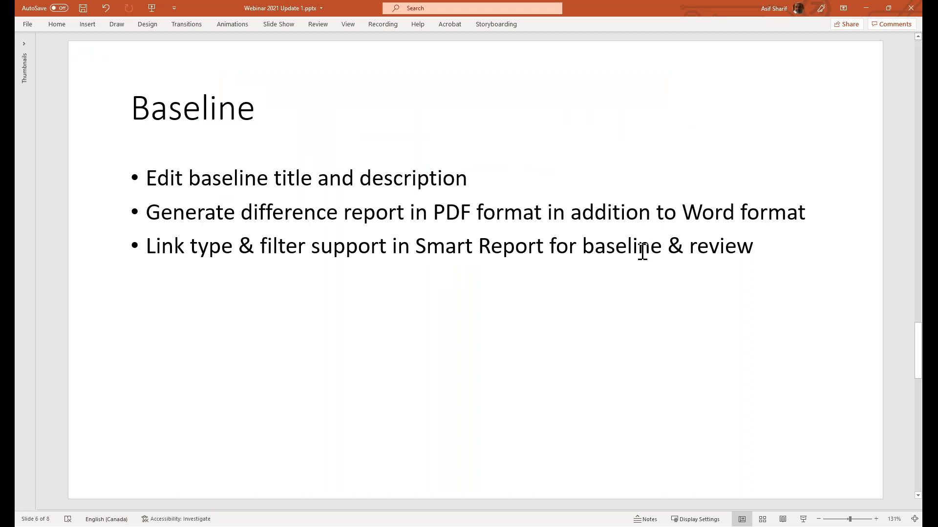
double_click(628, 245)
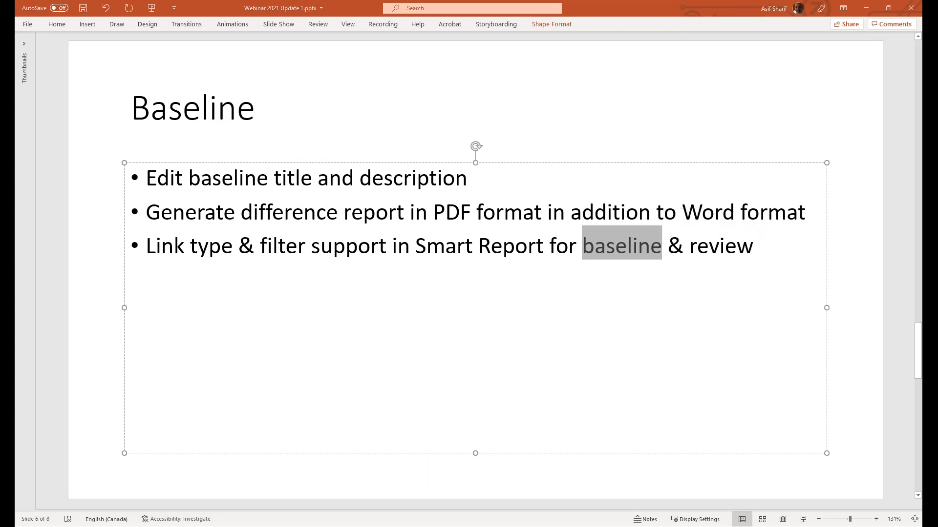
key(alt+Tab)
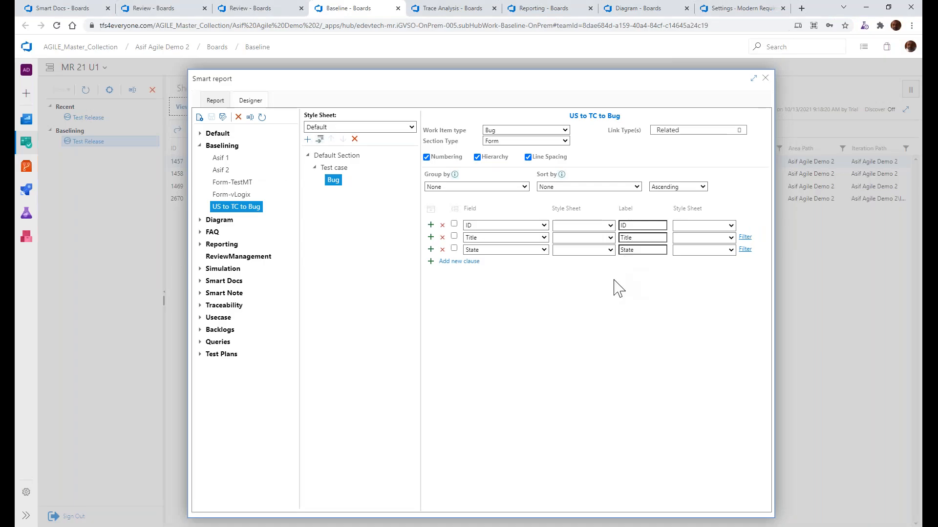
Close the Smart Report, switch to PowerPoint, and advance to the Trace Analysis slide
click(765, 79)
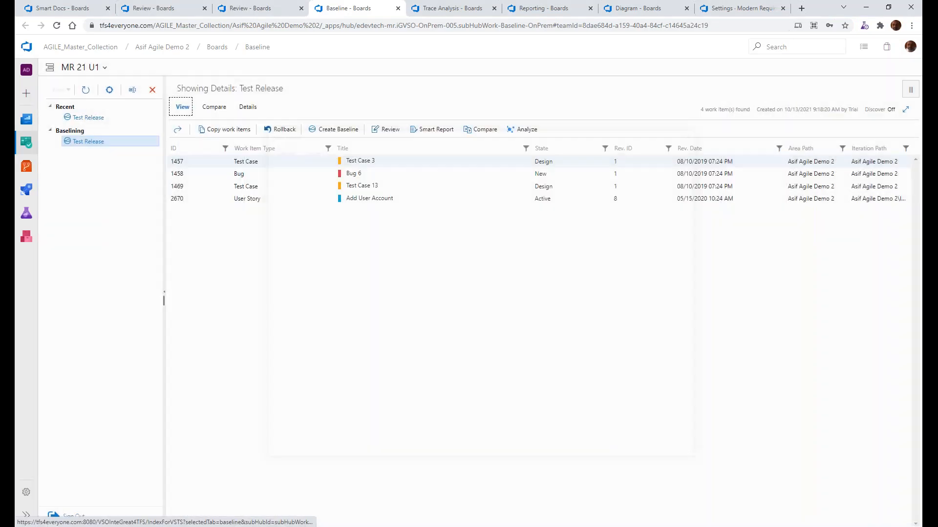
key(alt+Tab)
scroll(157, 258, down, 1)
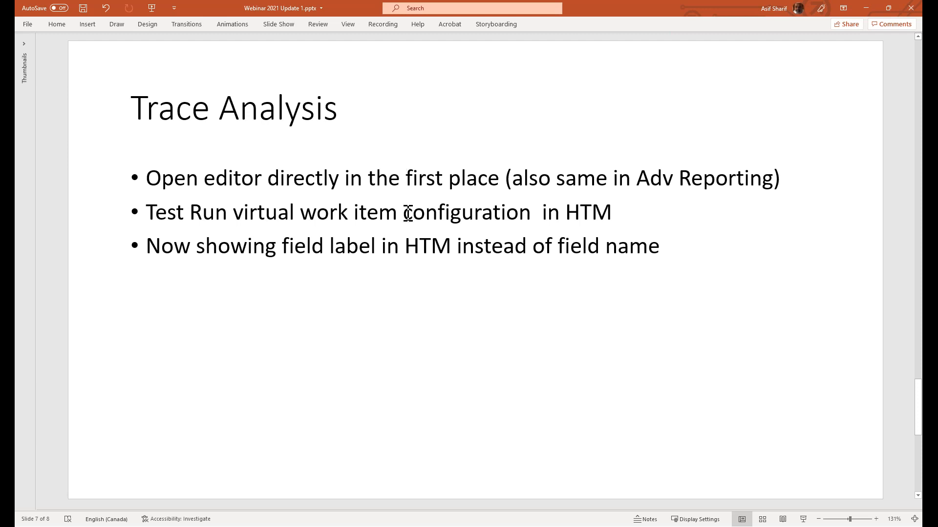
Switch to Azure DevOps and open the HM traceability matrix for editing in Trace Analysis
key(alt+Tab)
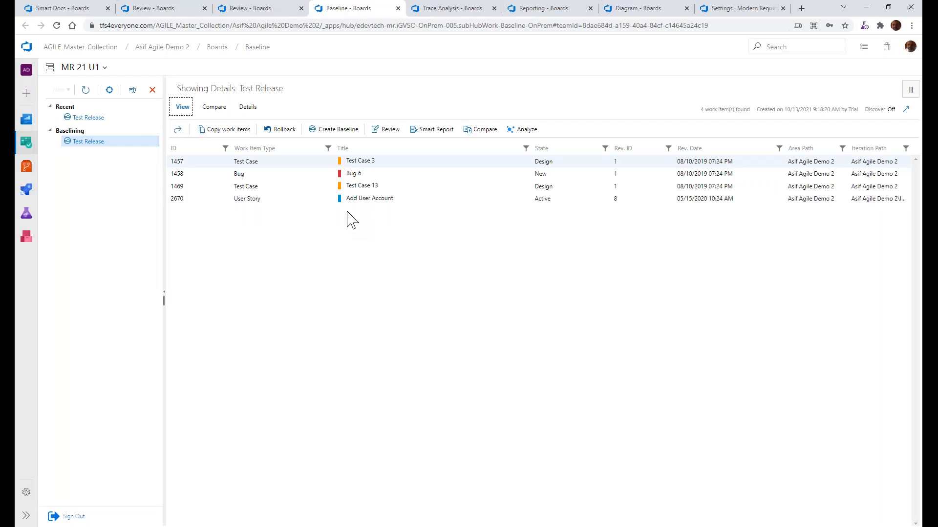
click(459, 11)
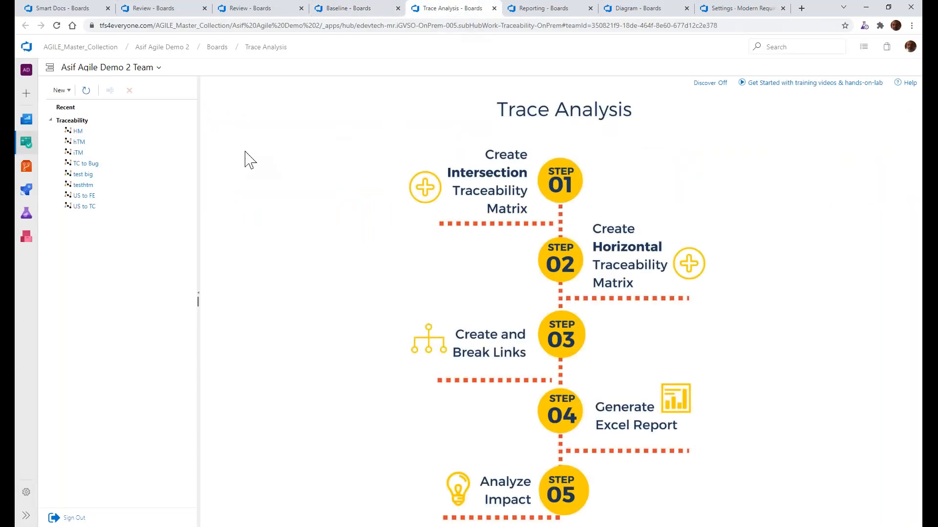
right_click(95, 132)
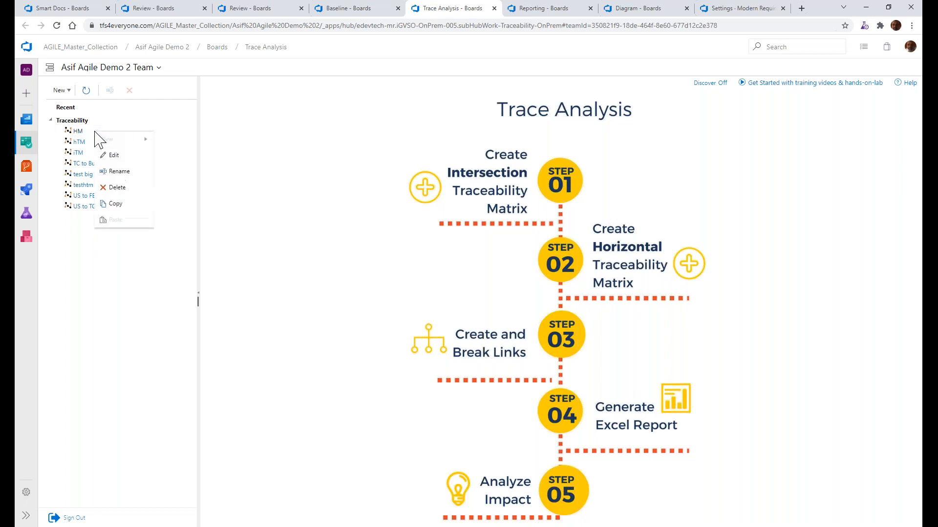
click(124, 160)
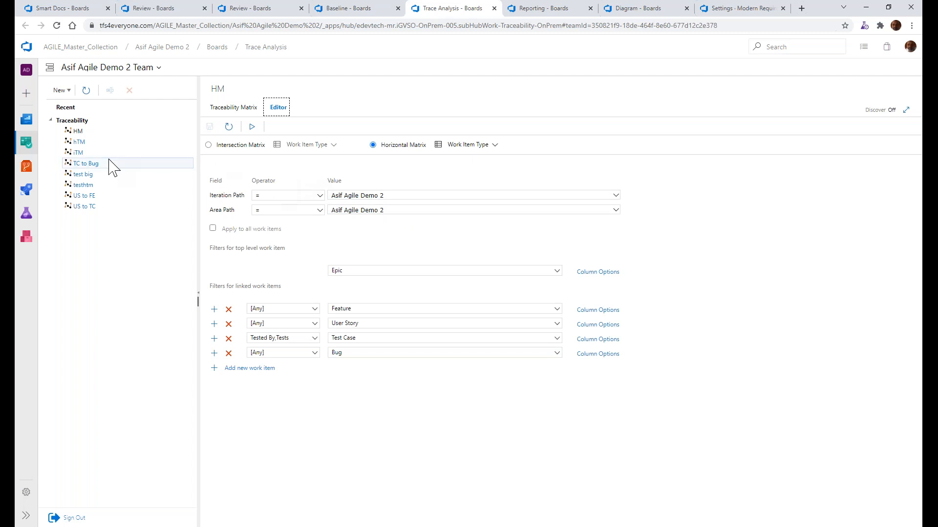
right_click(90, 132)
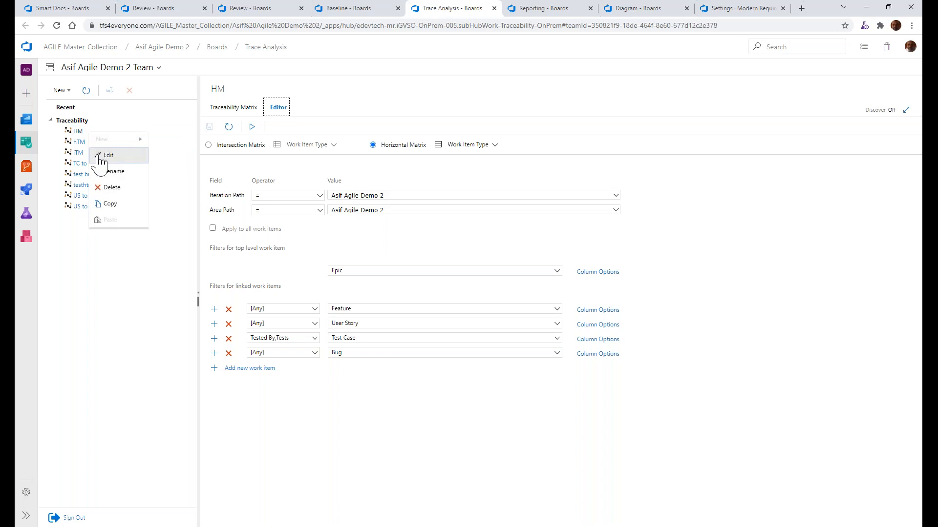
Open the "test" report for editing on the Reporting page
click(520, 15)
right_click(77, 142)
click(94, 165)
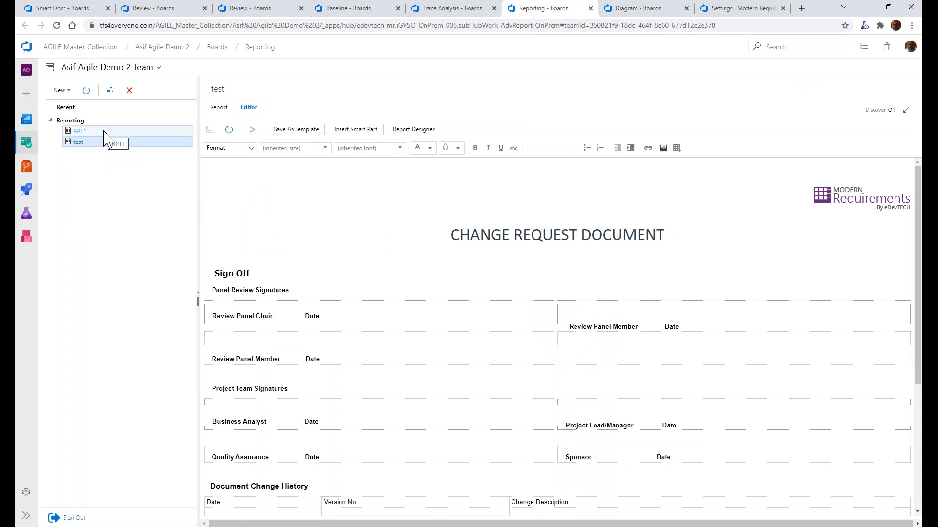
Return to Trace Analysis, consult the Trace Analysis slide in PowerPoint, and switch back to Azure DevOps
click(421, 9)
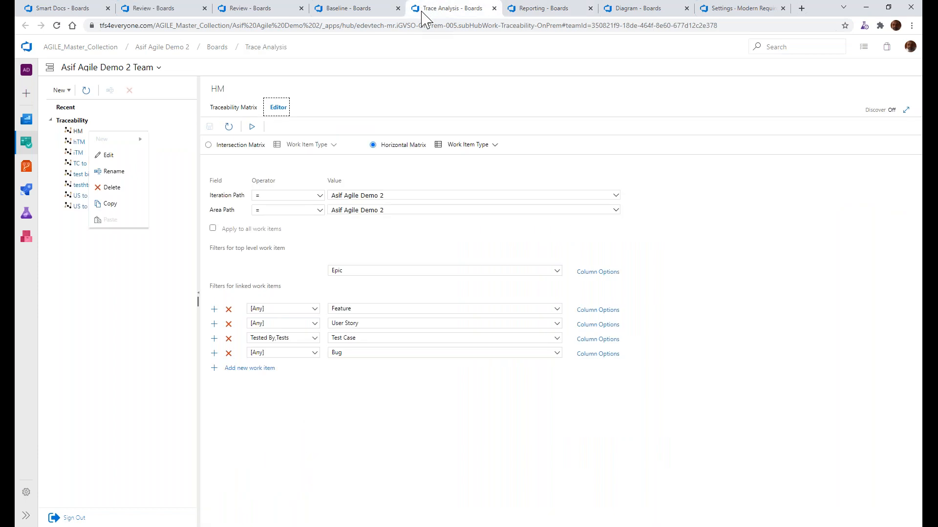
key(alt+Tab)
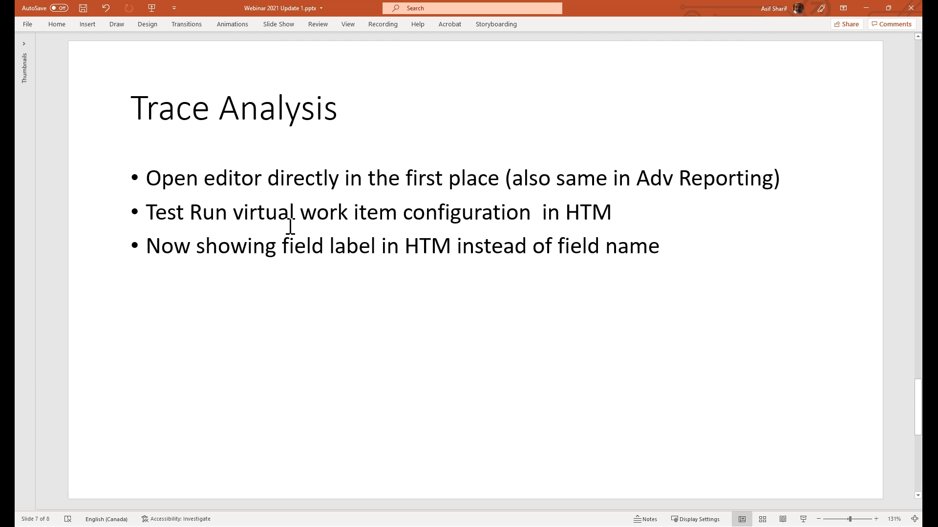
key(alt+Tab)
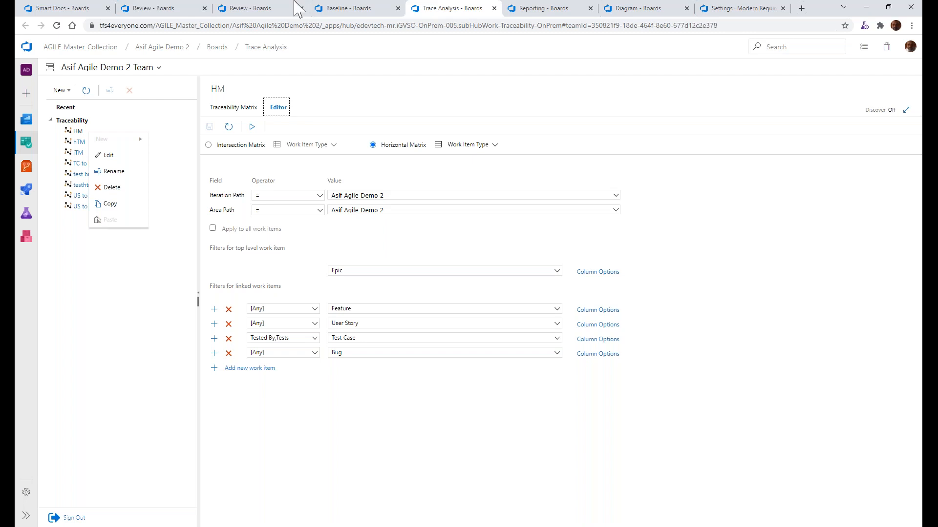
click(90, 255)
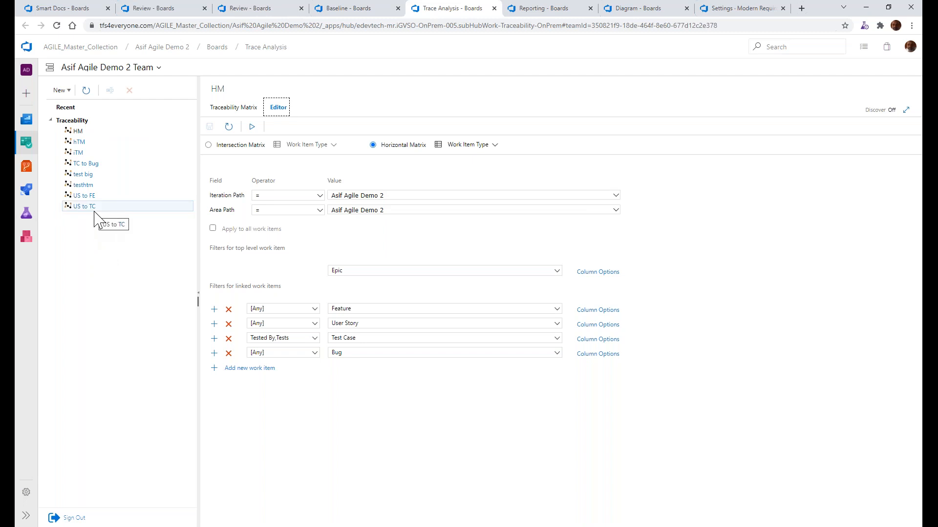
Open the hTM traceability matrix for editing and set its top level work item to Test Run
right_click(82, 142)
click(90, 161)
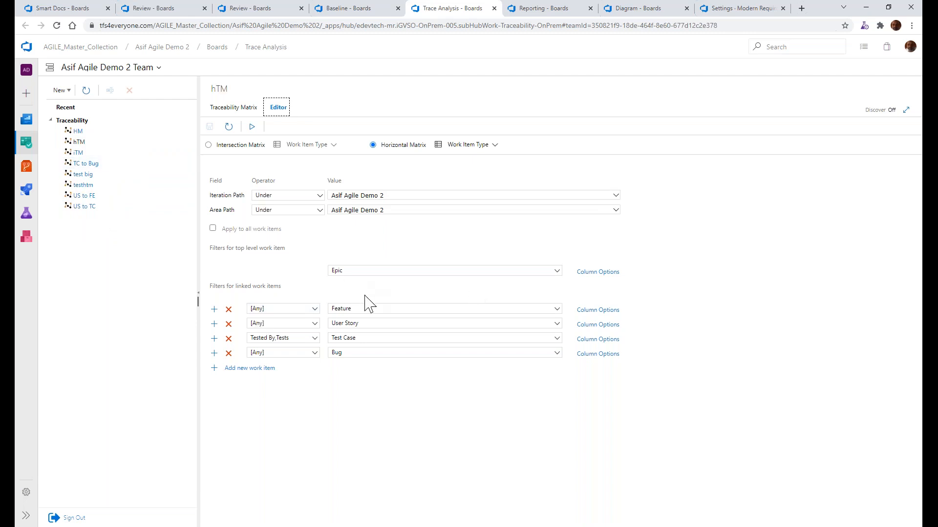
click(364, 271)
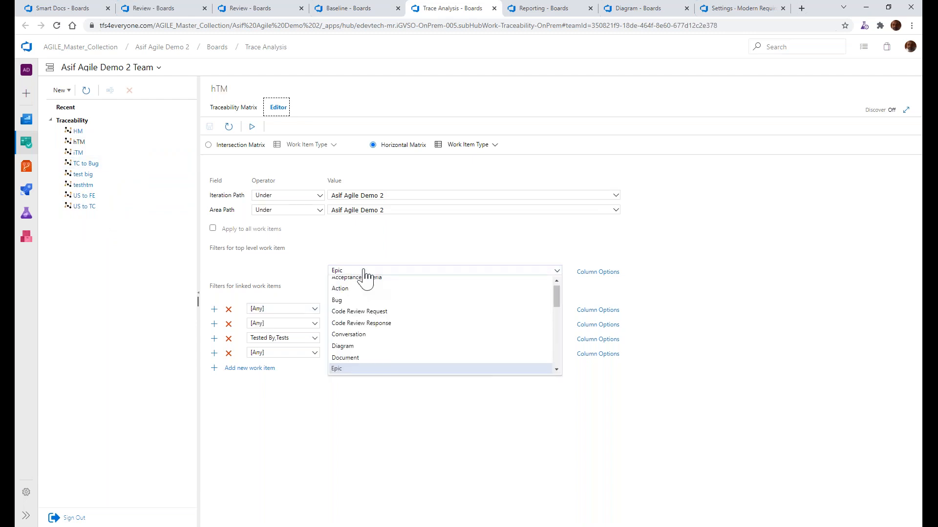
key(t)
key(t)
key(t)
key(t)
key(t)
key(t)
key(Return)
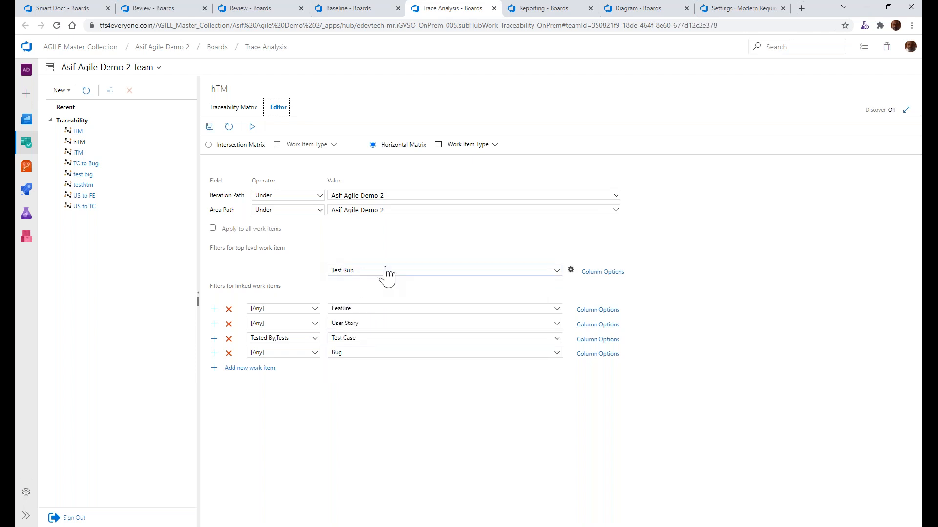
Examine the Test Run configuration and its State options, and close it without changes
click(570, 272)
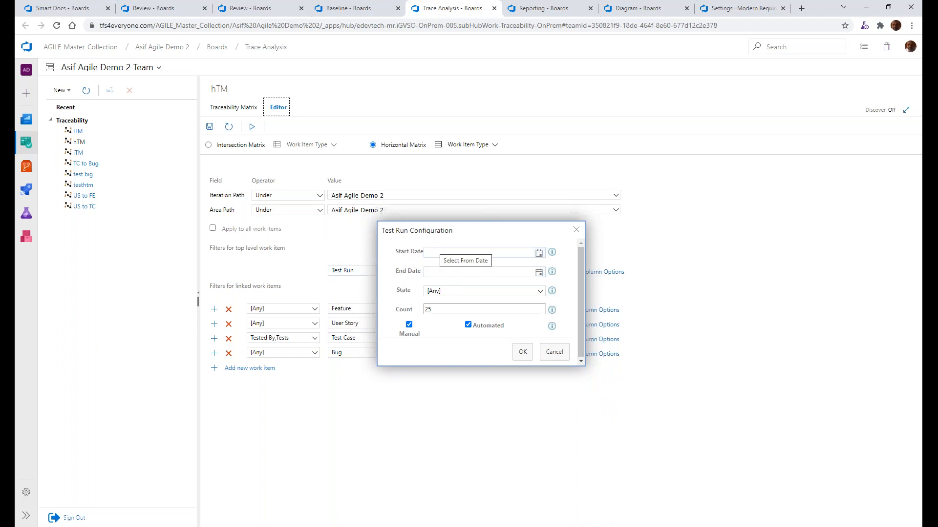
click(446, 291)
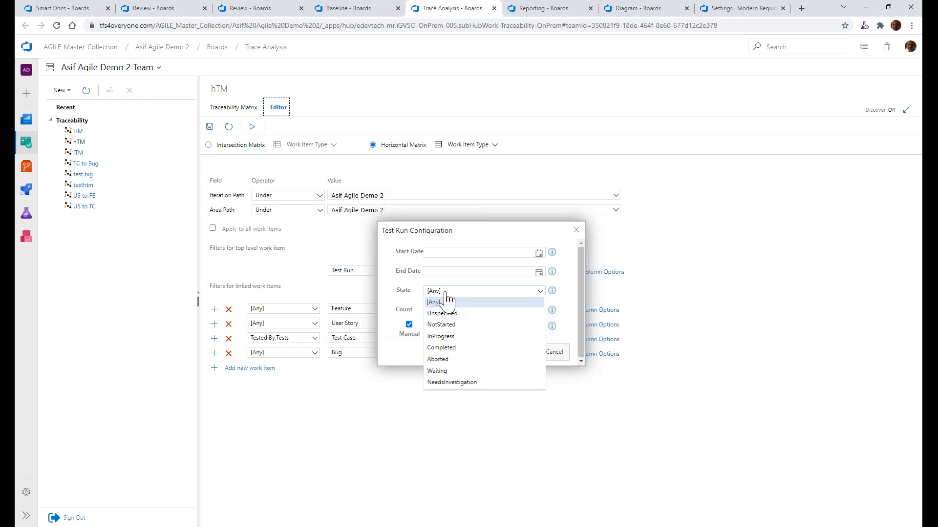
click(447, 302)
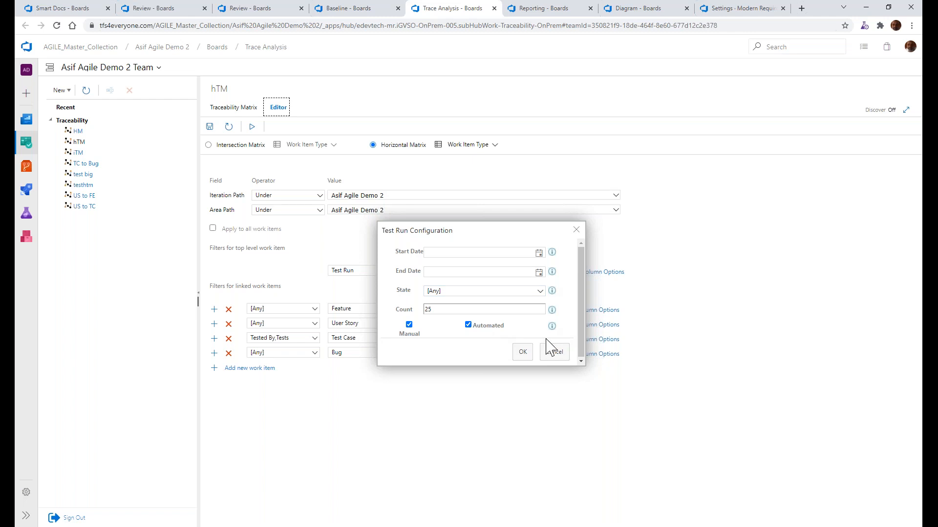
click(552, 358)
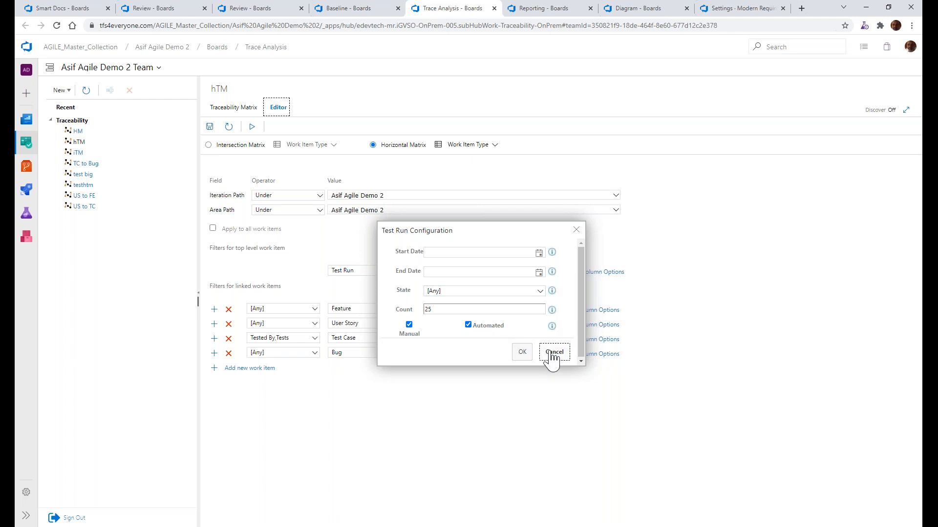
click(576, 230)
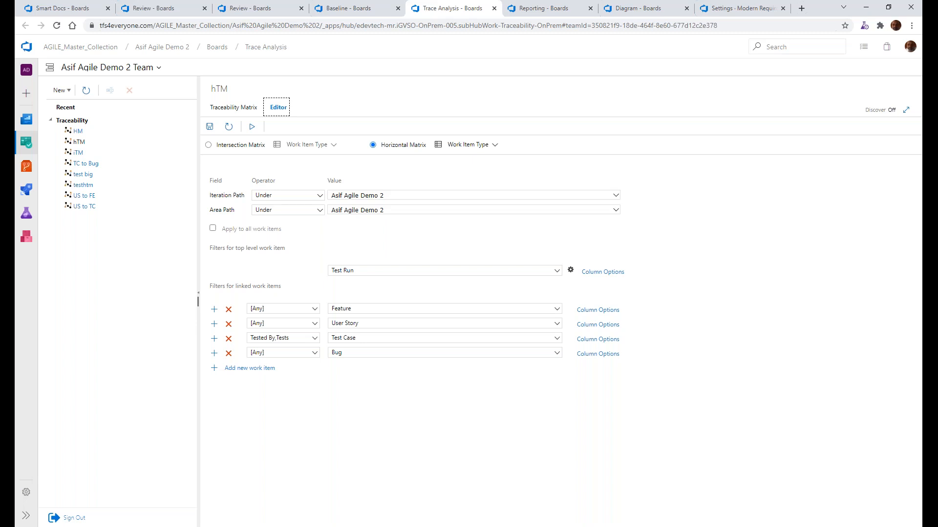
Review the test-related types available for the top level work item and open the Test Run configuration again
click(557, 271)
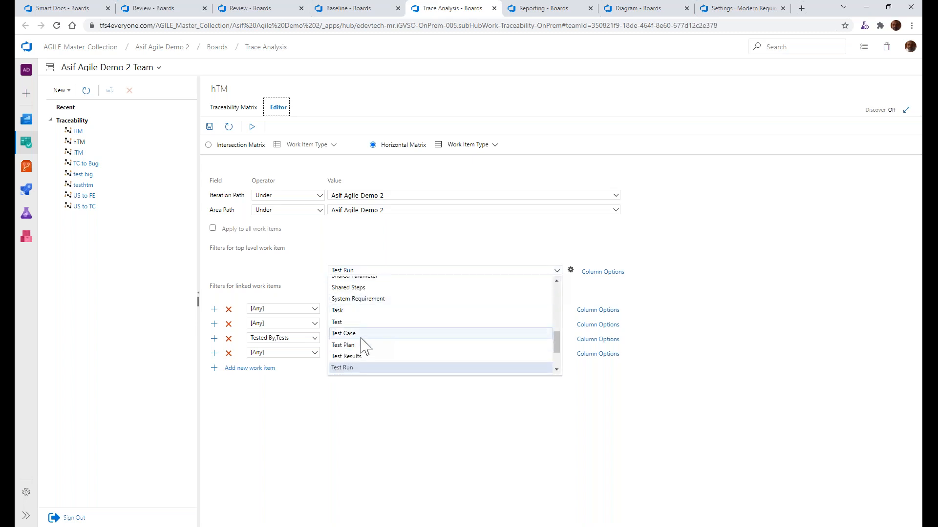
scroll(364, 366, down, 1)
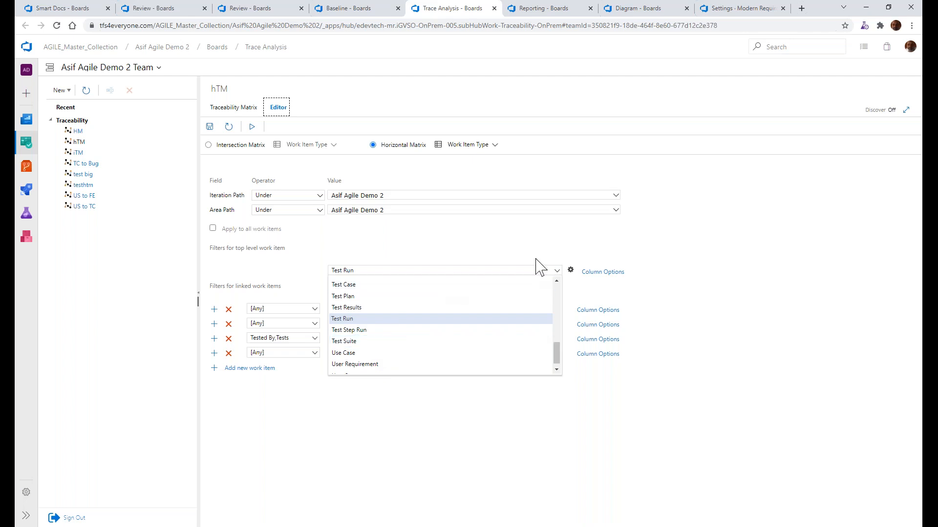
click(571, 270)
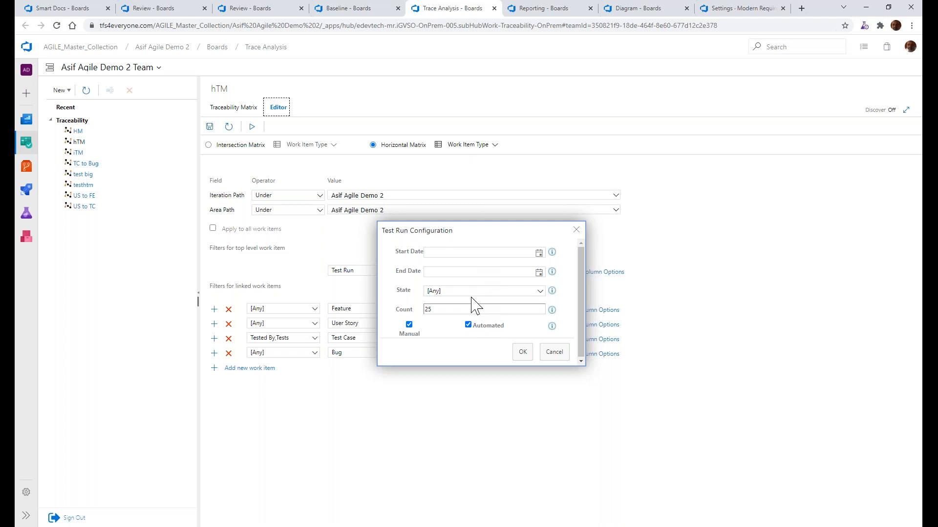
Switch to PowerPoint, advance to the Diagram slide, and return to Azure DevOps on the Diagram page
key(alt+Tab)
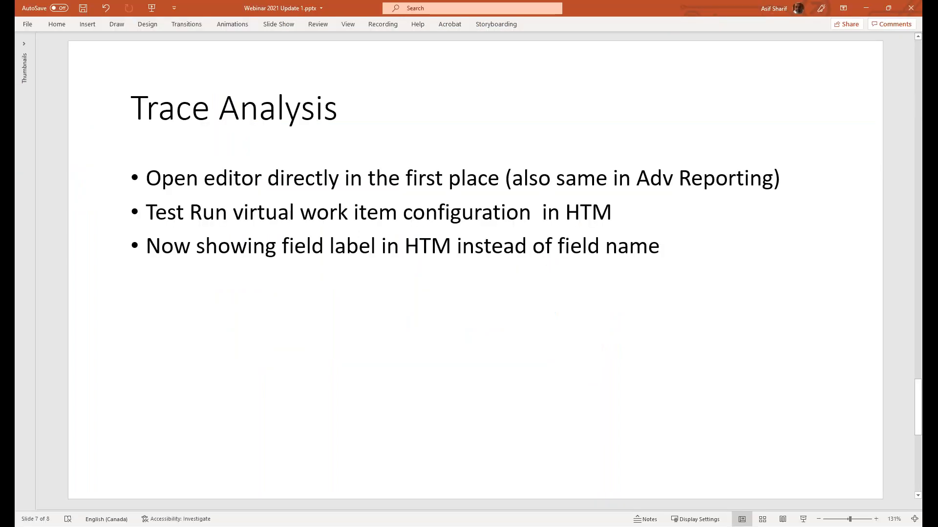
click(521, 270)
scroll(520, 271, down, 1)
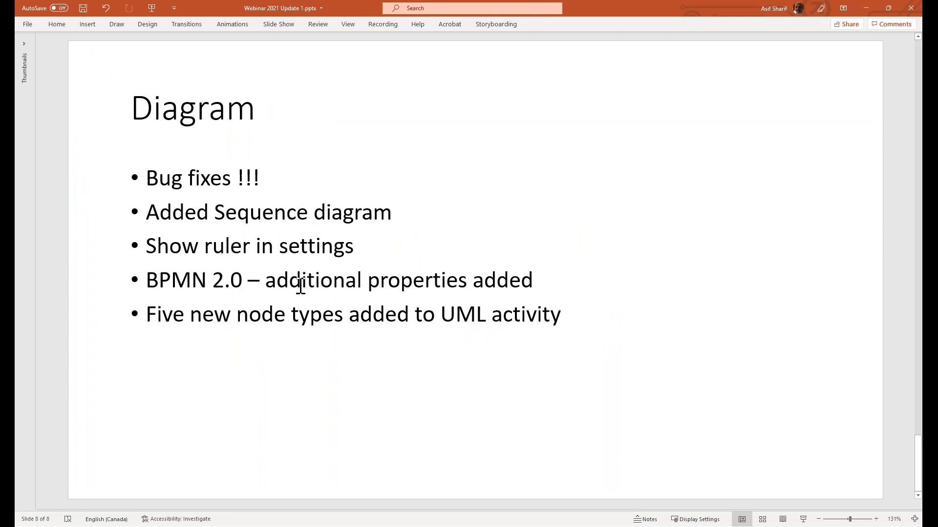
key(alt+Tab)
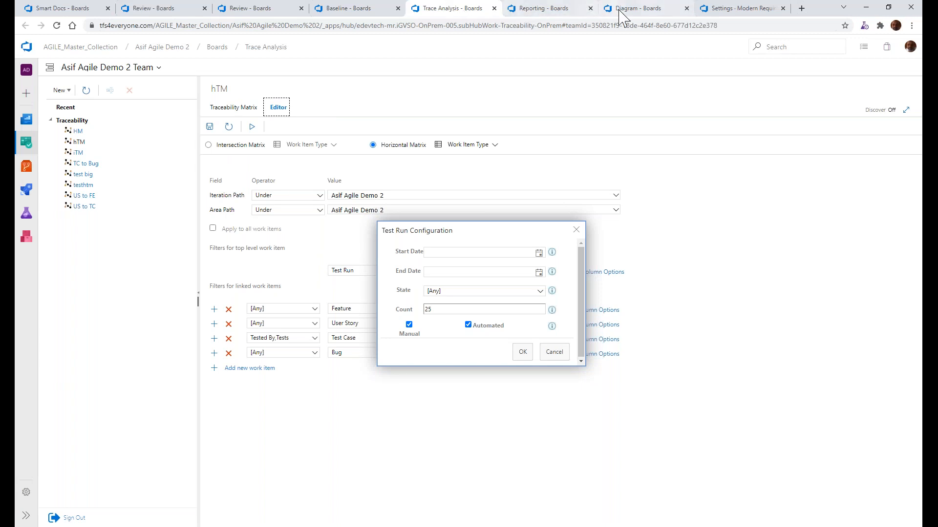
click(635, 8)
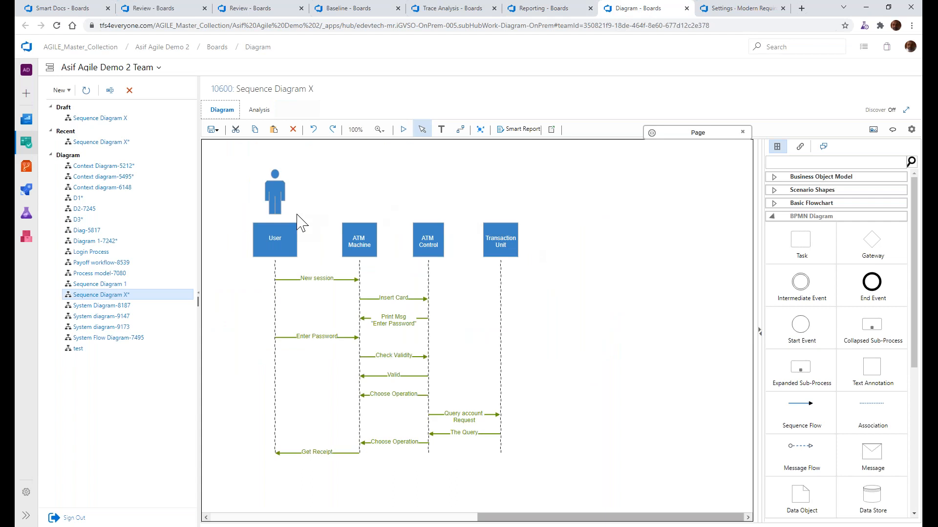
Examine the UML Sequence and UML Activity shape groups of Sequence Diagram X, and collapse both again
click(774, 217)
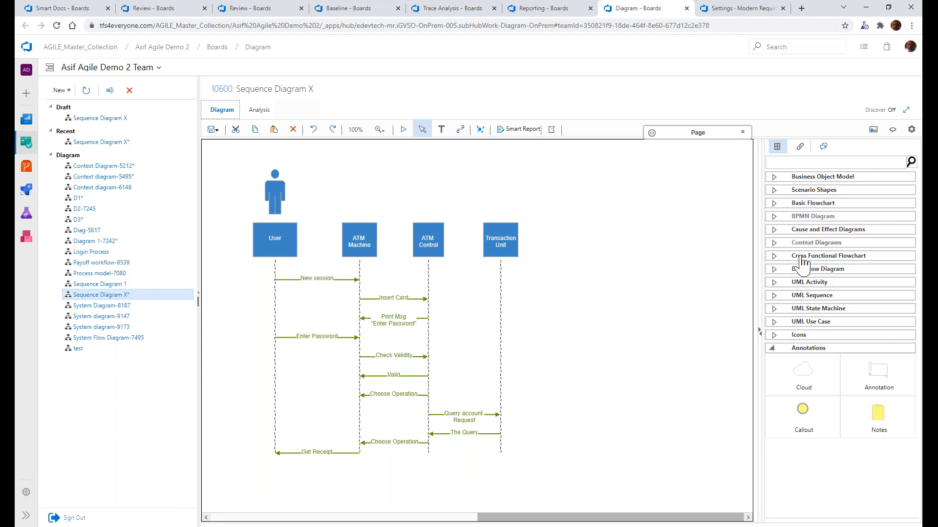
click(806, 295)
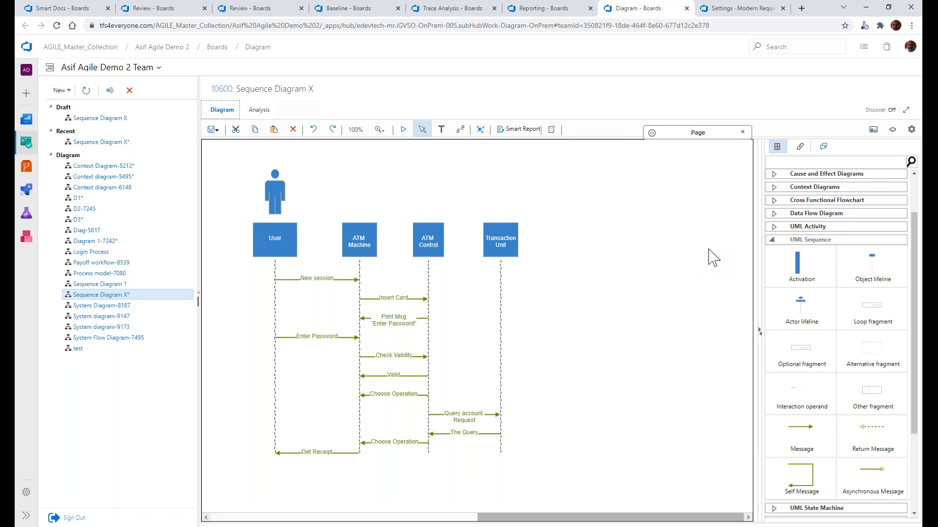
click(807, 226)
scroll(797, 294, up, 1)
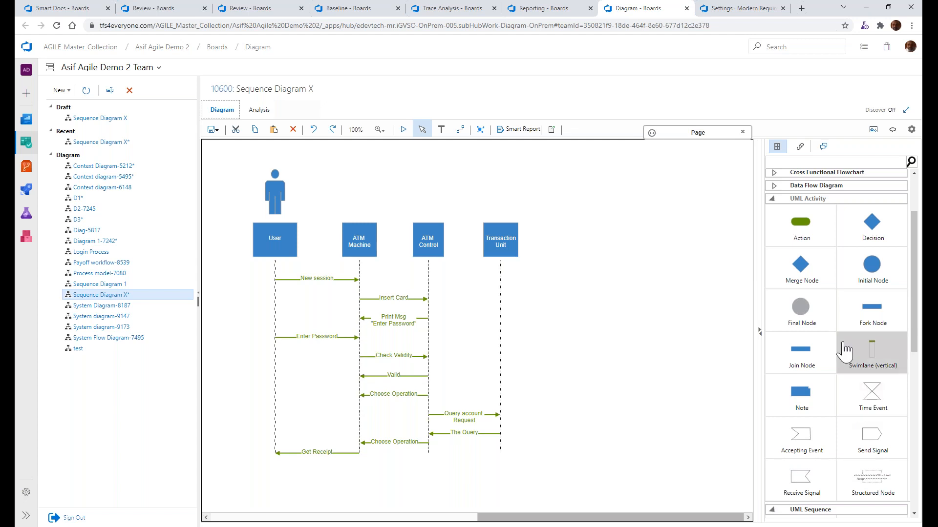
click(808, 199)
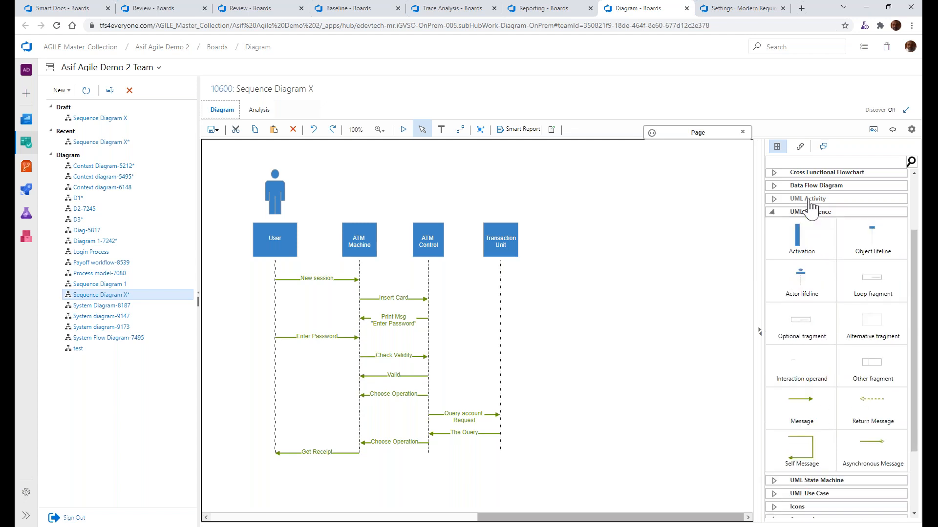
click(812, 213)
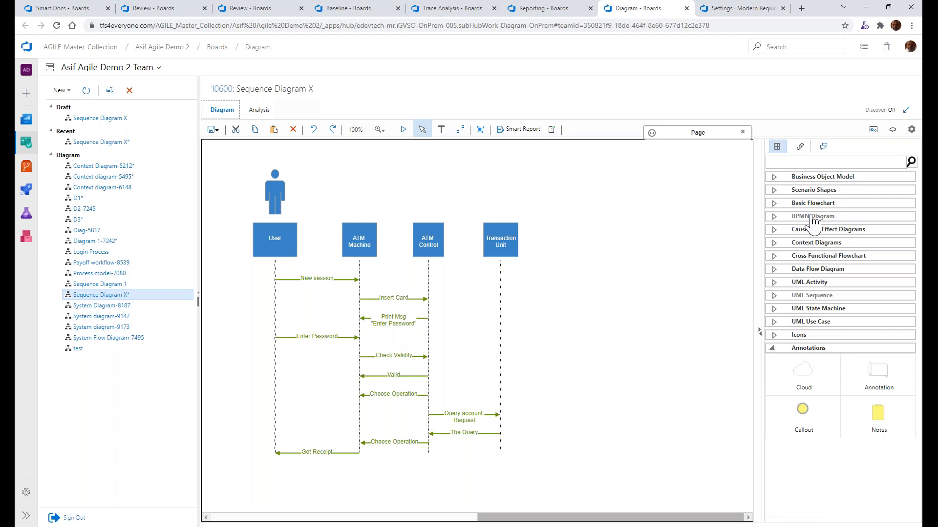
Add a BPMN Task shape in the empty area beside the Transaction Unit lifeline and set its loop to Standard
click(813, 217)
drag(810, 249, 615, 202)
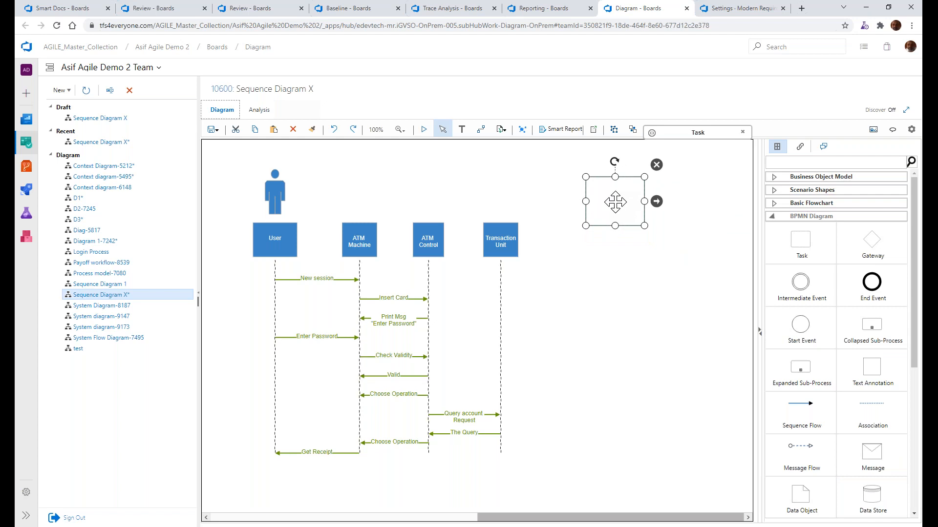
right_click(615, 202)
mouse_move(631, 211)
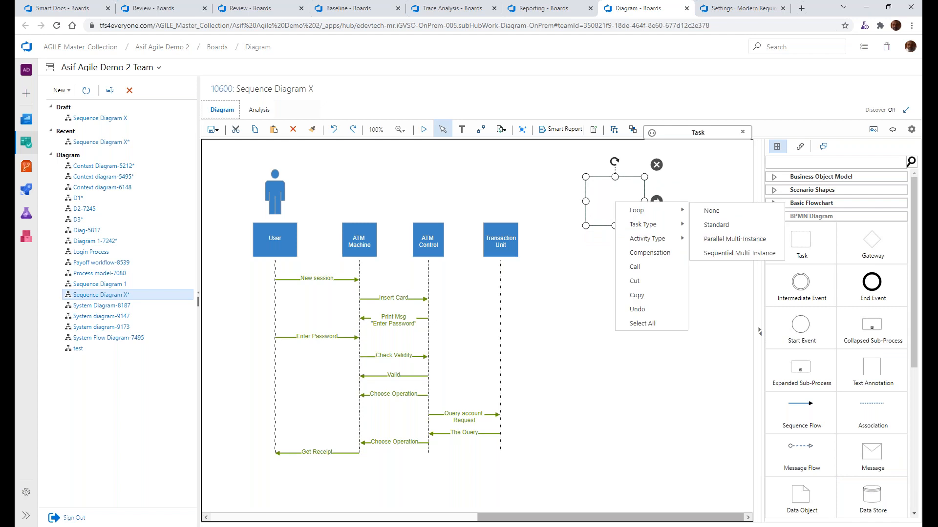
click(716, 225)
Set the BPMN Task's loop to Parallel Multi-Instance and its task type to Service
right_click(612, 198)
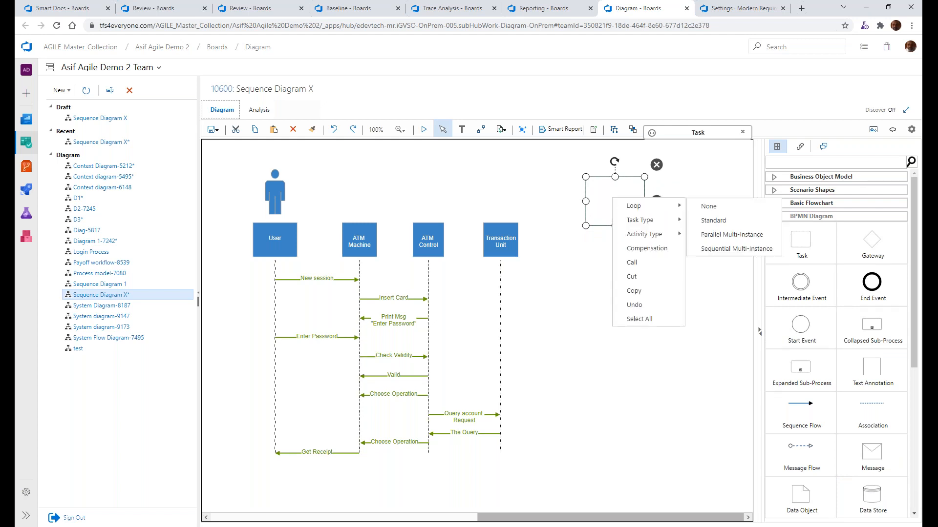
mouse_move(635, 206)
click(730, 235)
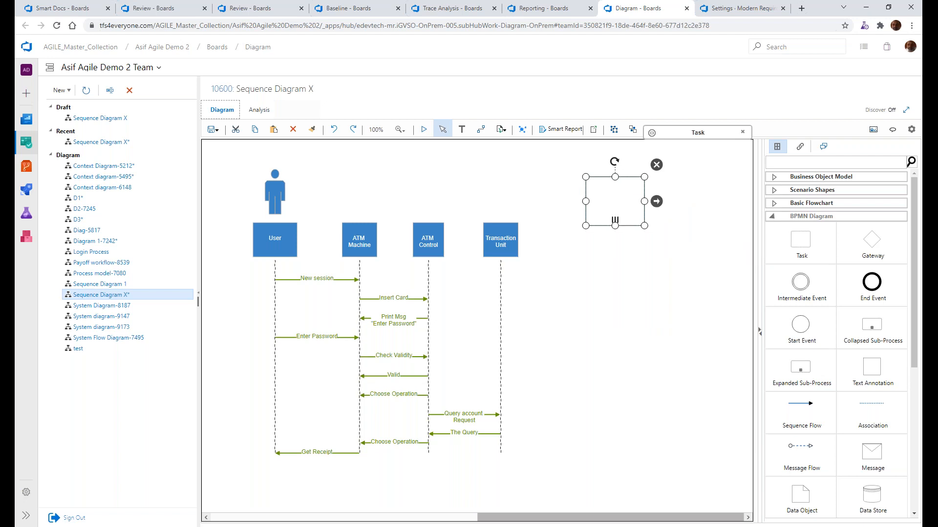
right_click(615, 207)
mouse_move(634, 233)
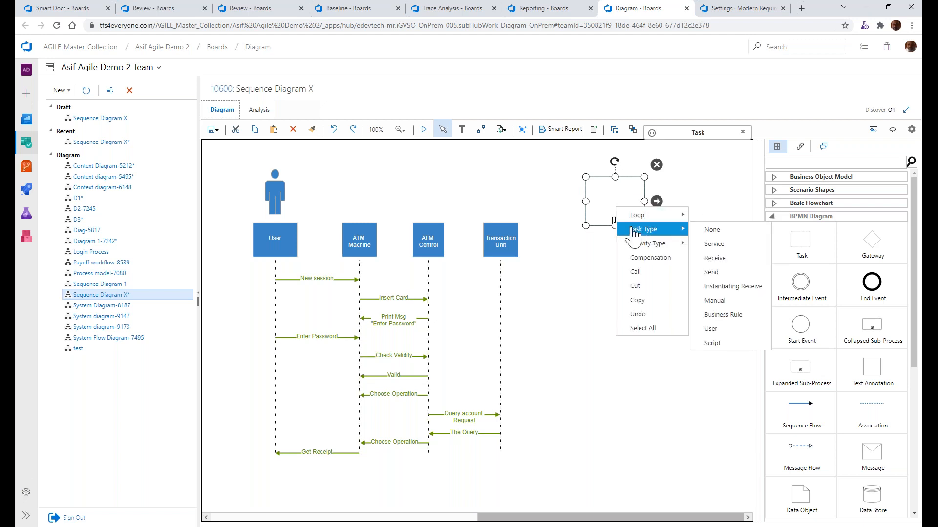
click(717, 245)
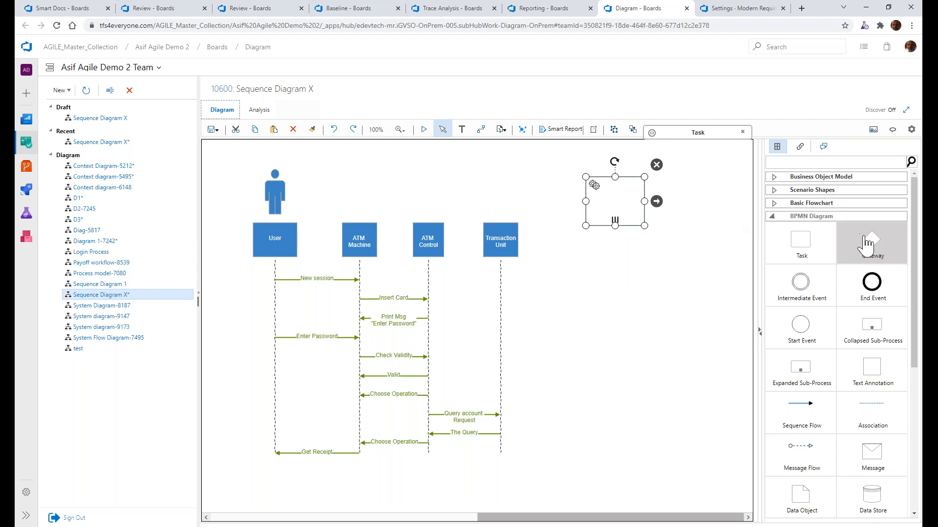
Add a BPMN Gateway shape connected below the Task and set its gateway type to Exclusive Data (with Marker)
drag(864, 238, 723, 266)
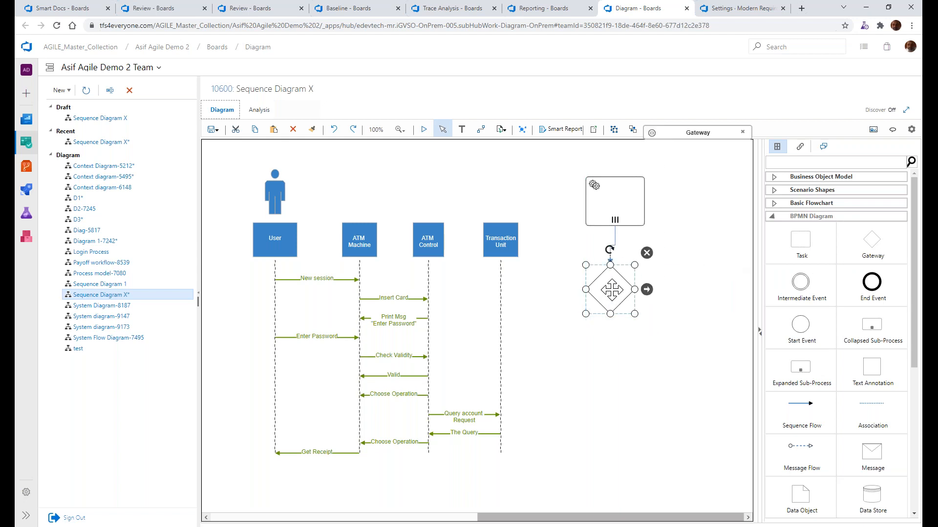
right_click(610, 291)
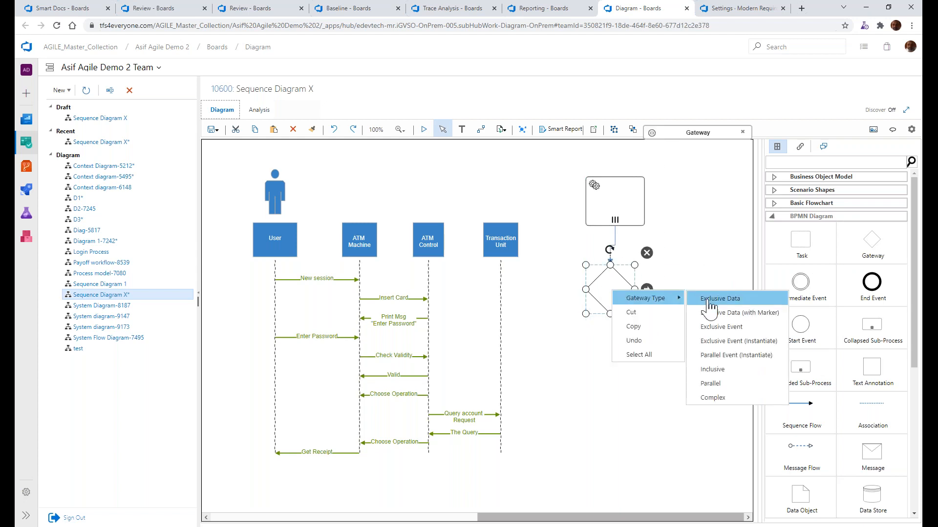
click(725, 300)
right_click(621, 299)
mouse_move(633, 303)
click(727, 319)
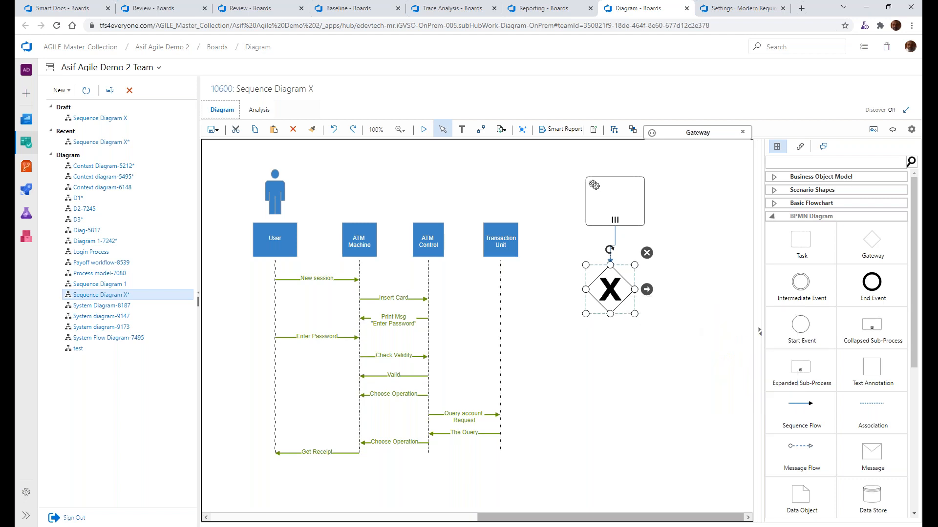
click(649, 359)
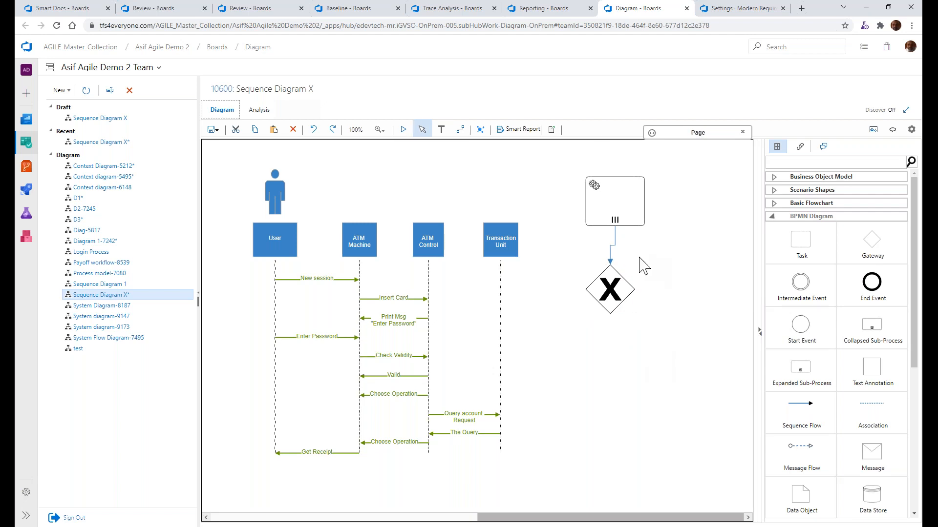
Check the Diagram slide in PowerPoint, return to Azure DevOps, and enable Show Rulers in the diagram settings
key(alt+Tab)
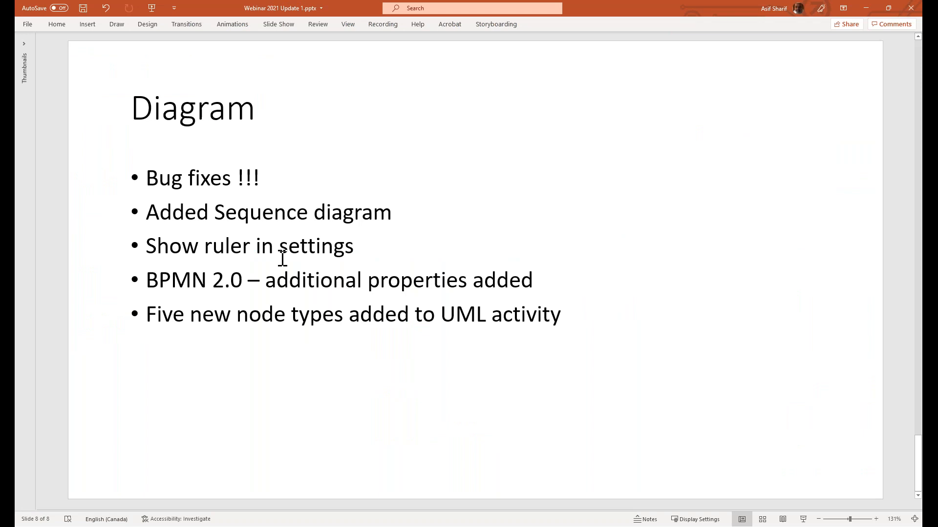
key(alt+Tab)
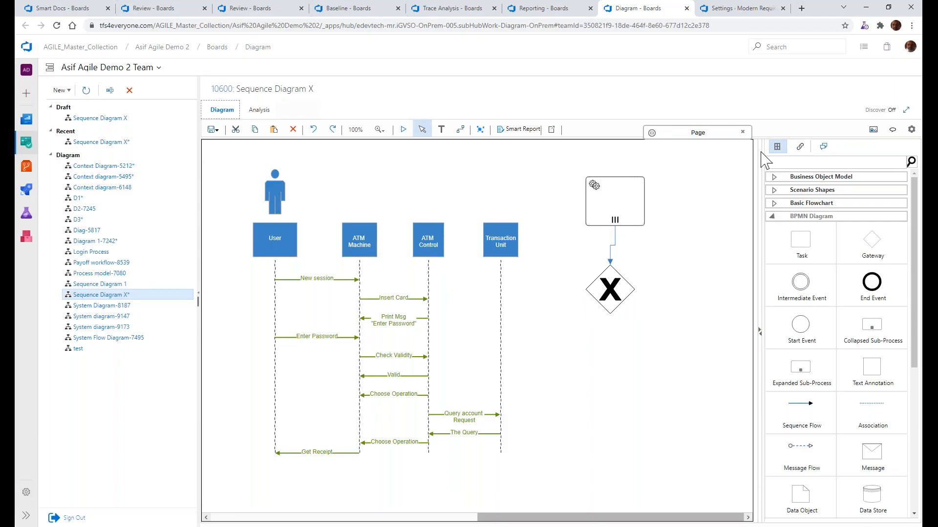
click(911, 130)
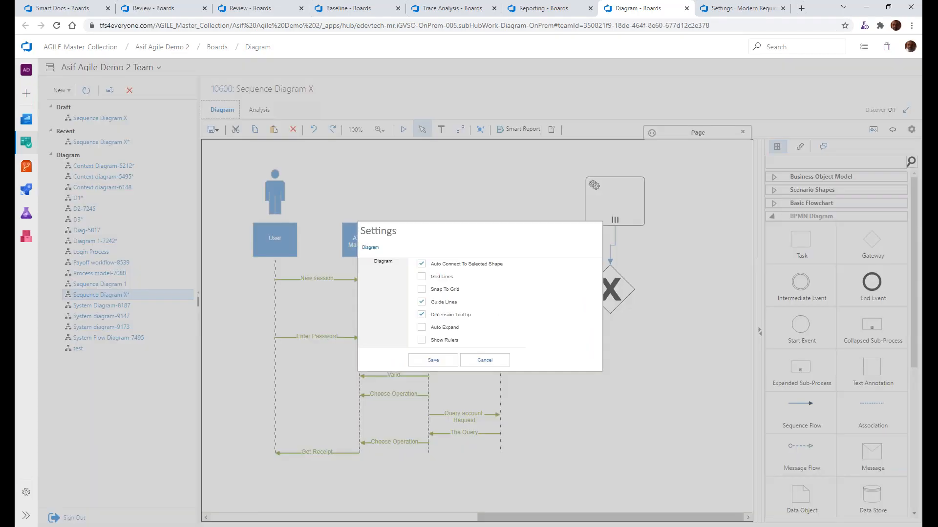
click(423, 341)
click(430, 361)
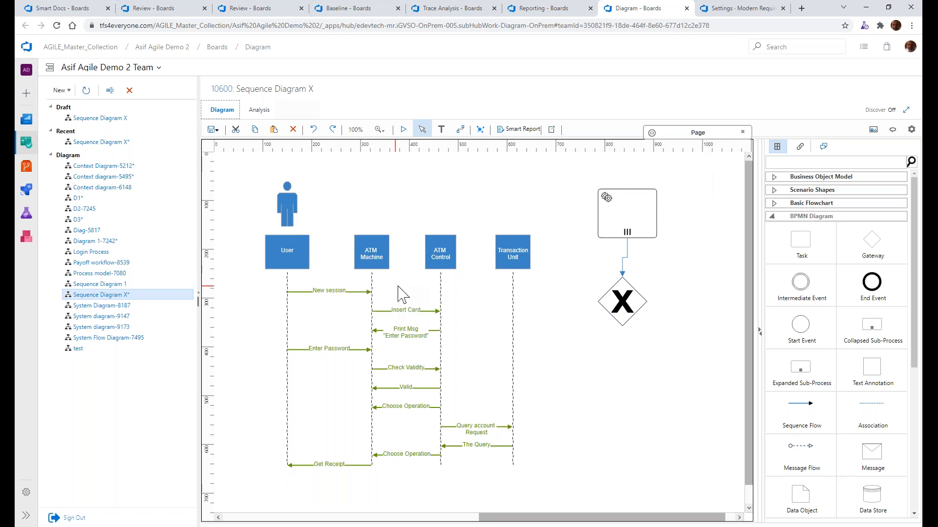
Disable Show Rulers in the diagram settings and save the change
click(911, 129)
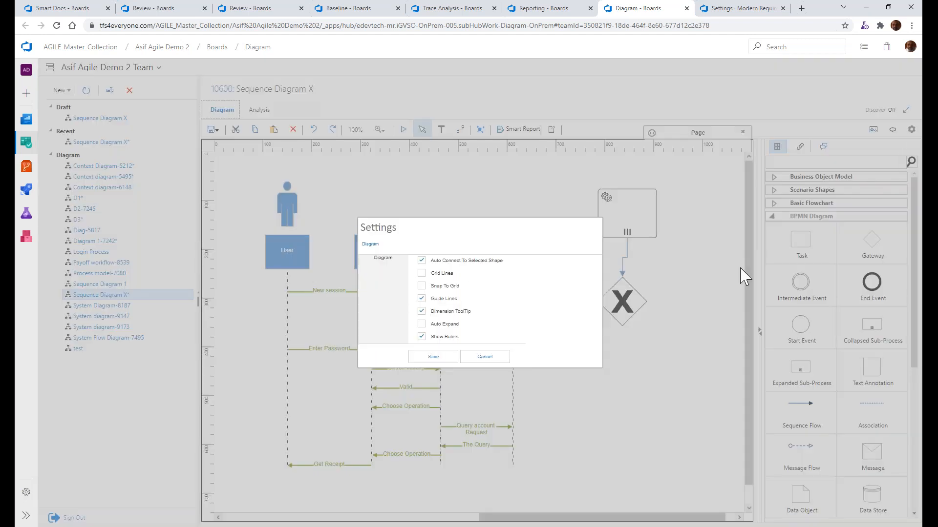
click(421, 337)
click(433, 357)
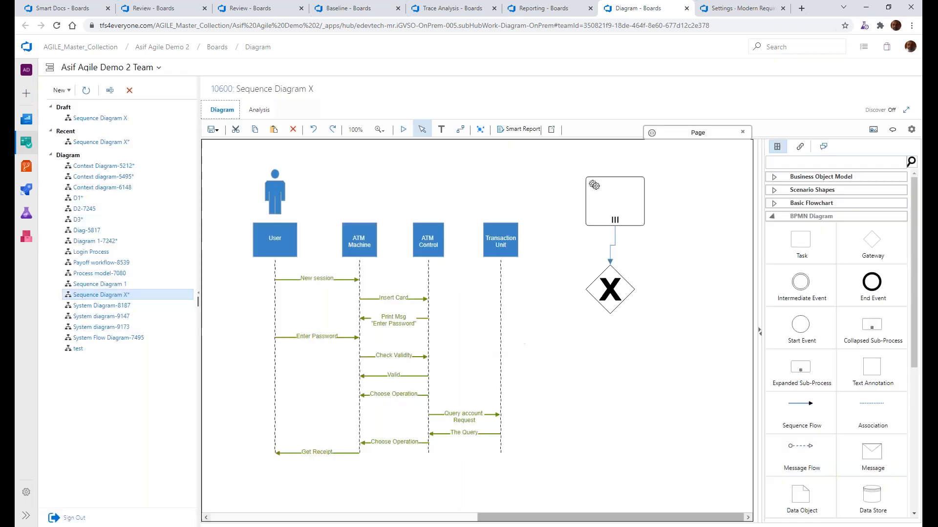